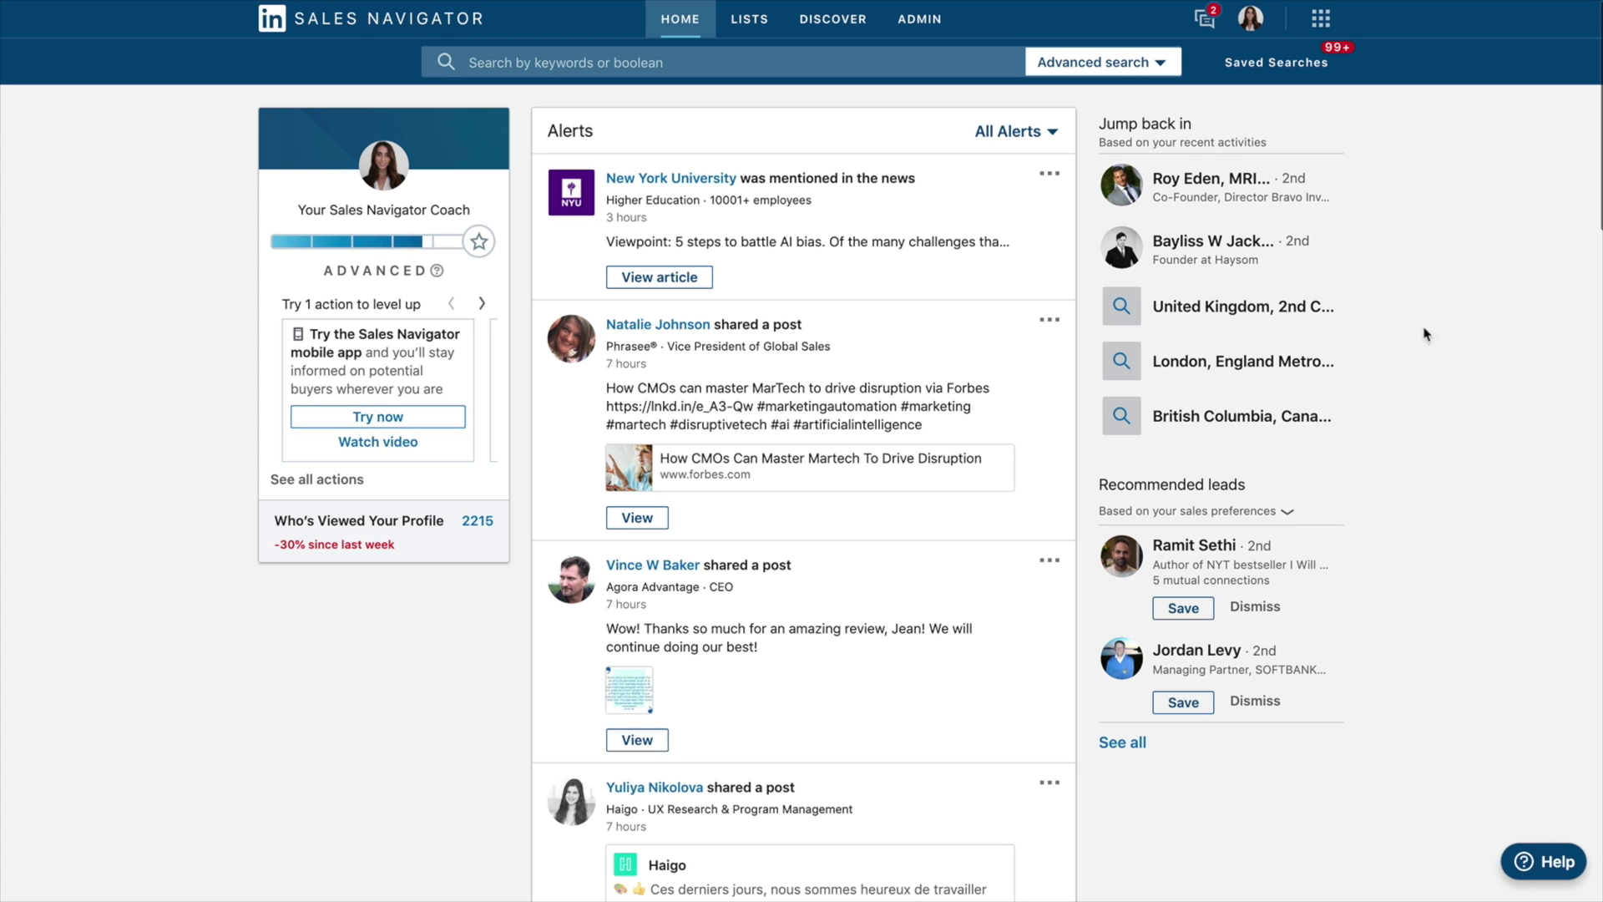
Open the Advanced search dropdown on the Sales Navigator home page
{"action": "left_click", "coordinate": [1115, 65]}
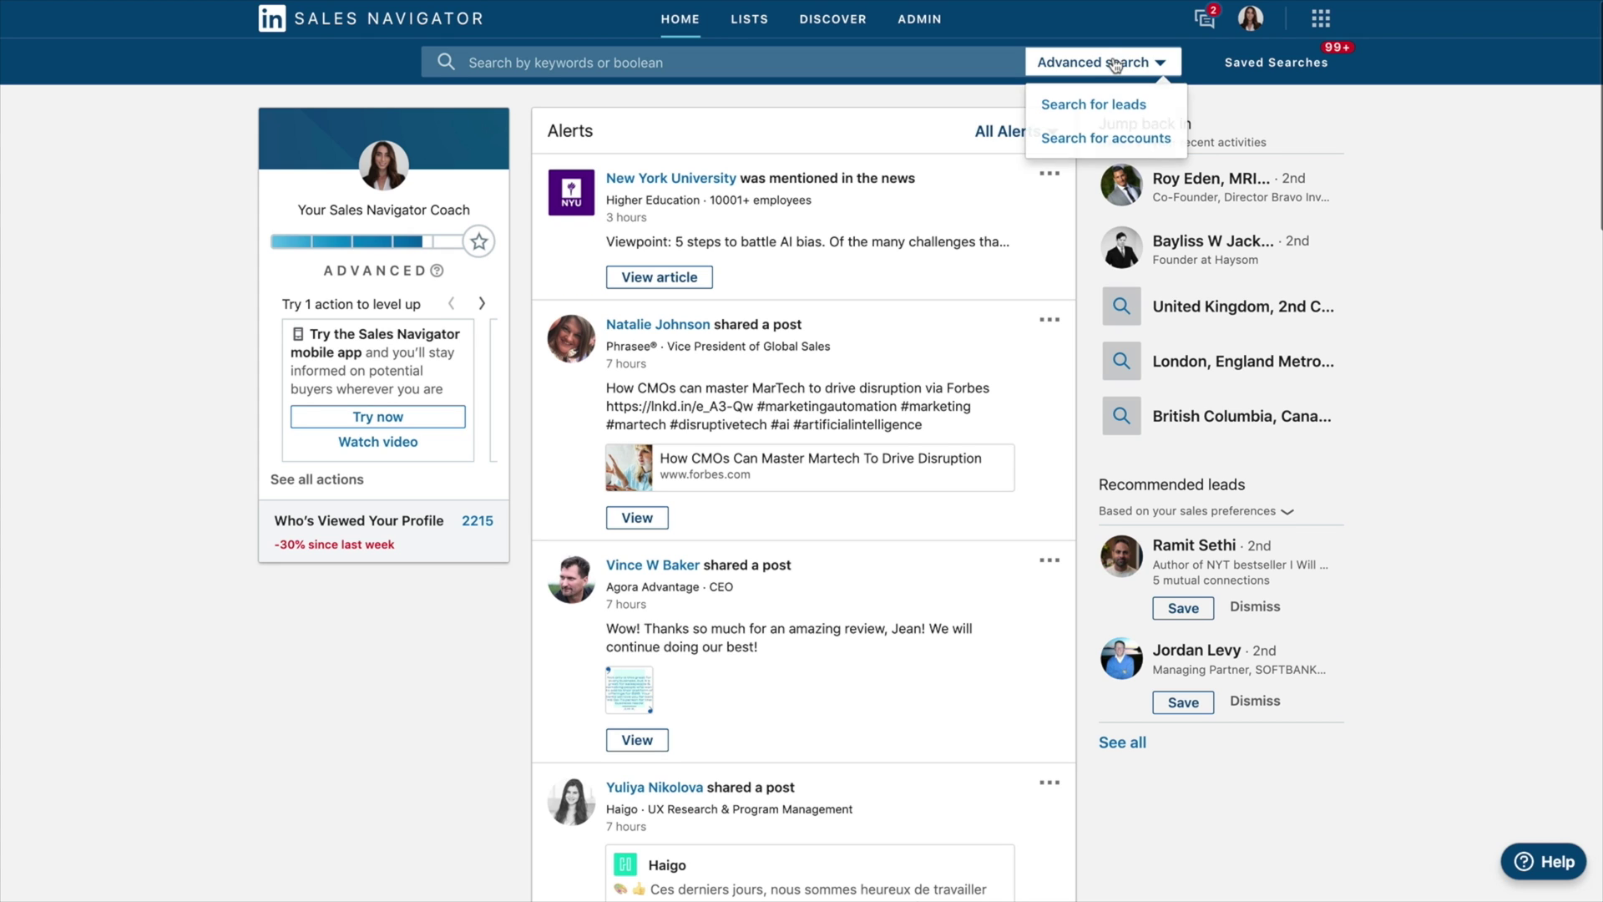
Start a new lead search limited to English-language profiles
{"action": "left_click", "coordinate": [1124, 115]}
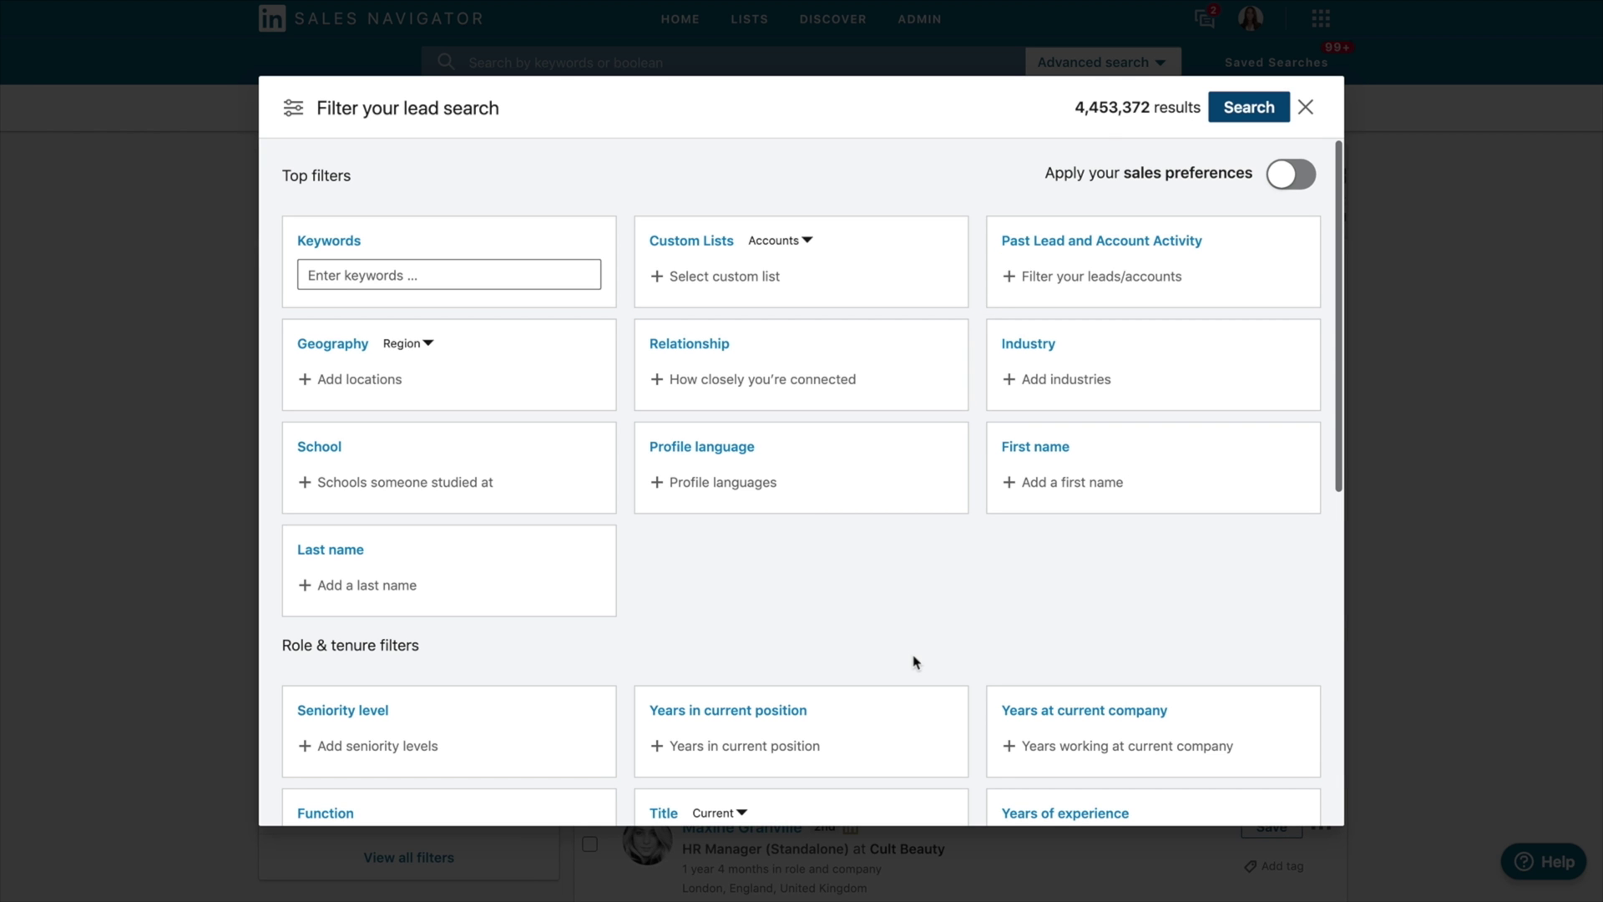
{"action": "left_click", "coordinate": [686, 489]}
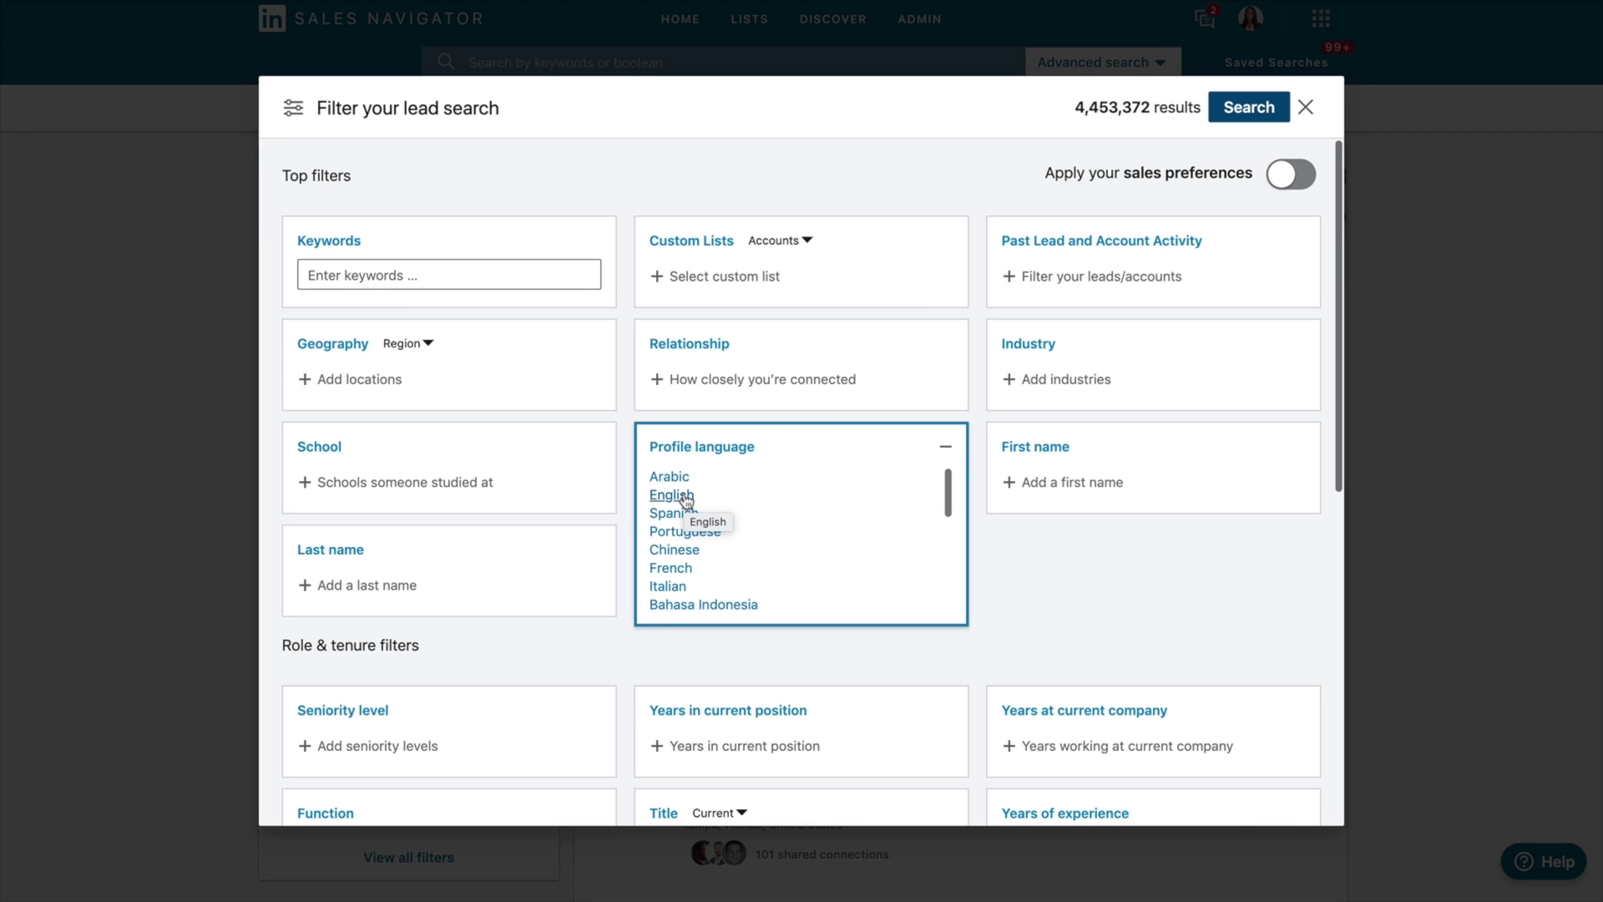
{"action": "left_click", "coordinate": [686, 497]}
{"action": "left_click", "coordinate": [1039, 569]}
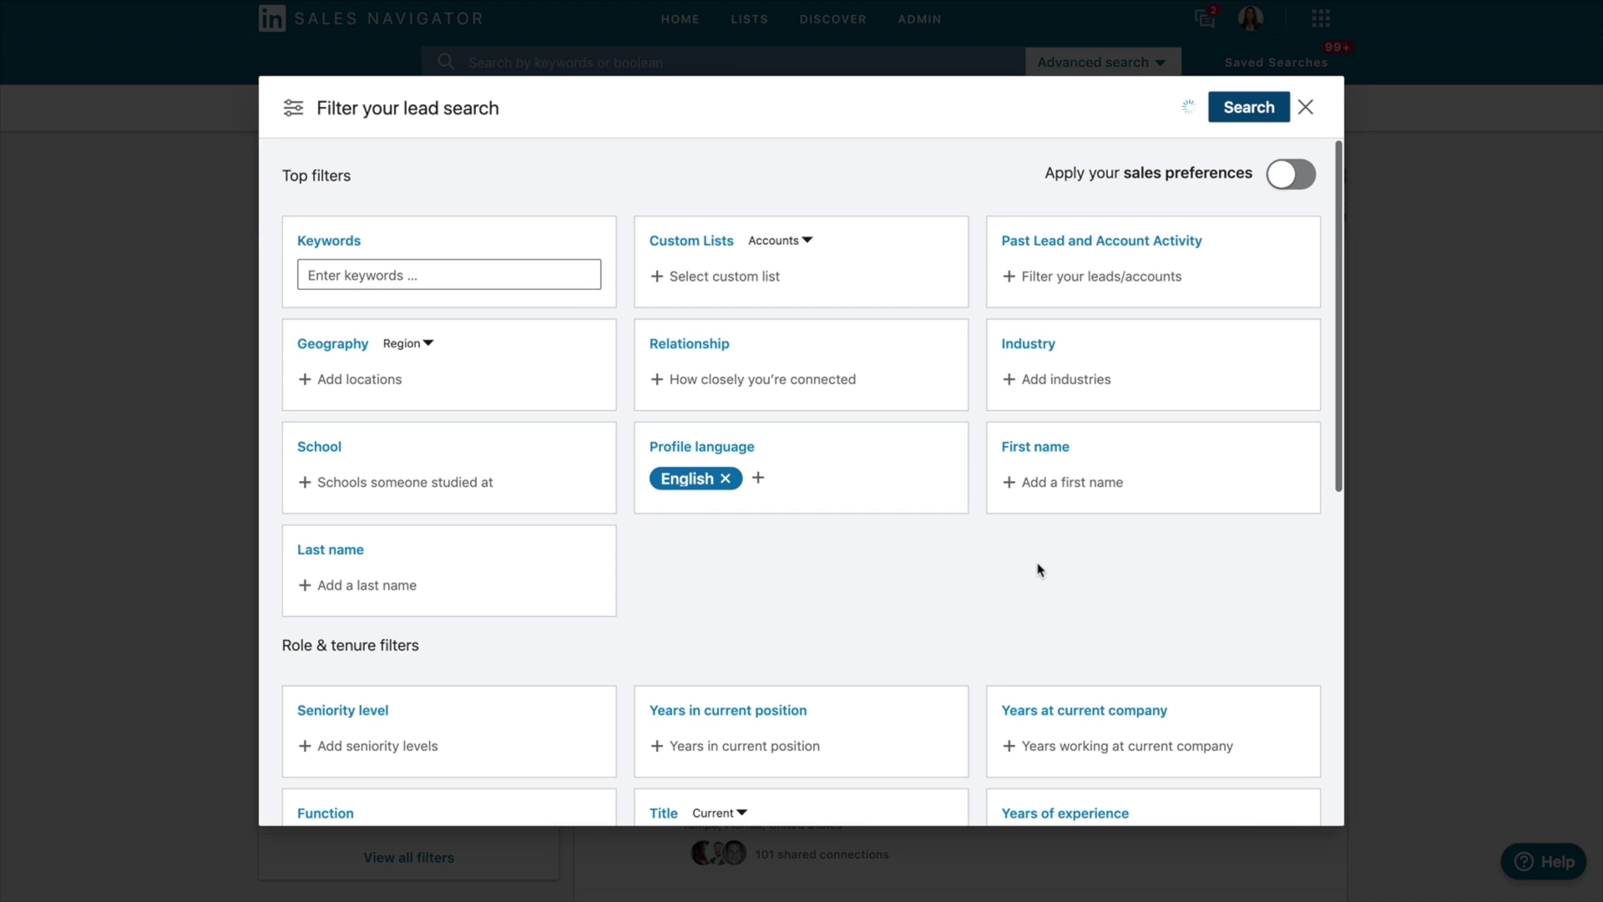
Add Health, Wellness and Fitness as the industry filter
{"action": "left_click", "coordinate": [1128, 375]}
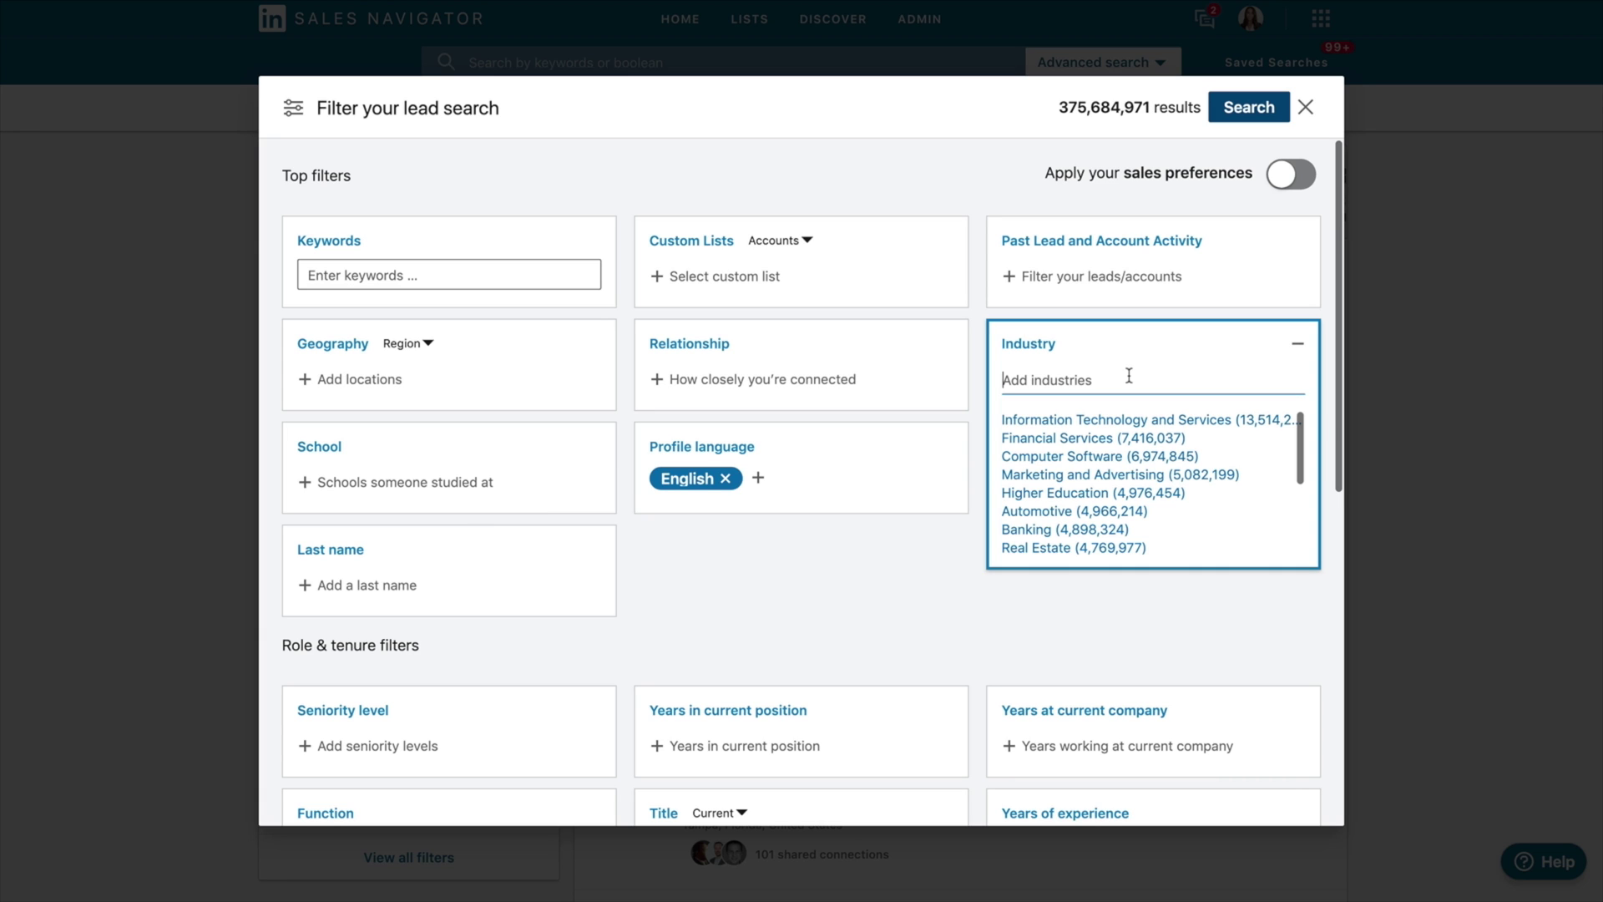
{"action": "type", "text": "heal"}
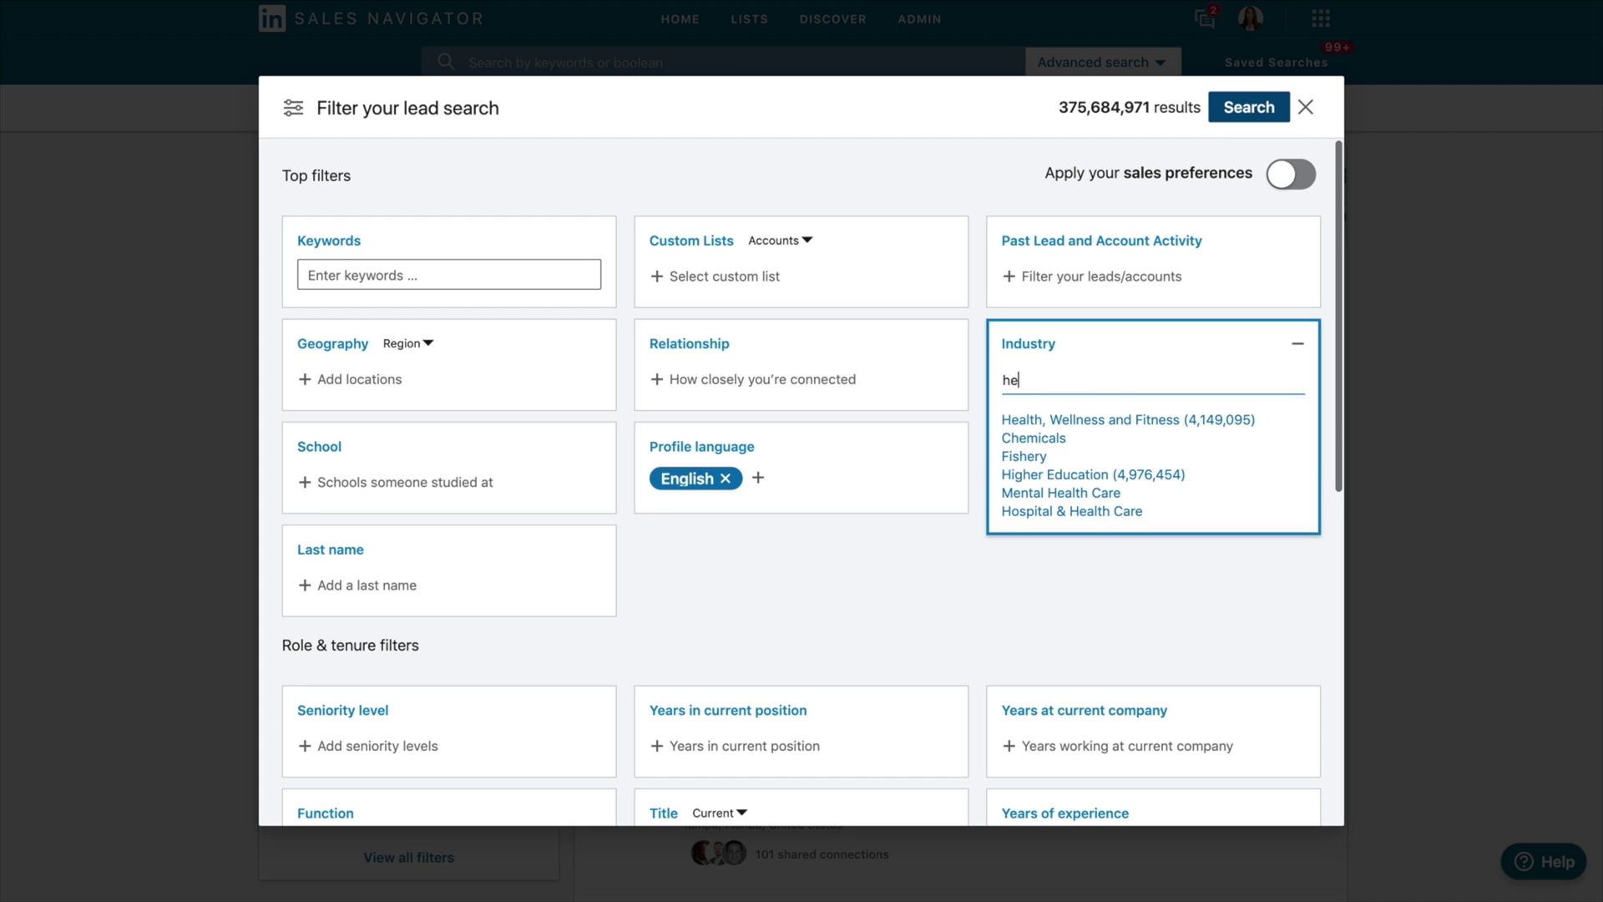
{"action": "left_click", "coordinate": [1201, 420]}
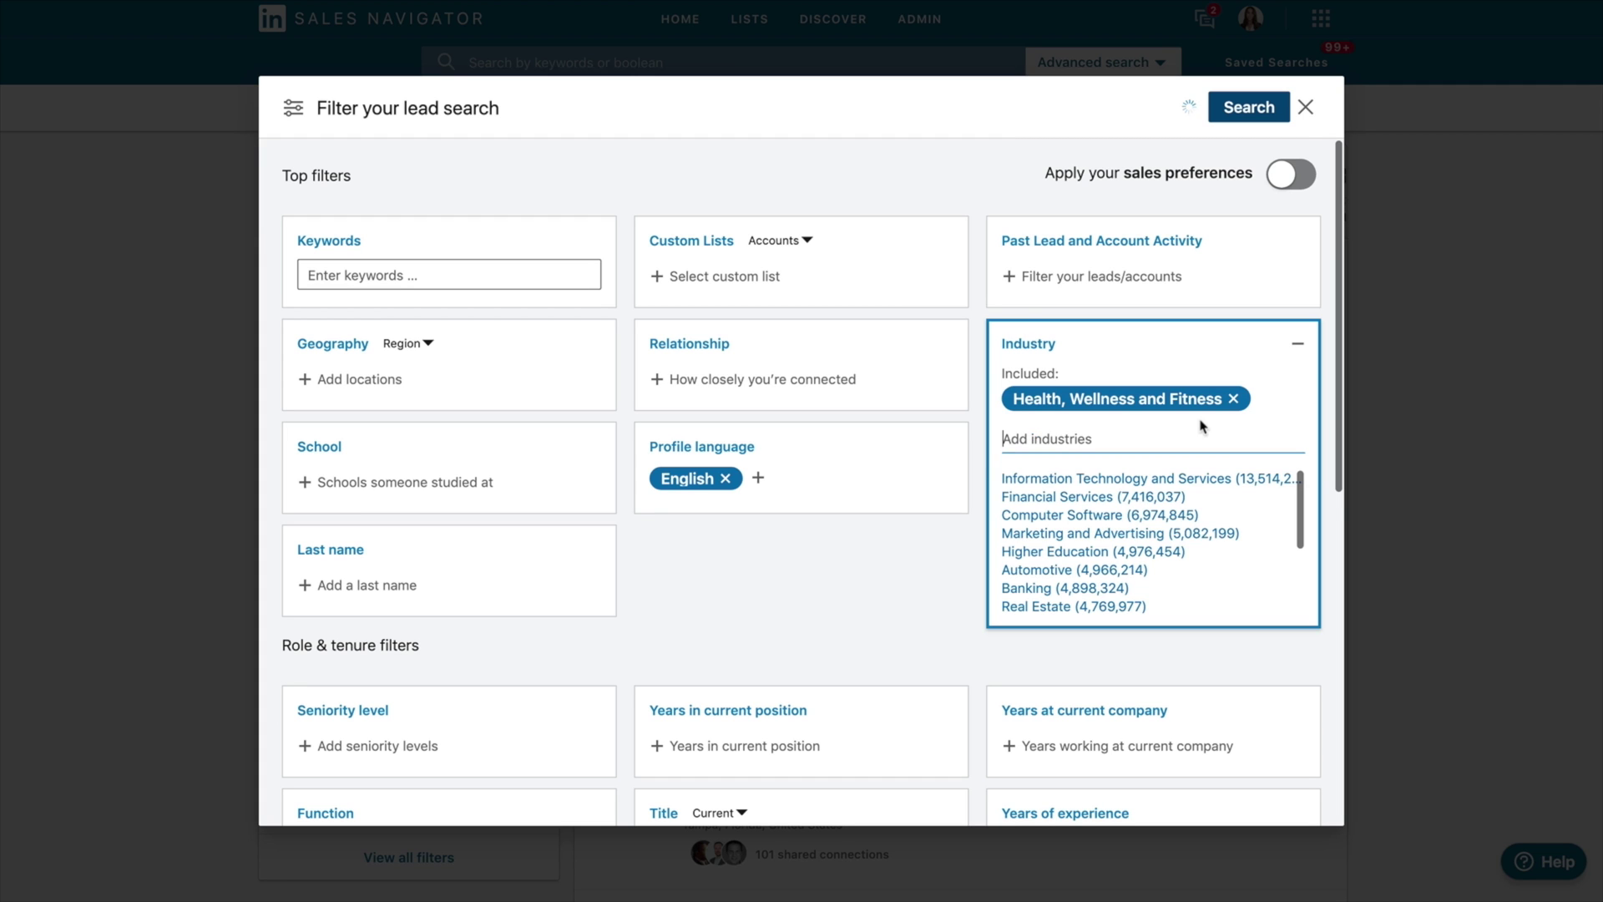
{"action": "left_click", "coordinate": [810, 626]}
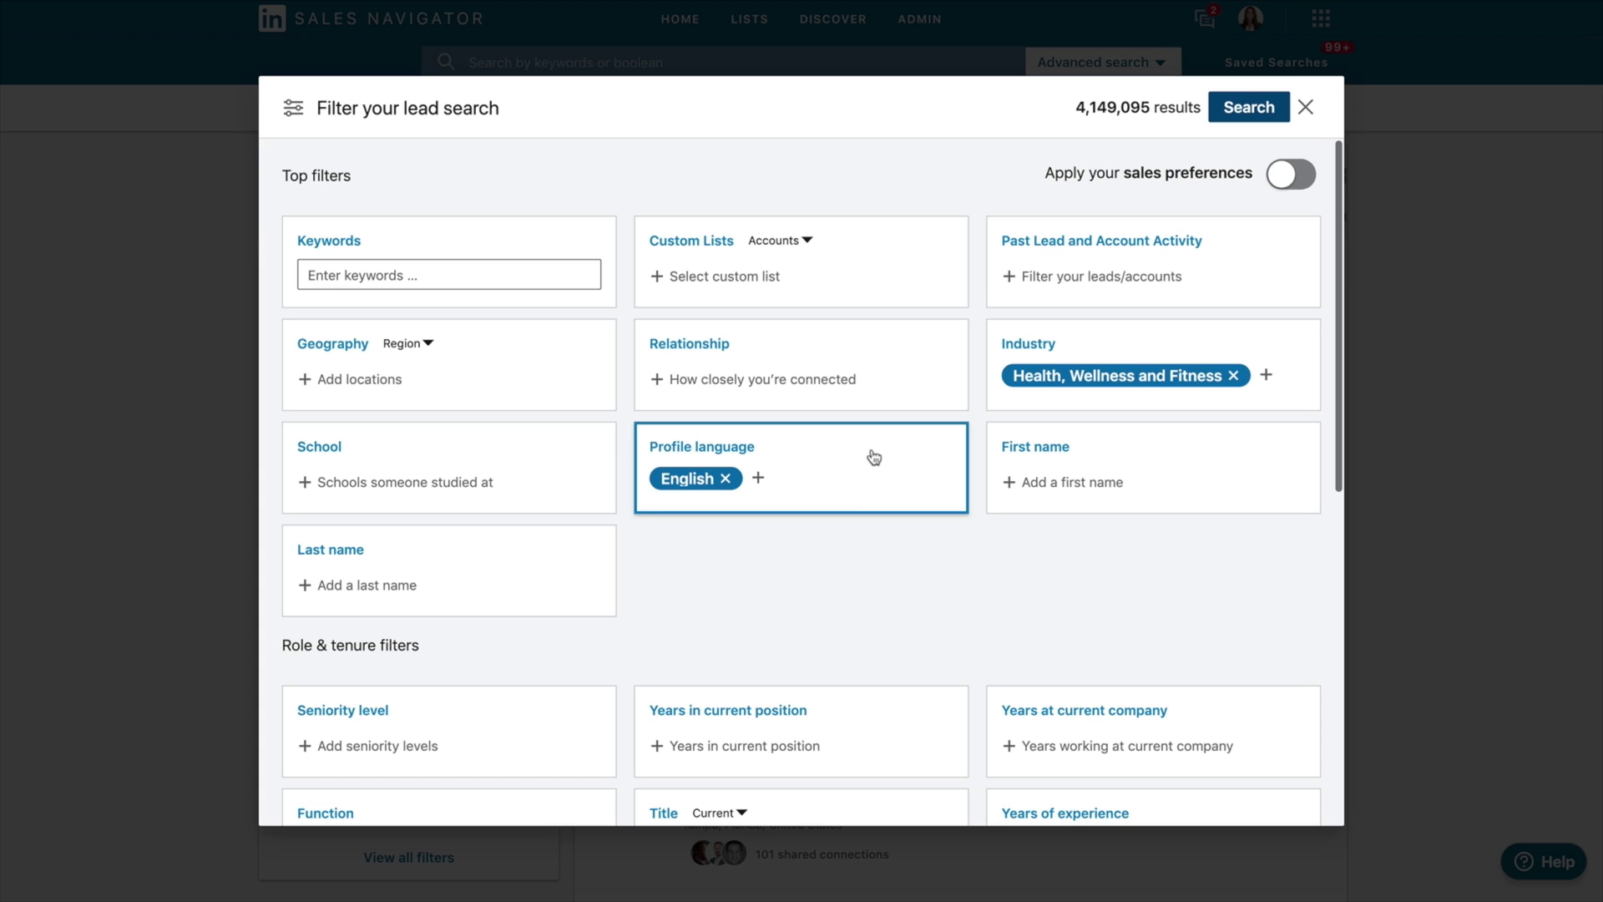
{"action": "left_click", "coordinate": [387, 378]}
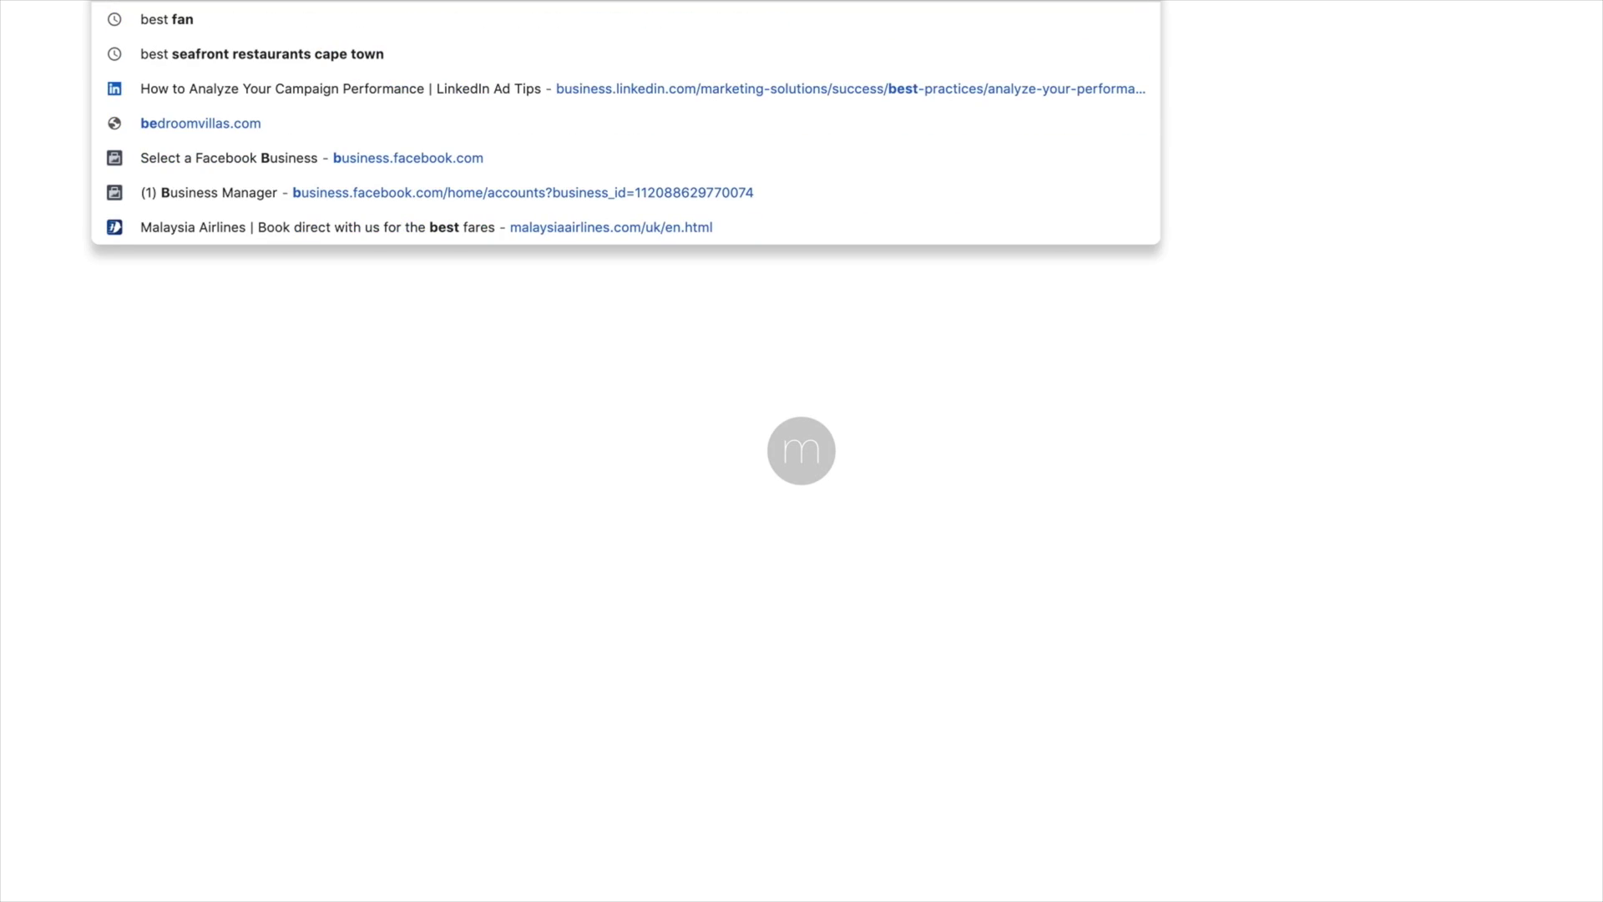
Search Google for 'countries with the best gyms' and scan the results
{"action": "key", "text": "BackSpace"}
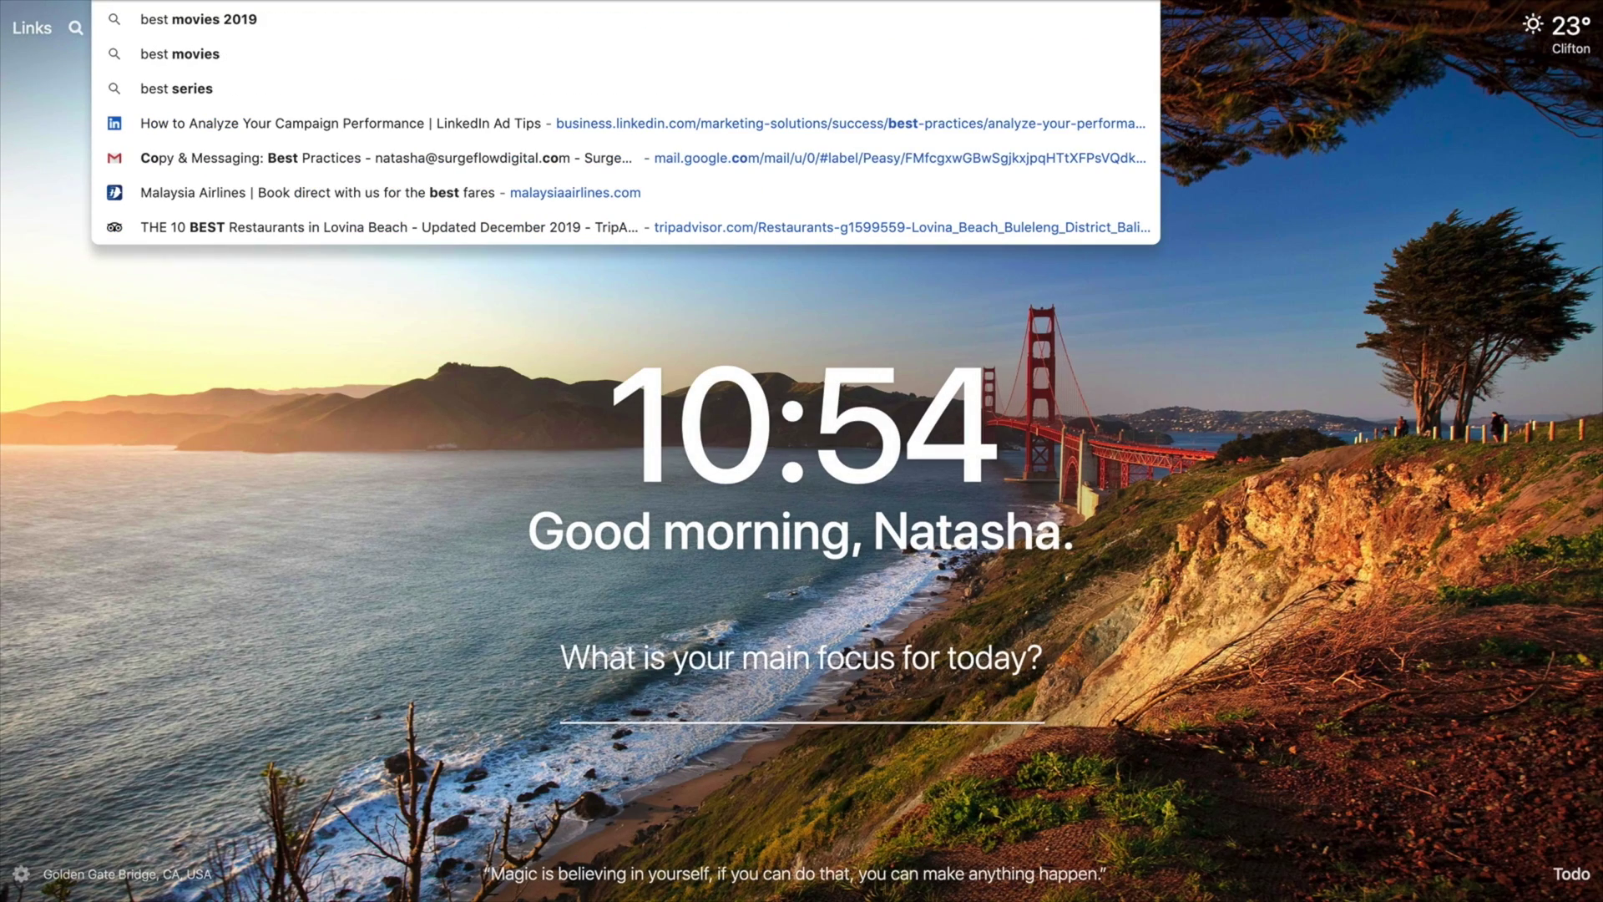
{"action": "type", "text": "countries"}
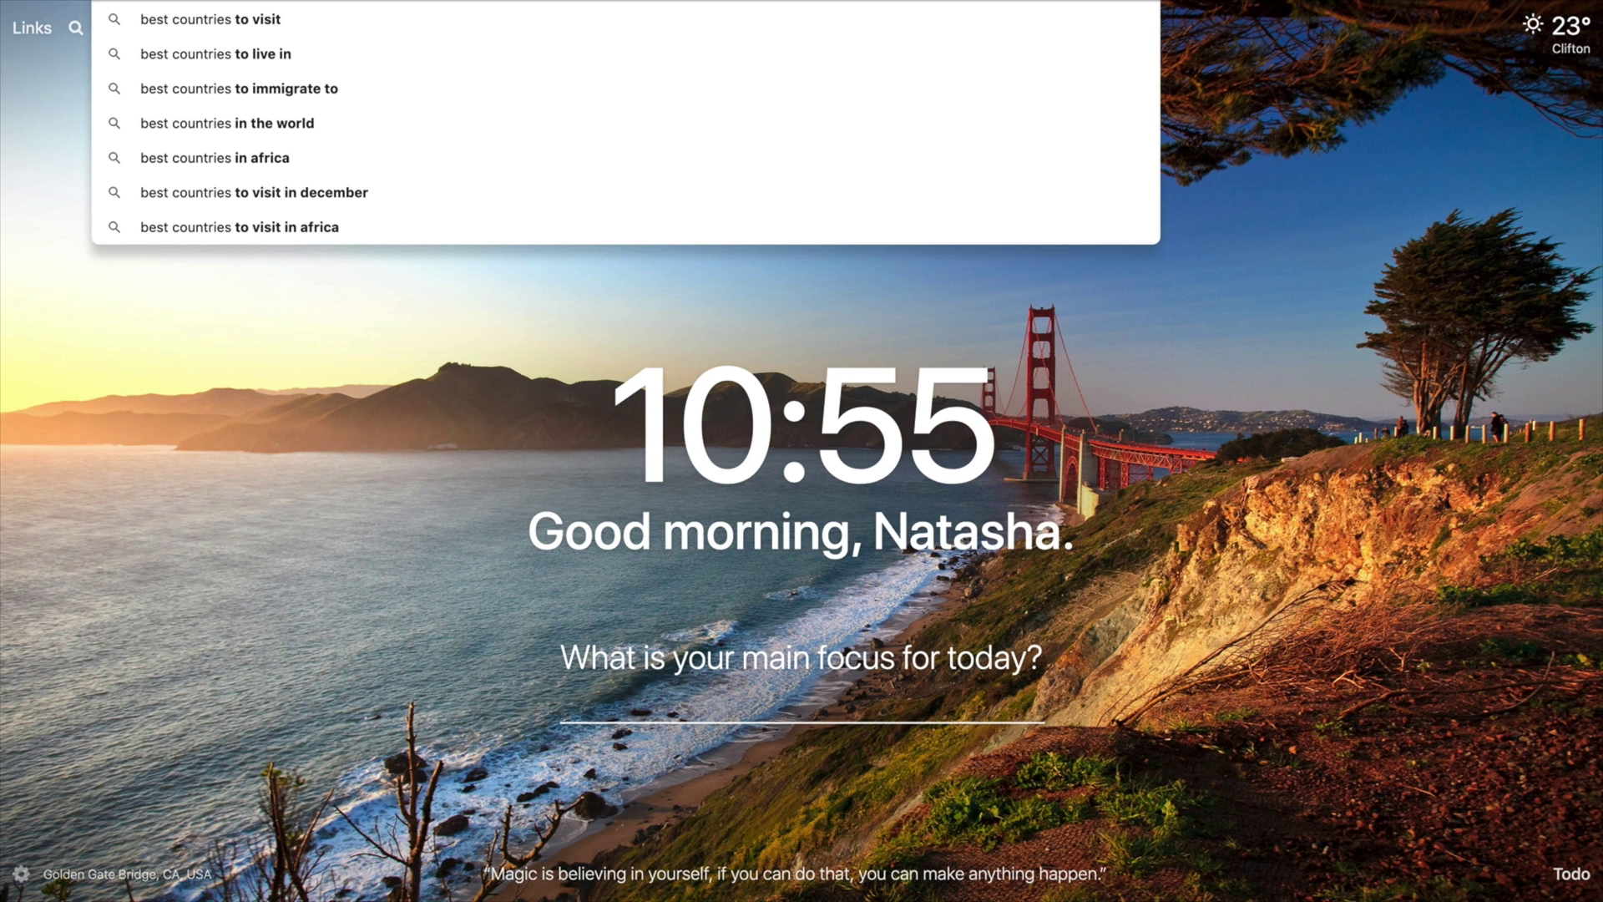
{"action": "type", "text": "with the best gyms"}
{"action": "key", "text": "Return"}
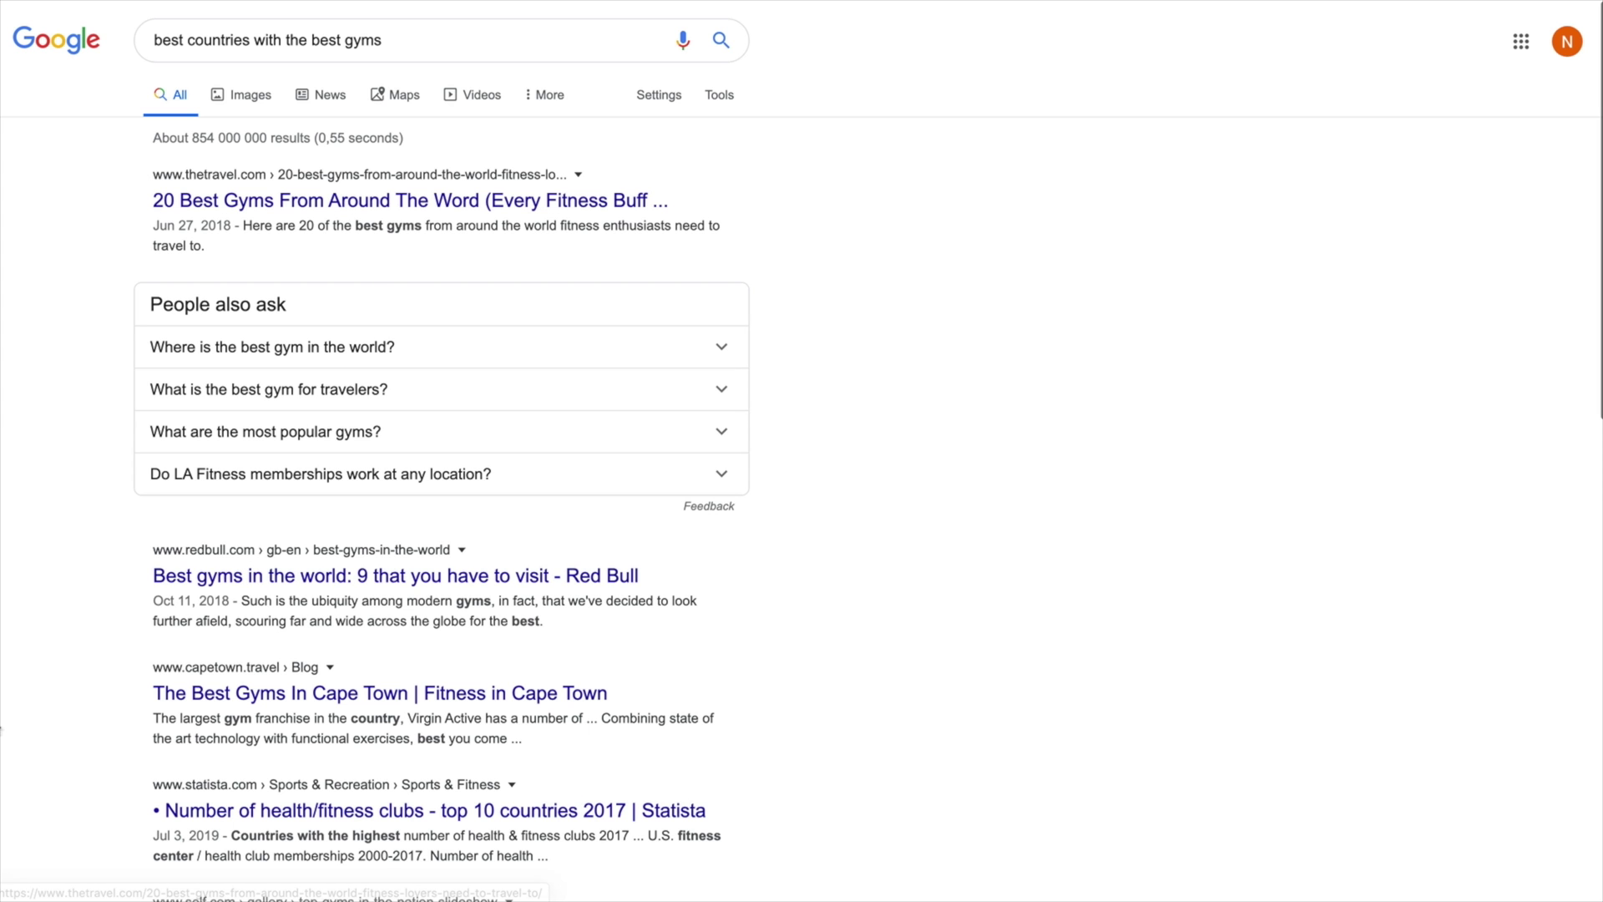
{"action": "scroll", "coordinate": [66, 675], "scroll_direction": "down", "scroll_amount": 3}
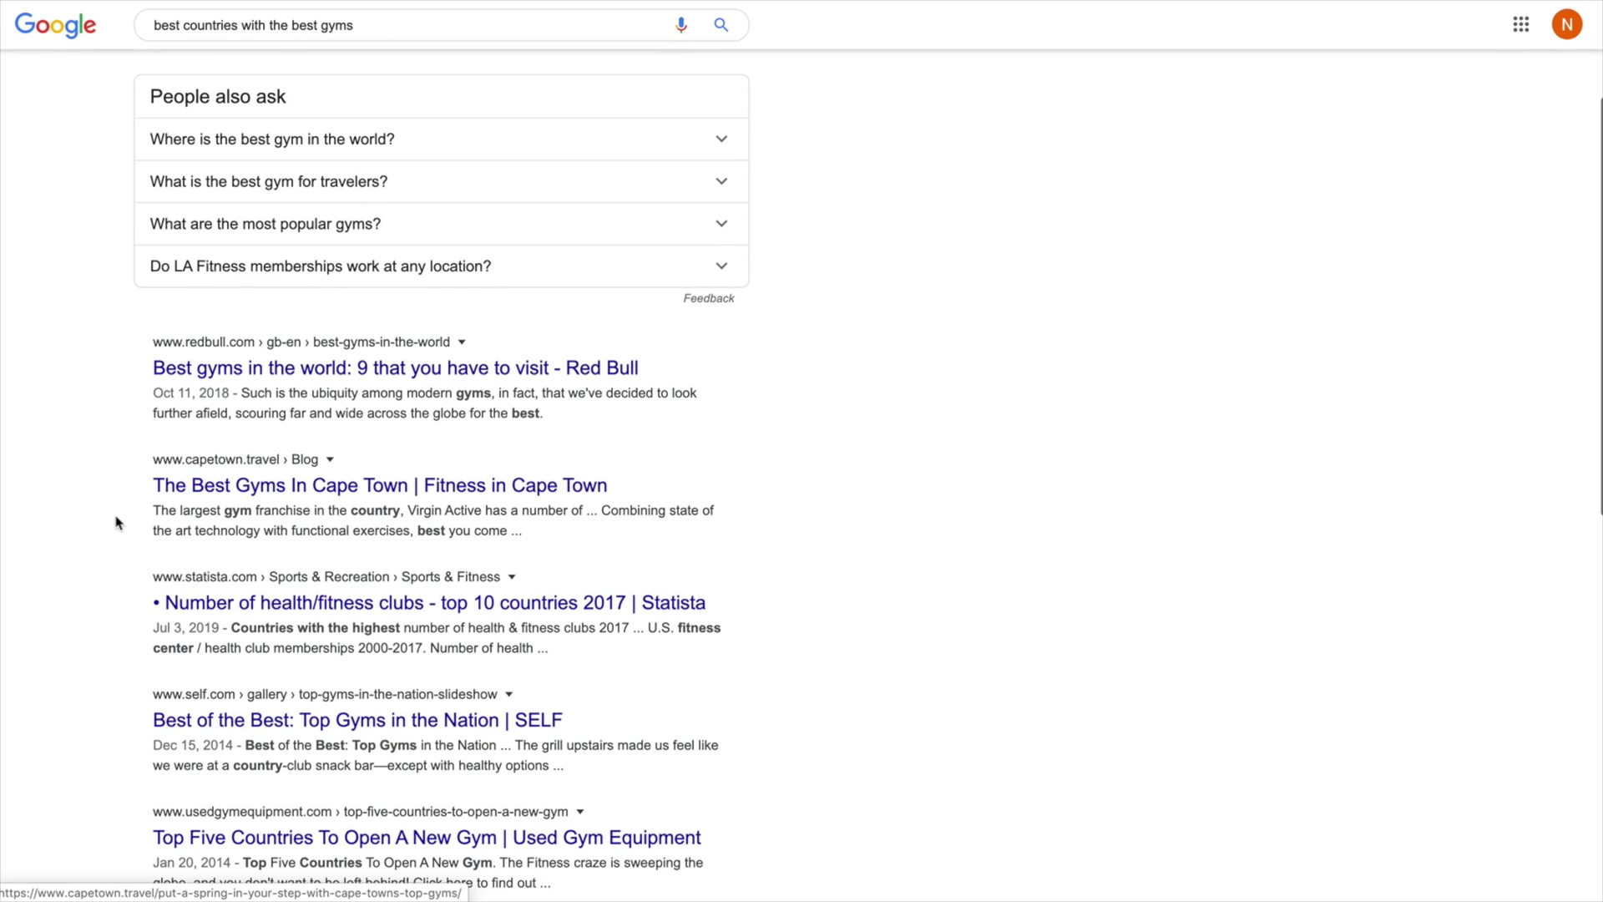
{"action": "scroll", "coordinate": [134, 476], "scroll_direction": "down", "scroll_amount": 2}
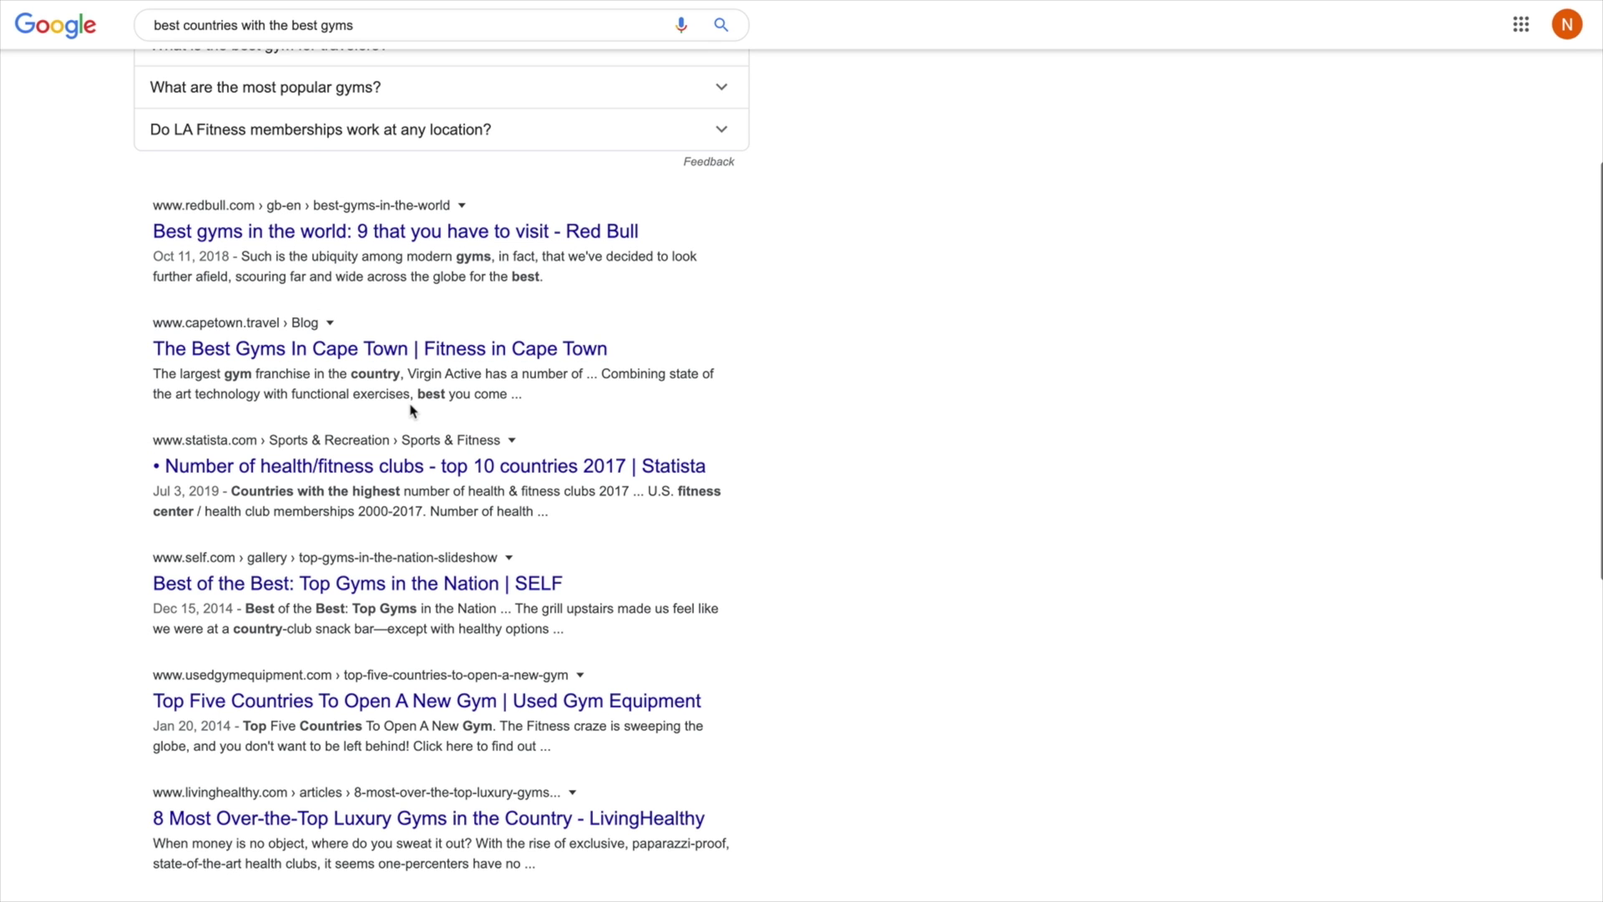
{"action": "scroll", "coordinate": [79, 605], "scroll_direction": "down", "scroll_amount": 1}
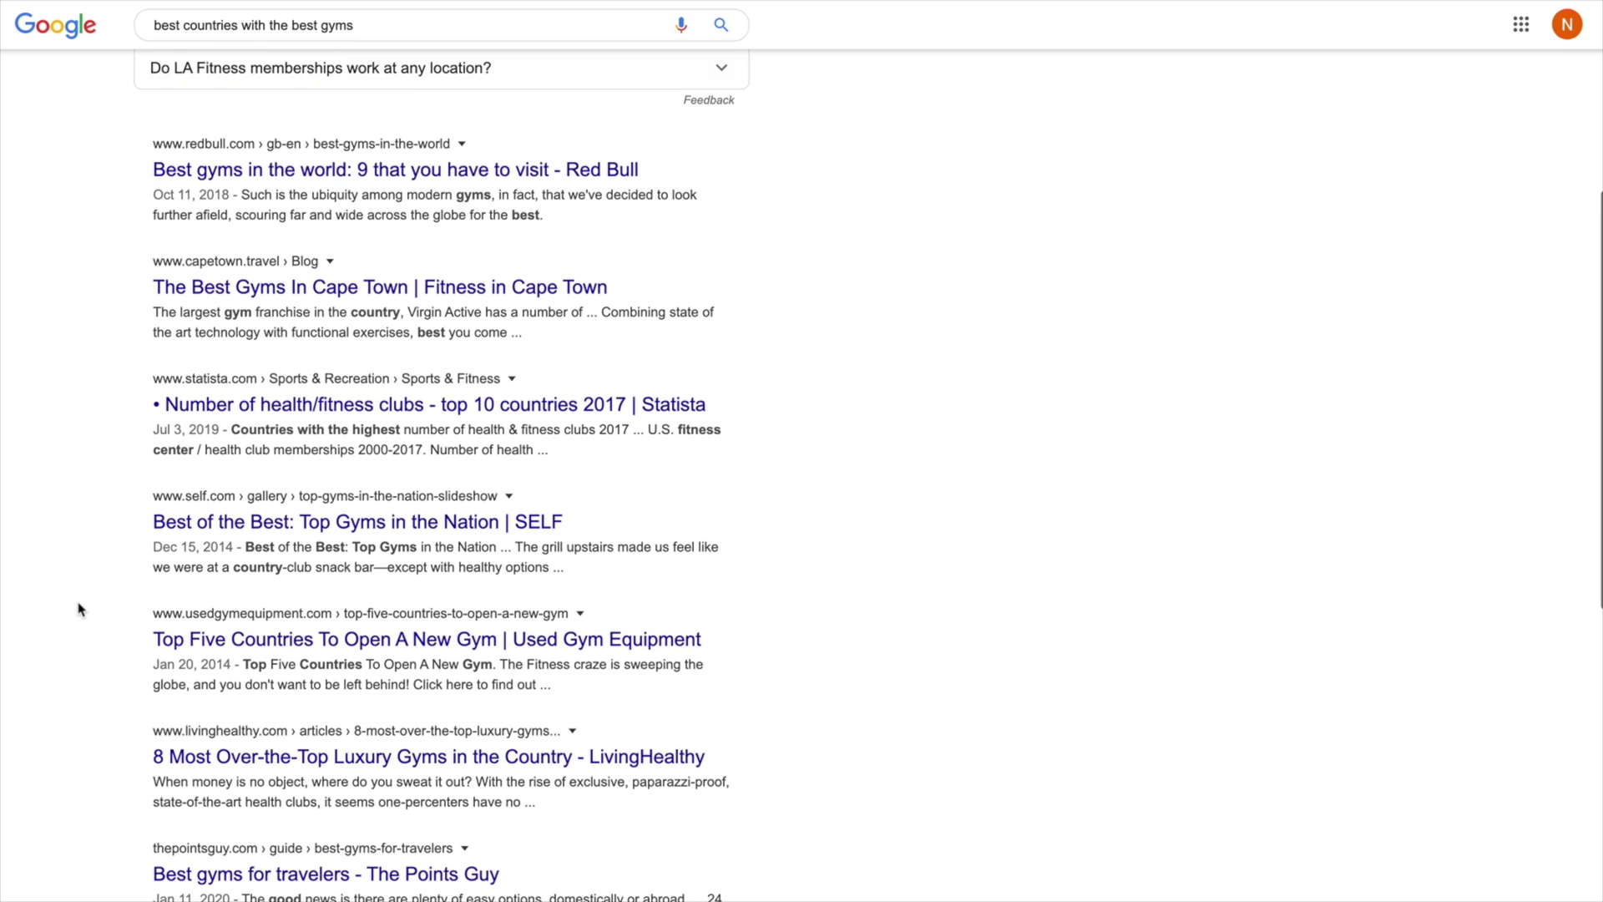
{"action": "scroll", "coordinate": [79, 608], "scroll_direction": "up", "scroll_amount": 5}
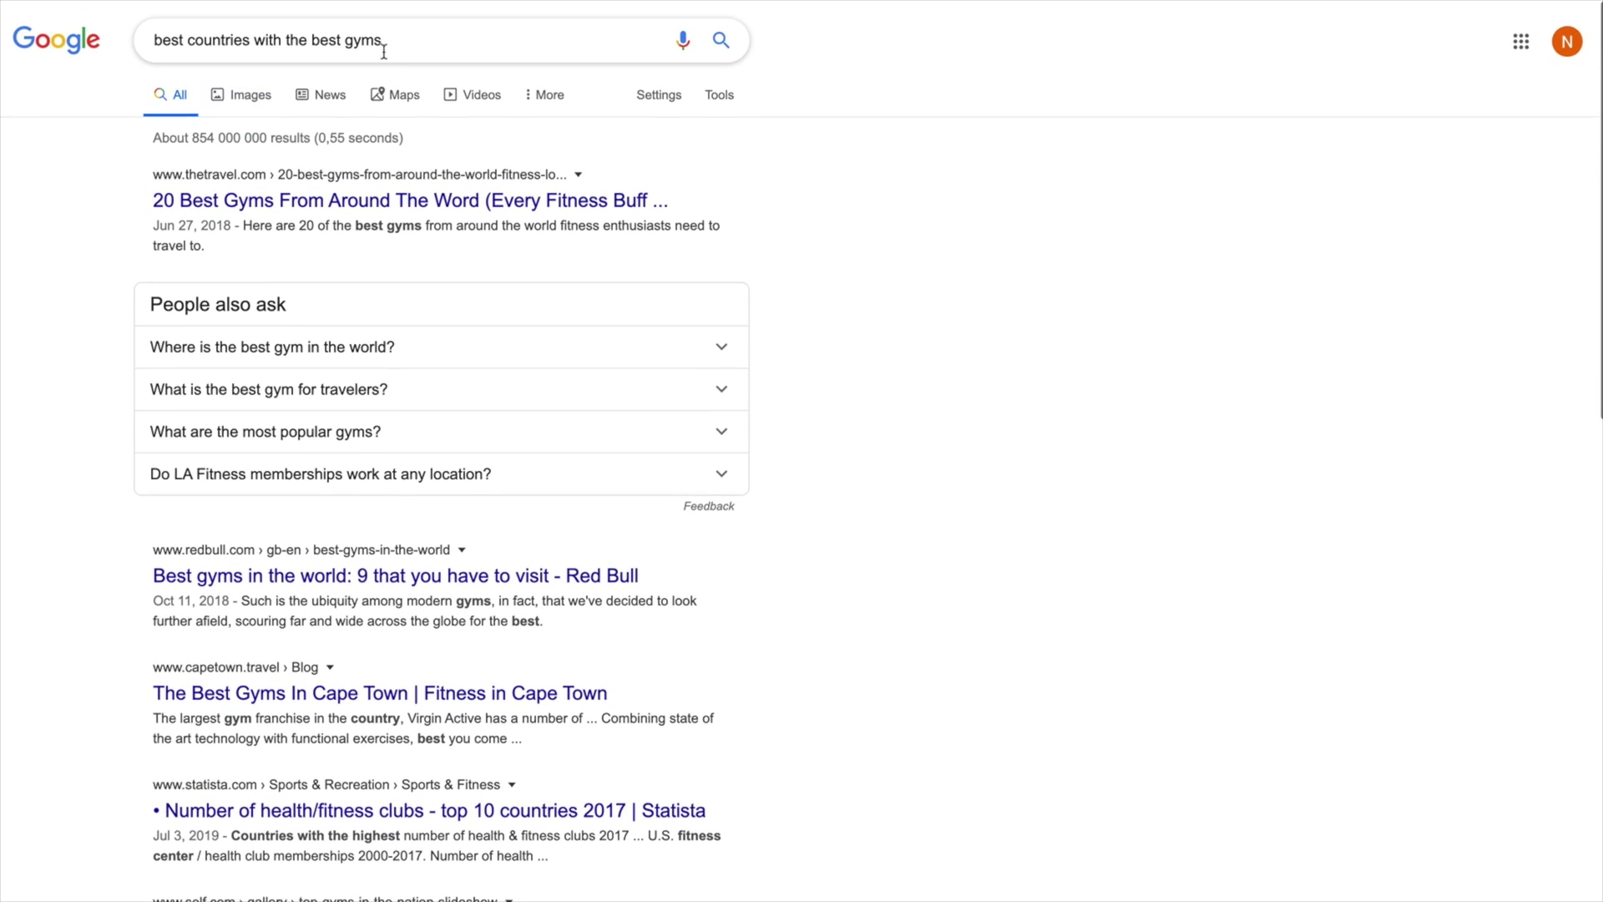
Change the query to 'countries with the most gyms' and open the Statista result
{"action": "left_click", "coordinate": [397, 35]}
{"action": "left_click_drag", "start_coordinate": [398, 36], "coordinate": [311, 35]}
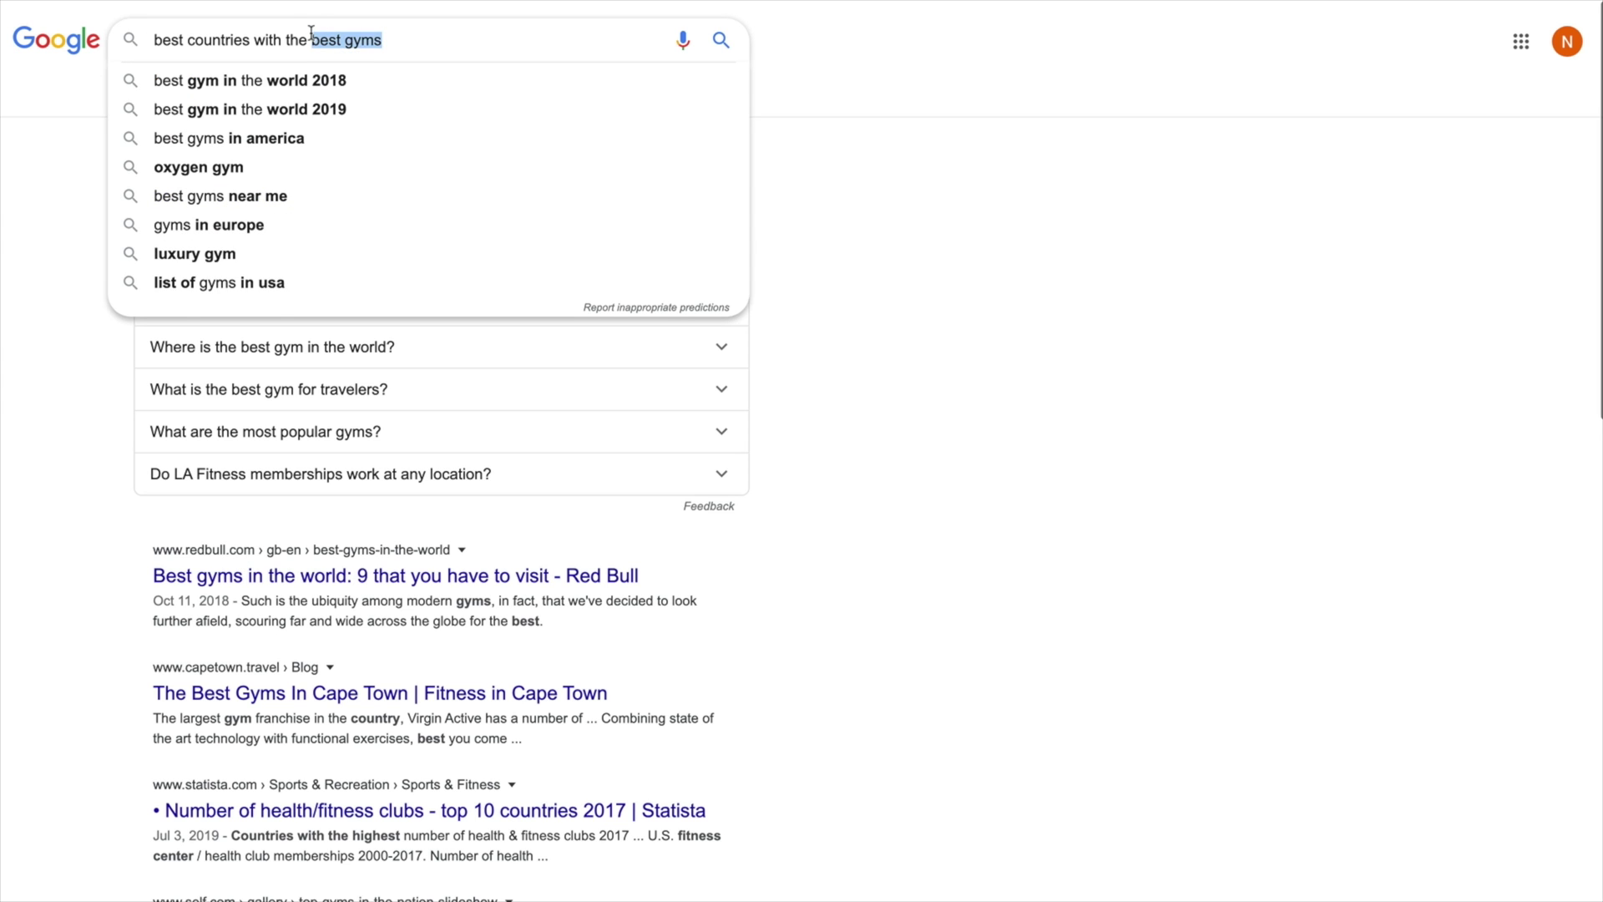
{"action": "type", "text": "most gyms"}
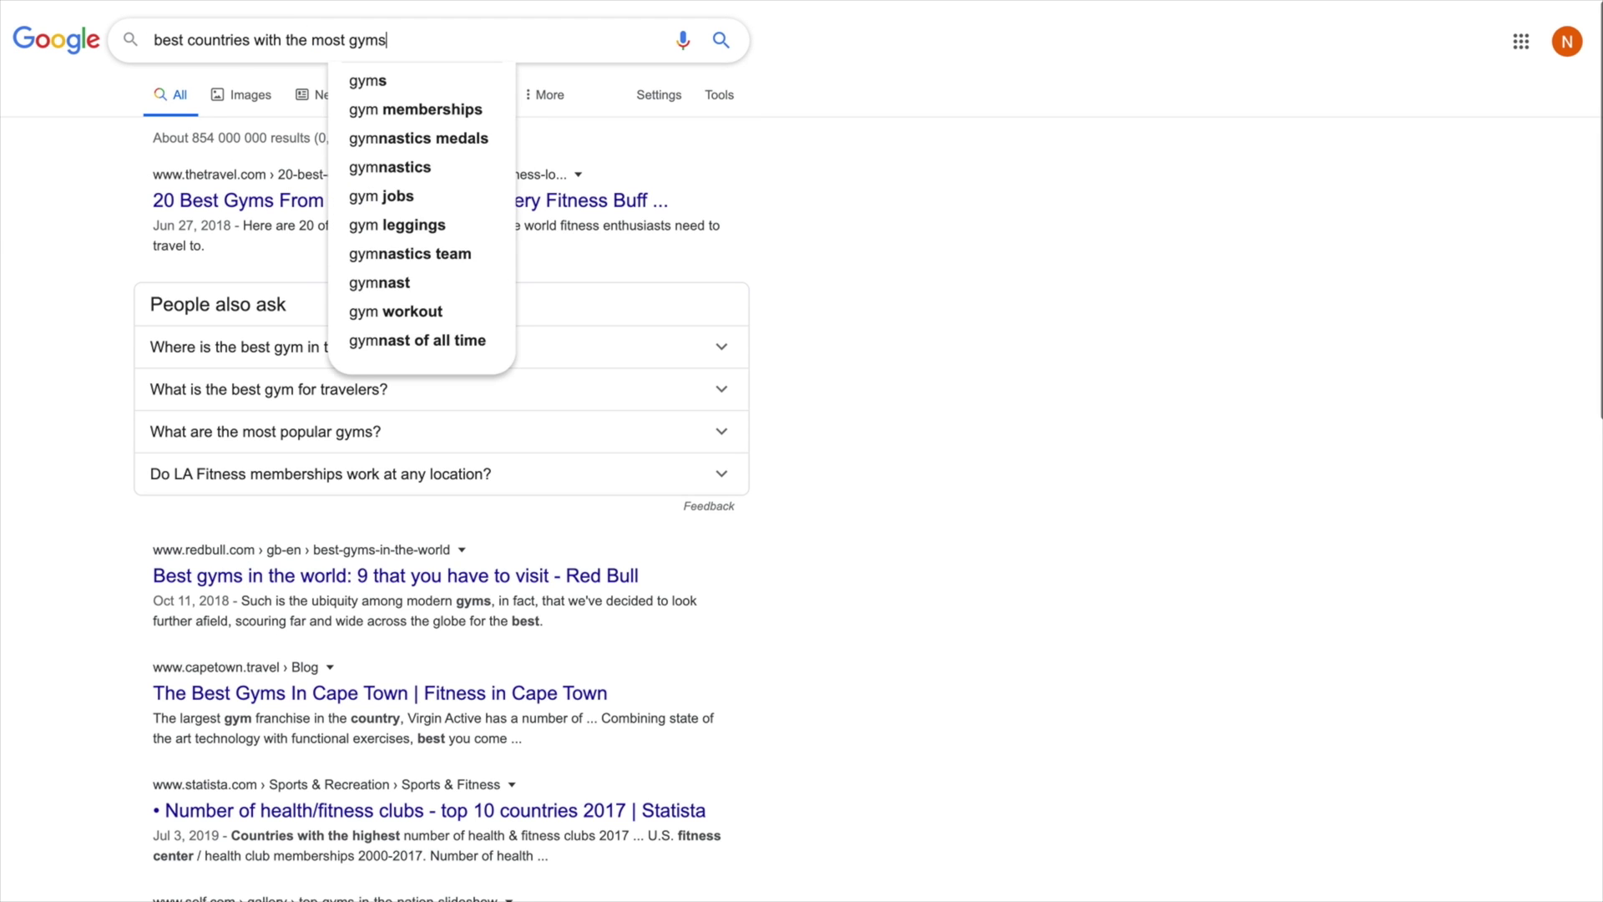
{"action": "key", "text": "Return"}
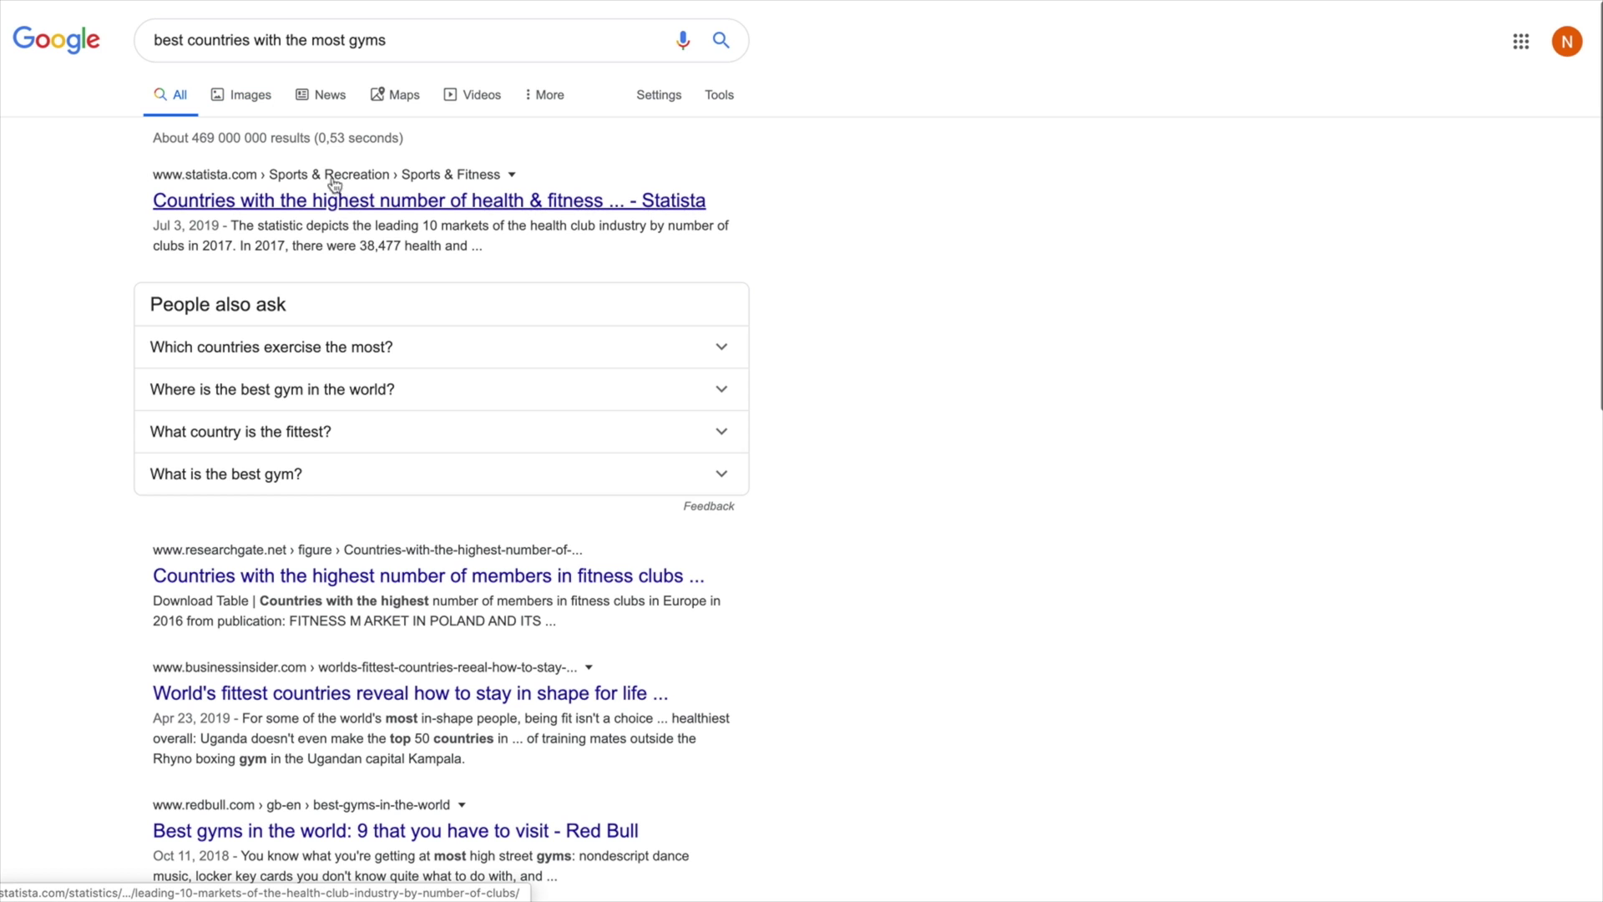
{"action": "right_click", "coordinate": [342, 206]}
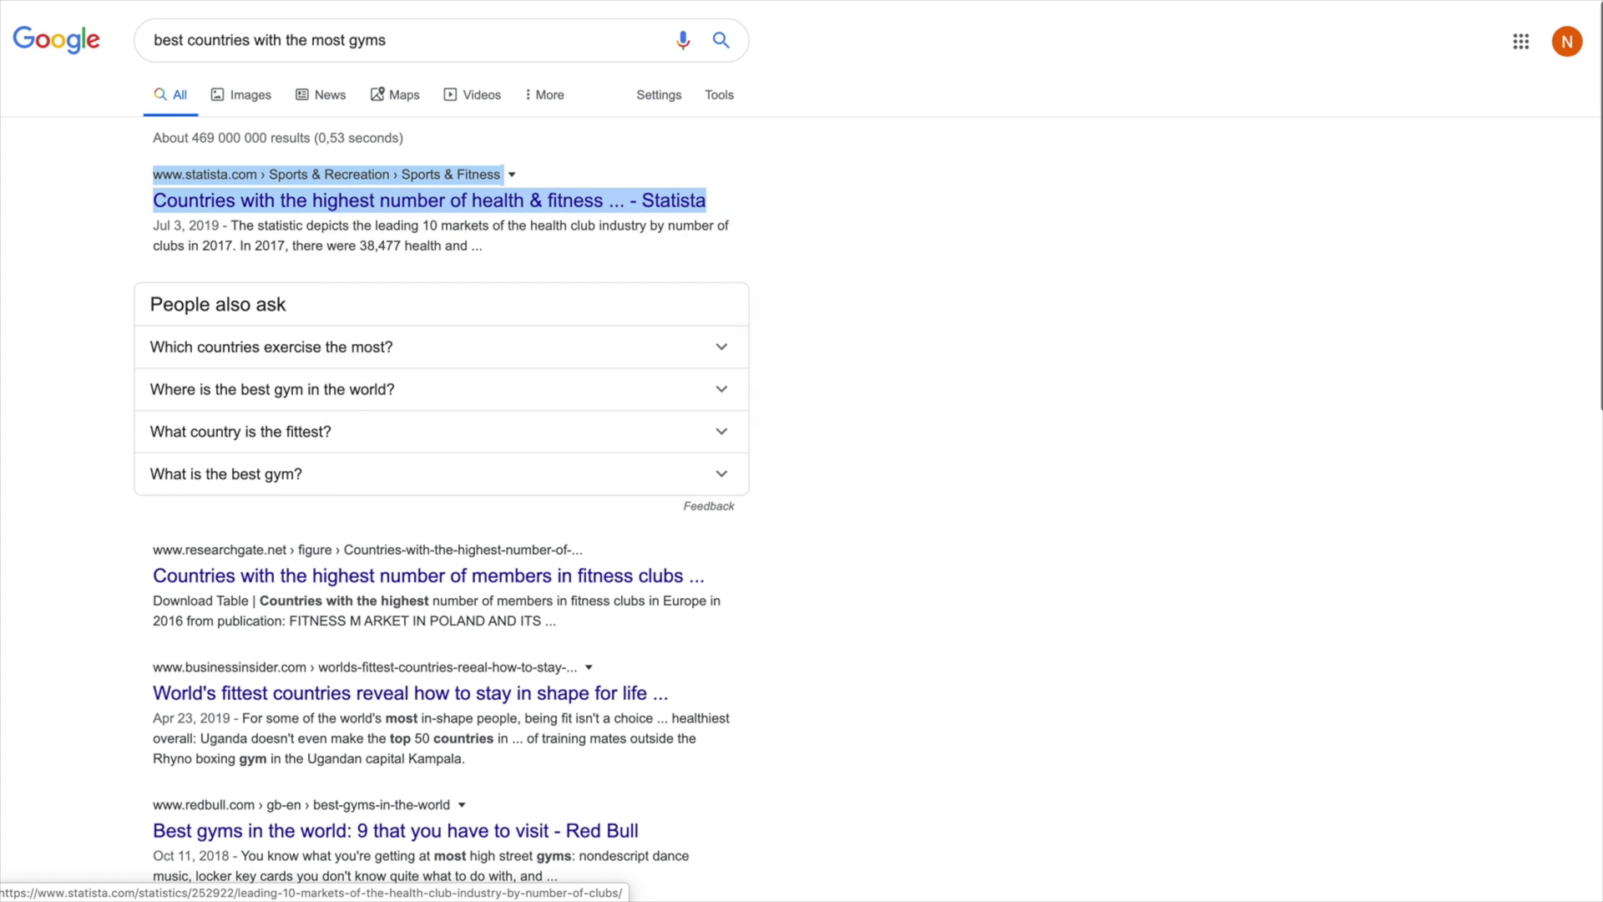
{"action": "key", "text": "Return"}
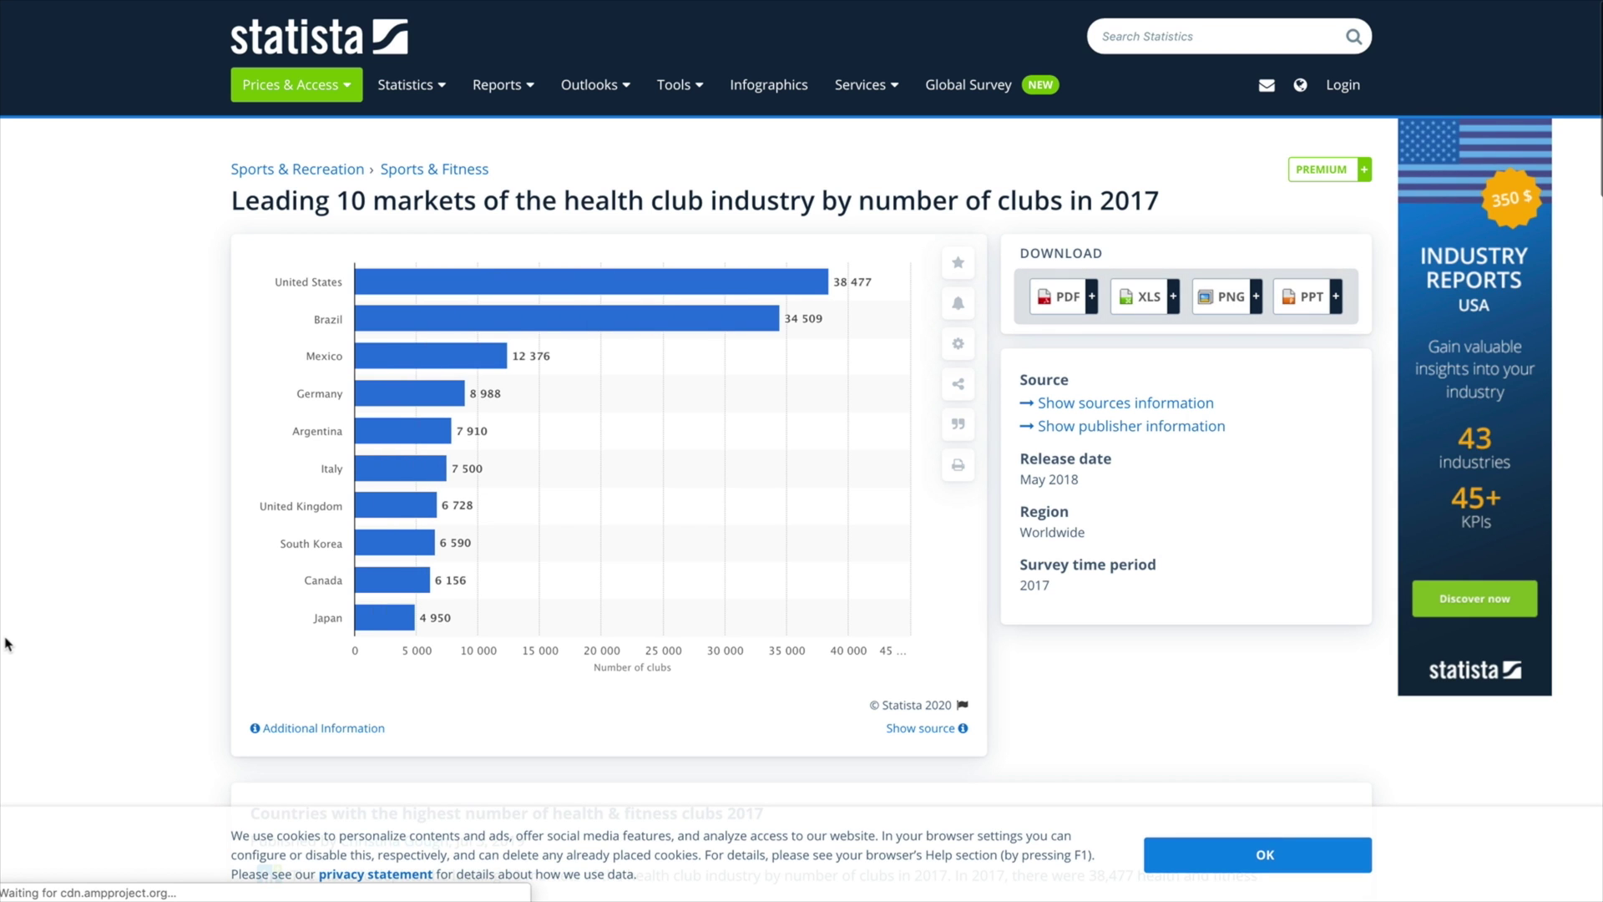
Read each country's club count on the Statista chart, United States leading with 38 477
{"action": "mouse_move", "coordinate": [470, 279]}
{"action": "mouse_move", "coordinate": [523, 324]}
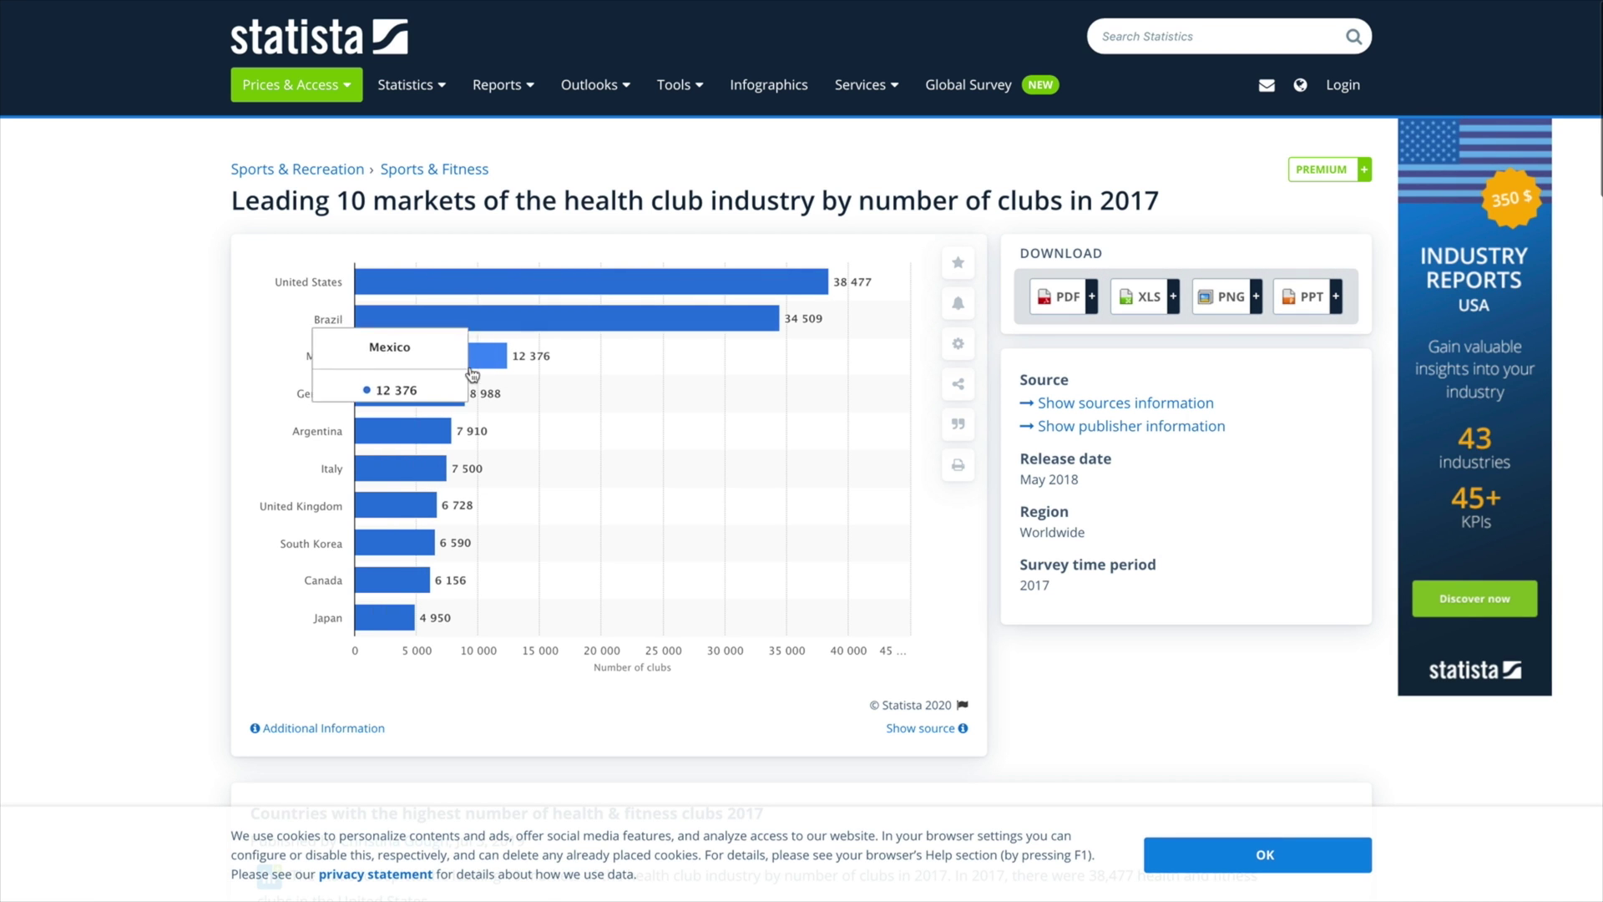
{"action": "mouse_move", "coordinate": [442, 492]}
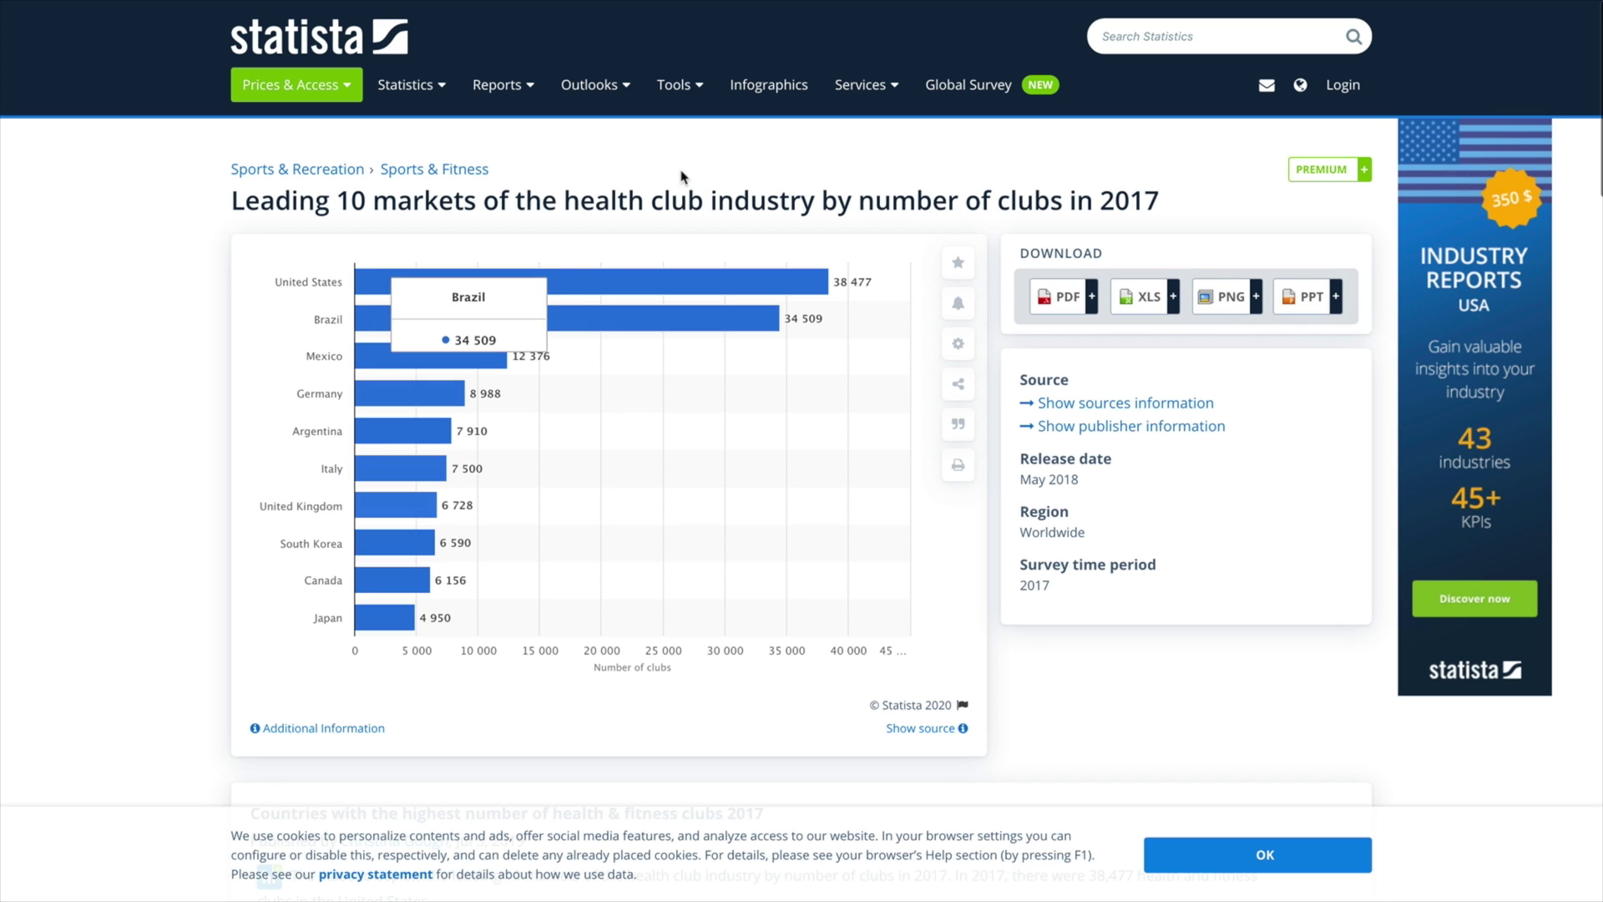
{"action": "mouse_move", "coordinate": [707, 277]}
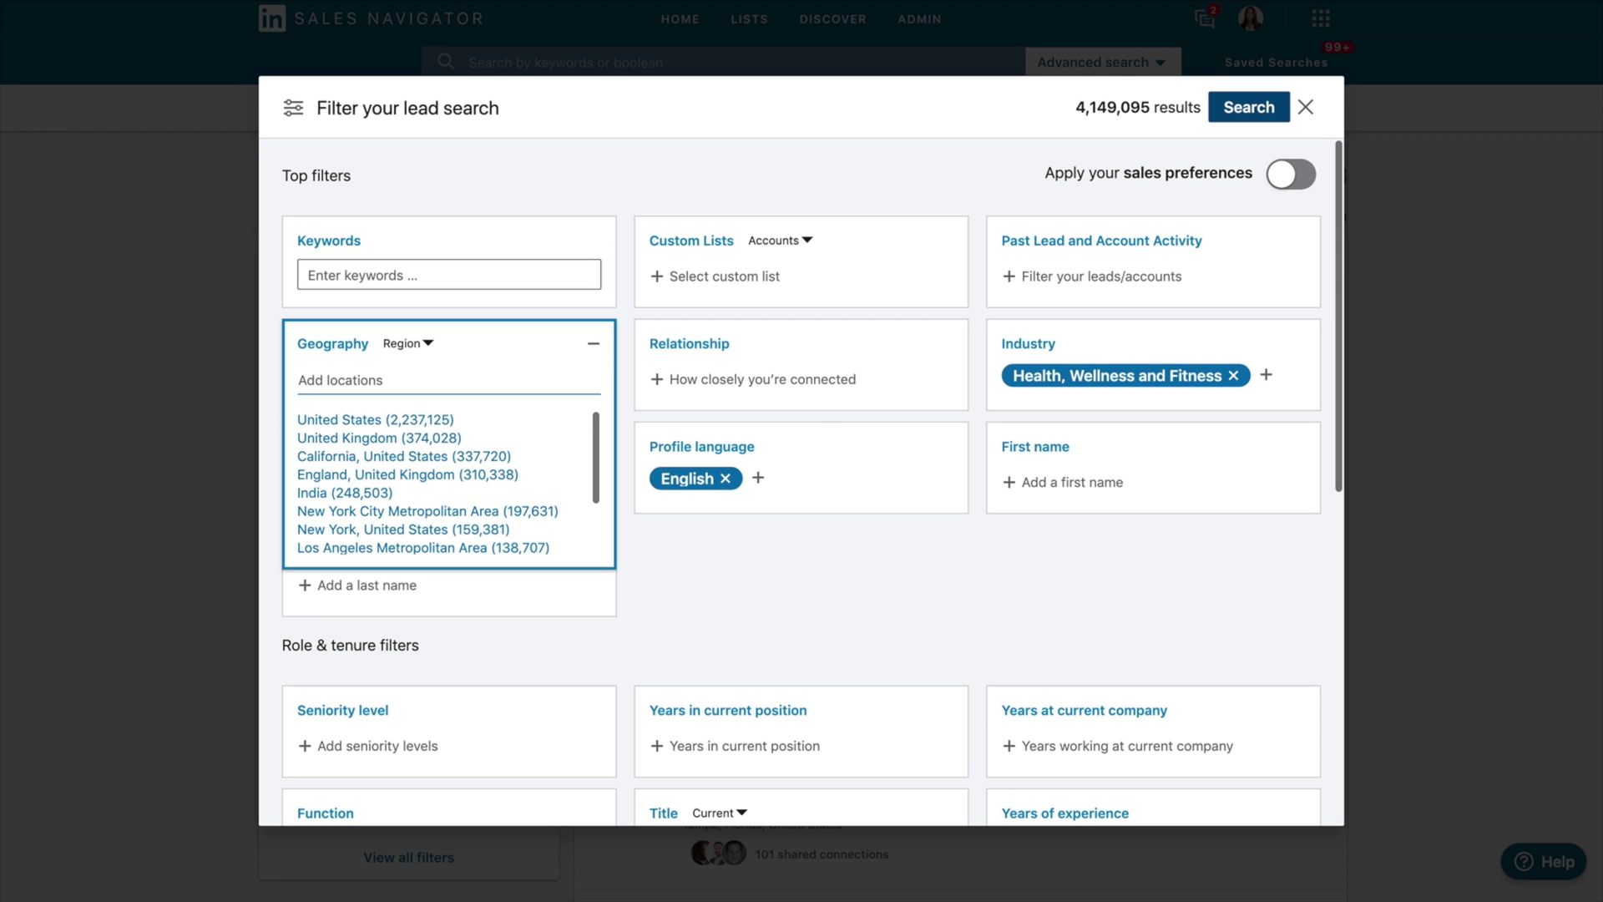
Add New York, United States as the location filter
{"action": "left_click", "coordinate": [740, 623]}
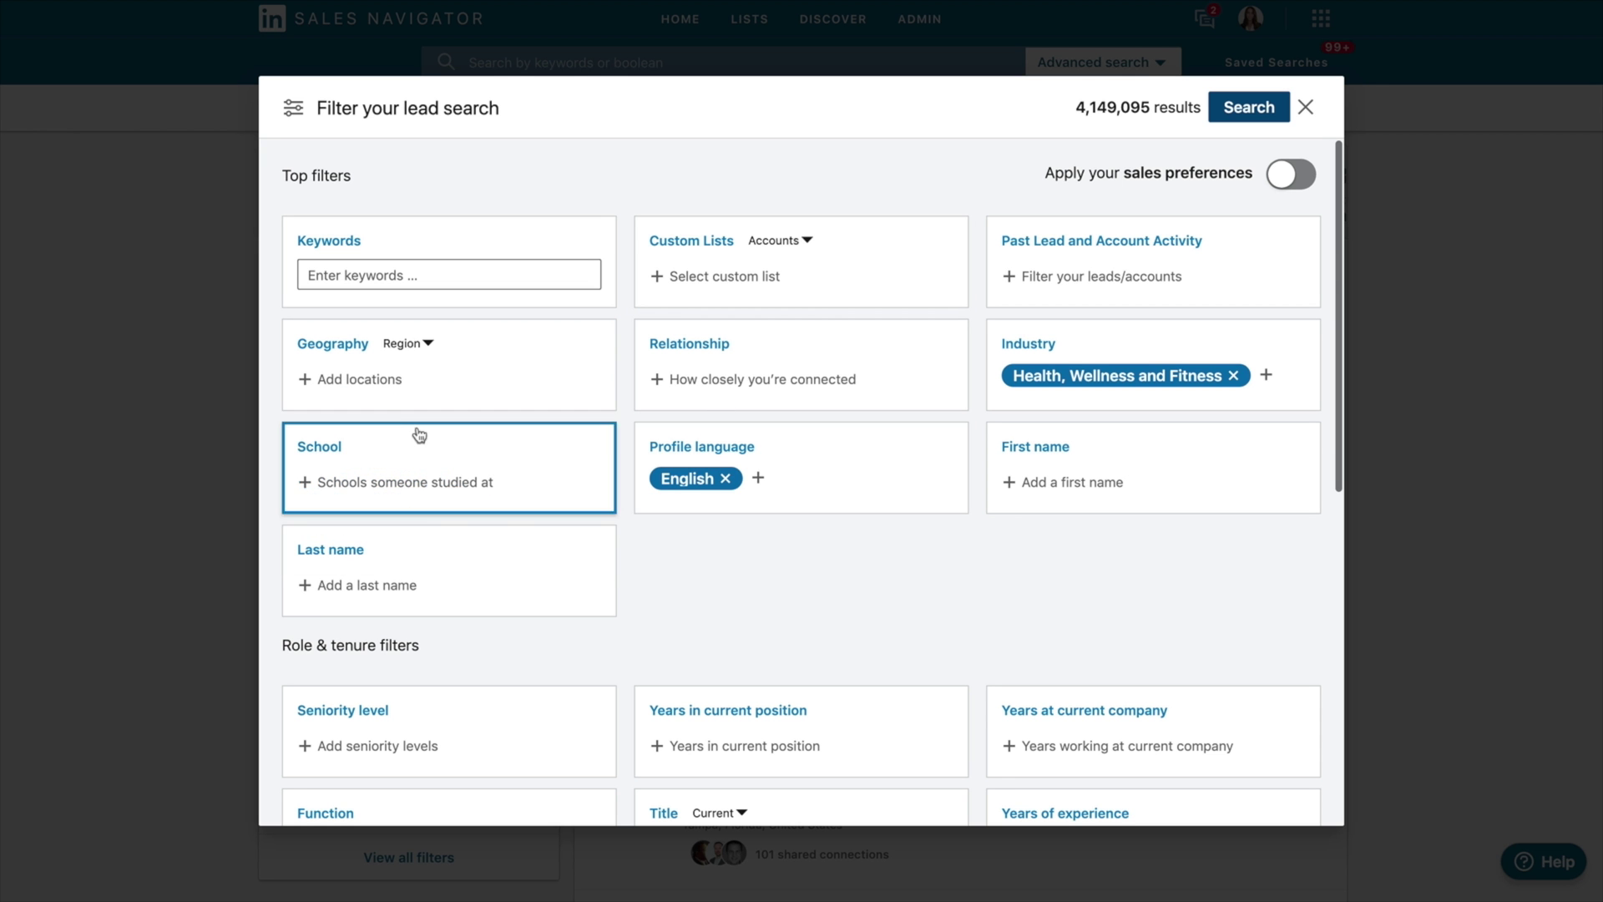
{"action": "left_click", "coordinate": [373, 382]}
{"action": "type", "text": "ne"}
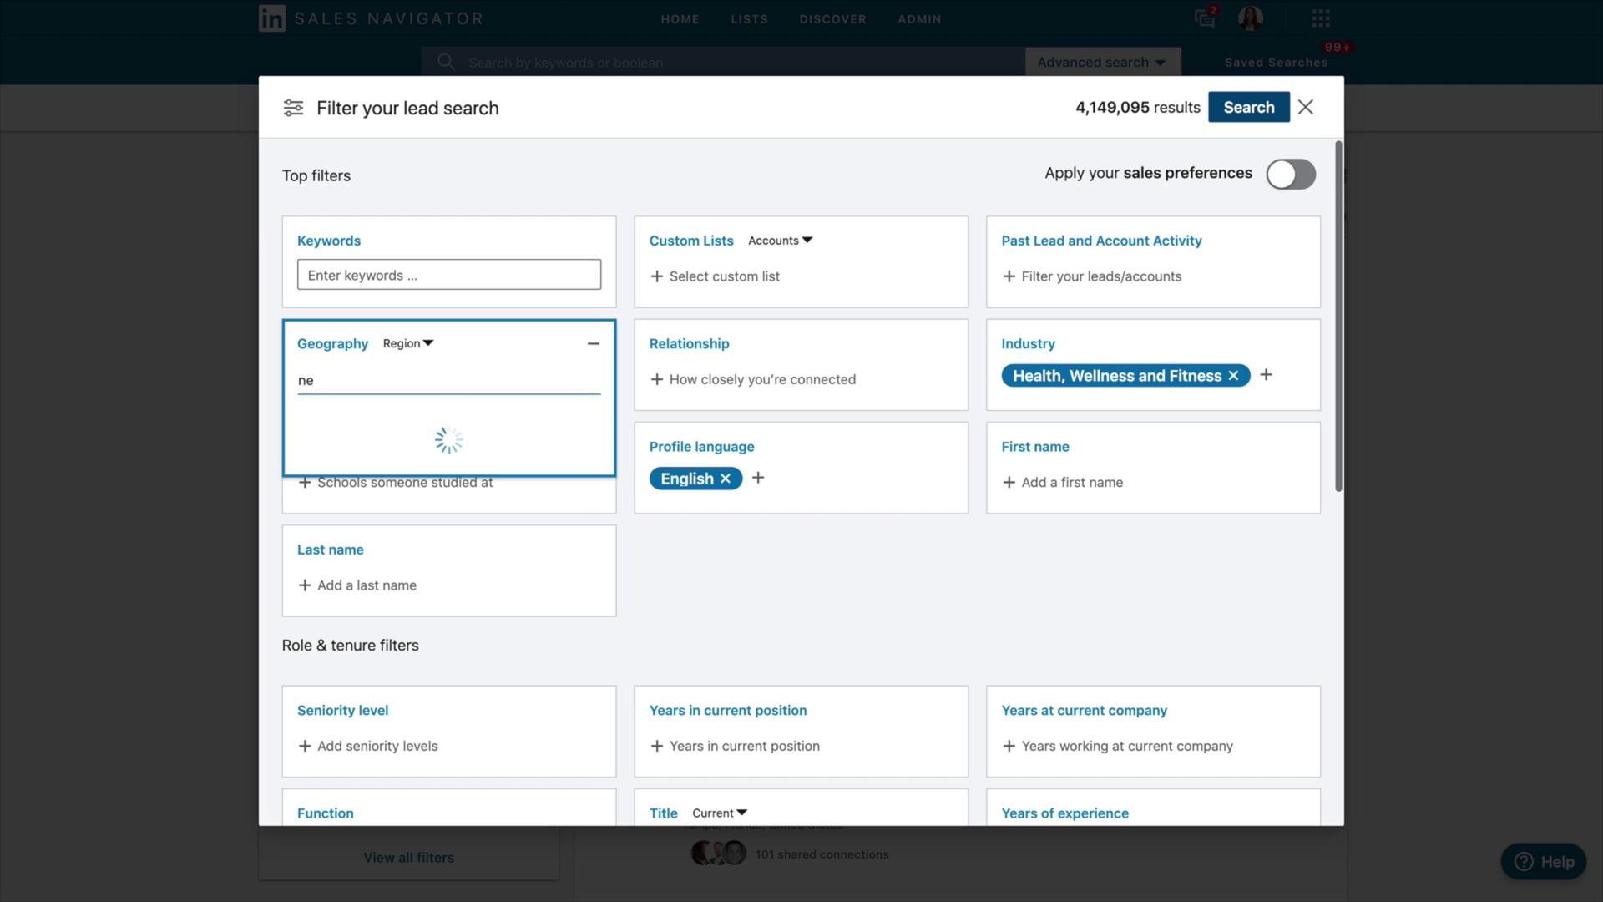
{"action": "type", "text": "w york"}
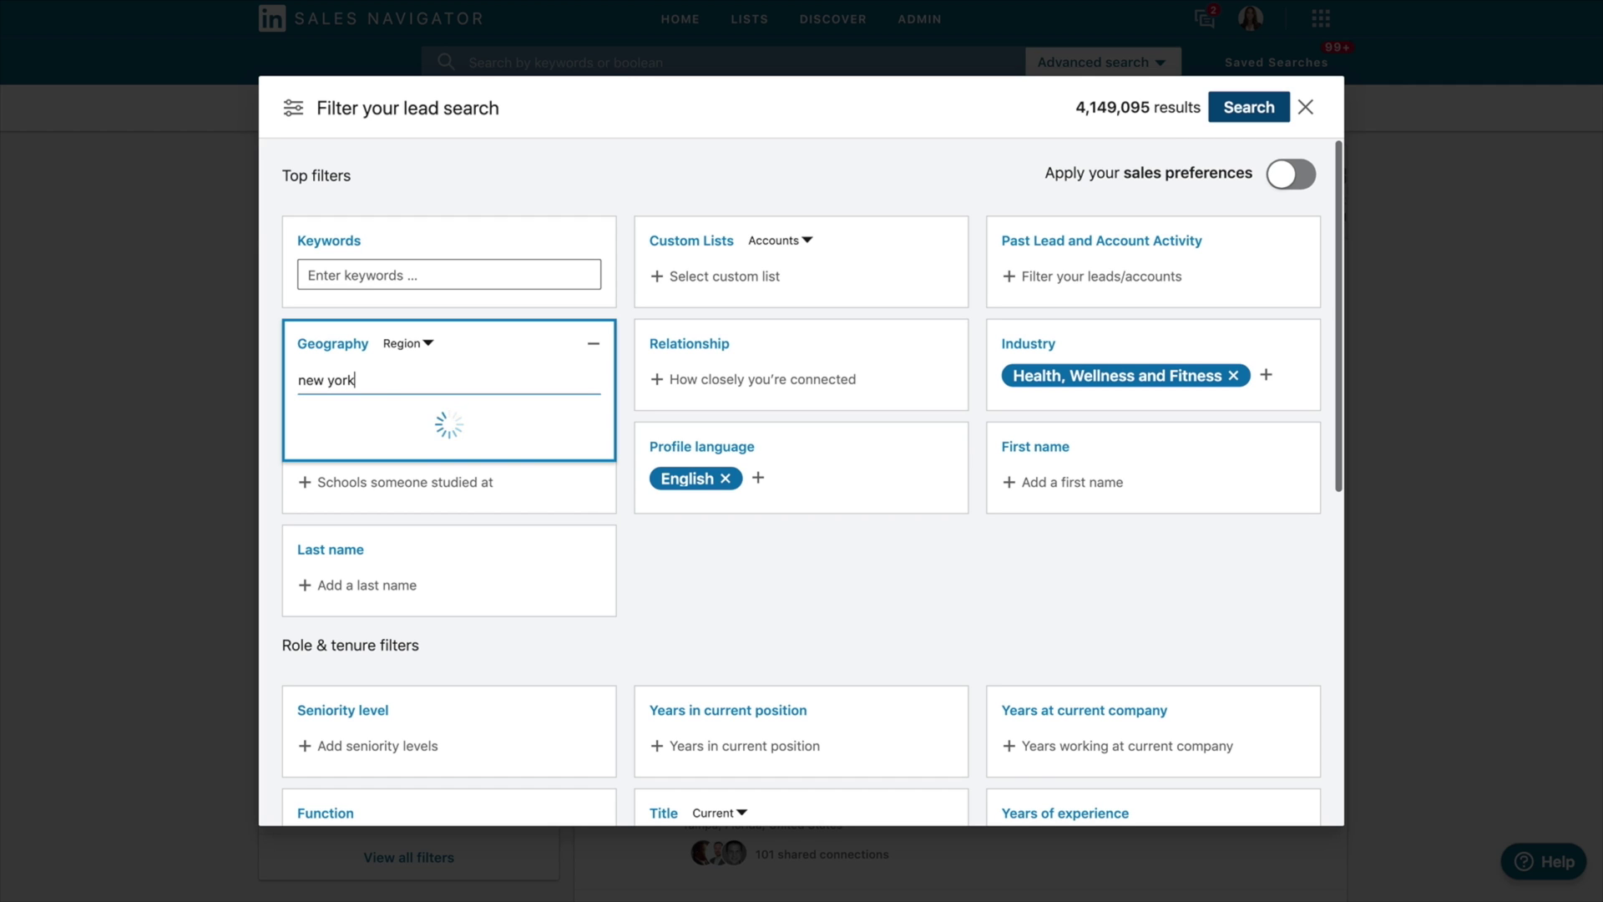
{"action": "left_click", "coordinate": [388, 424]}
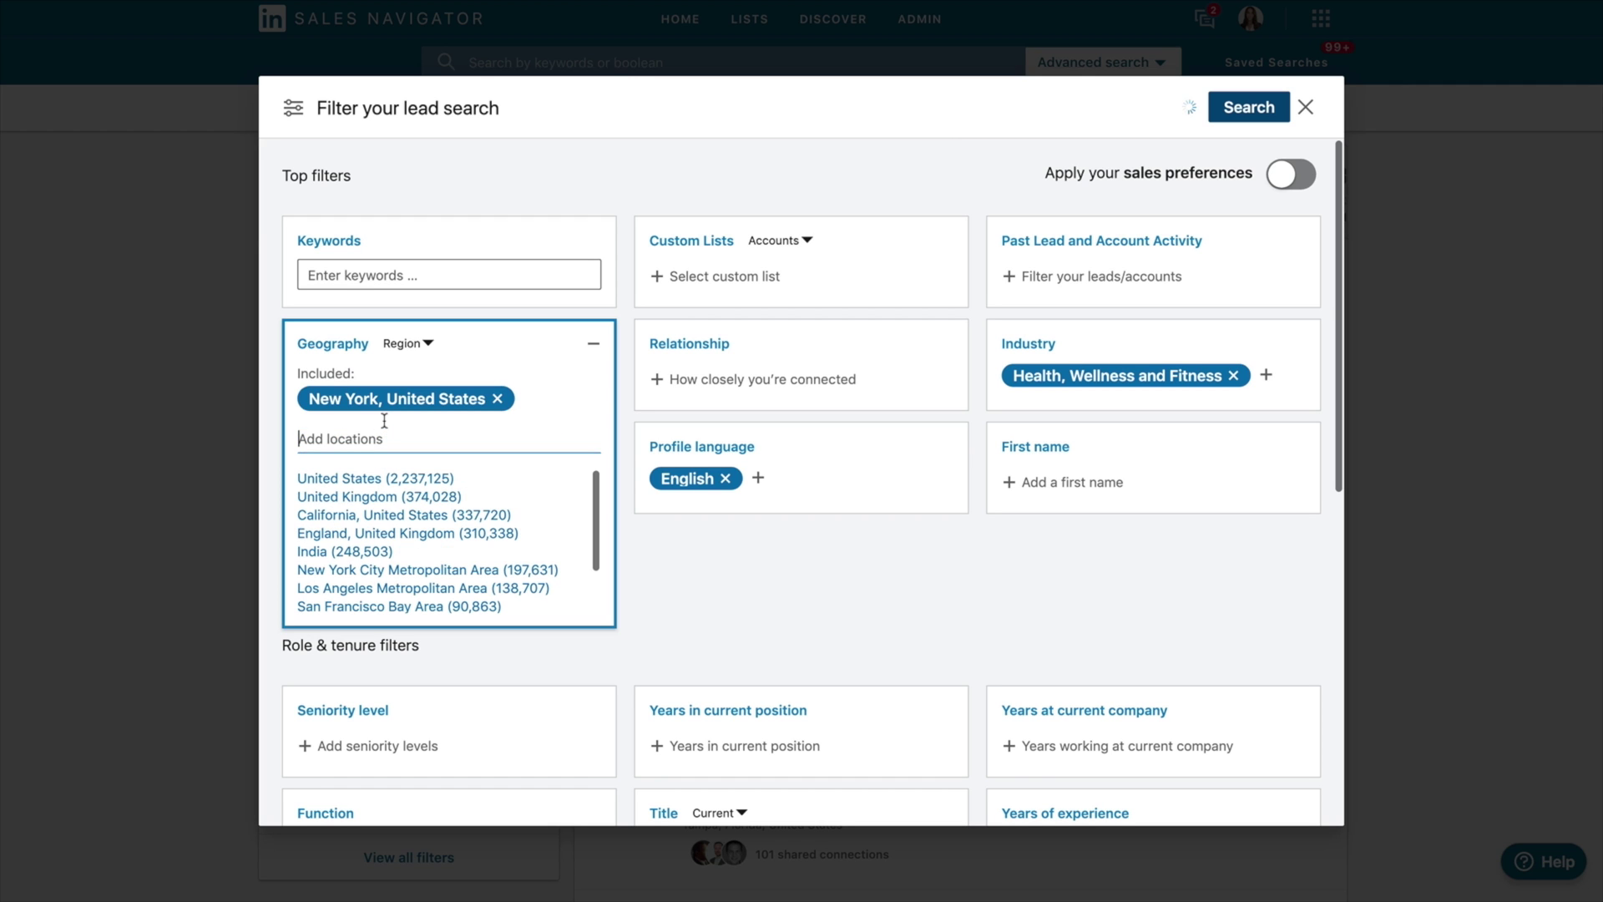
{"action": "left_click", "coordinate": [816, 585]}
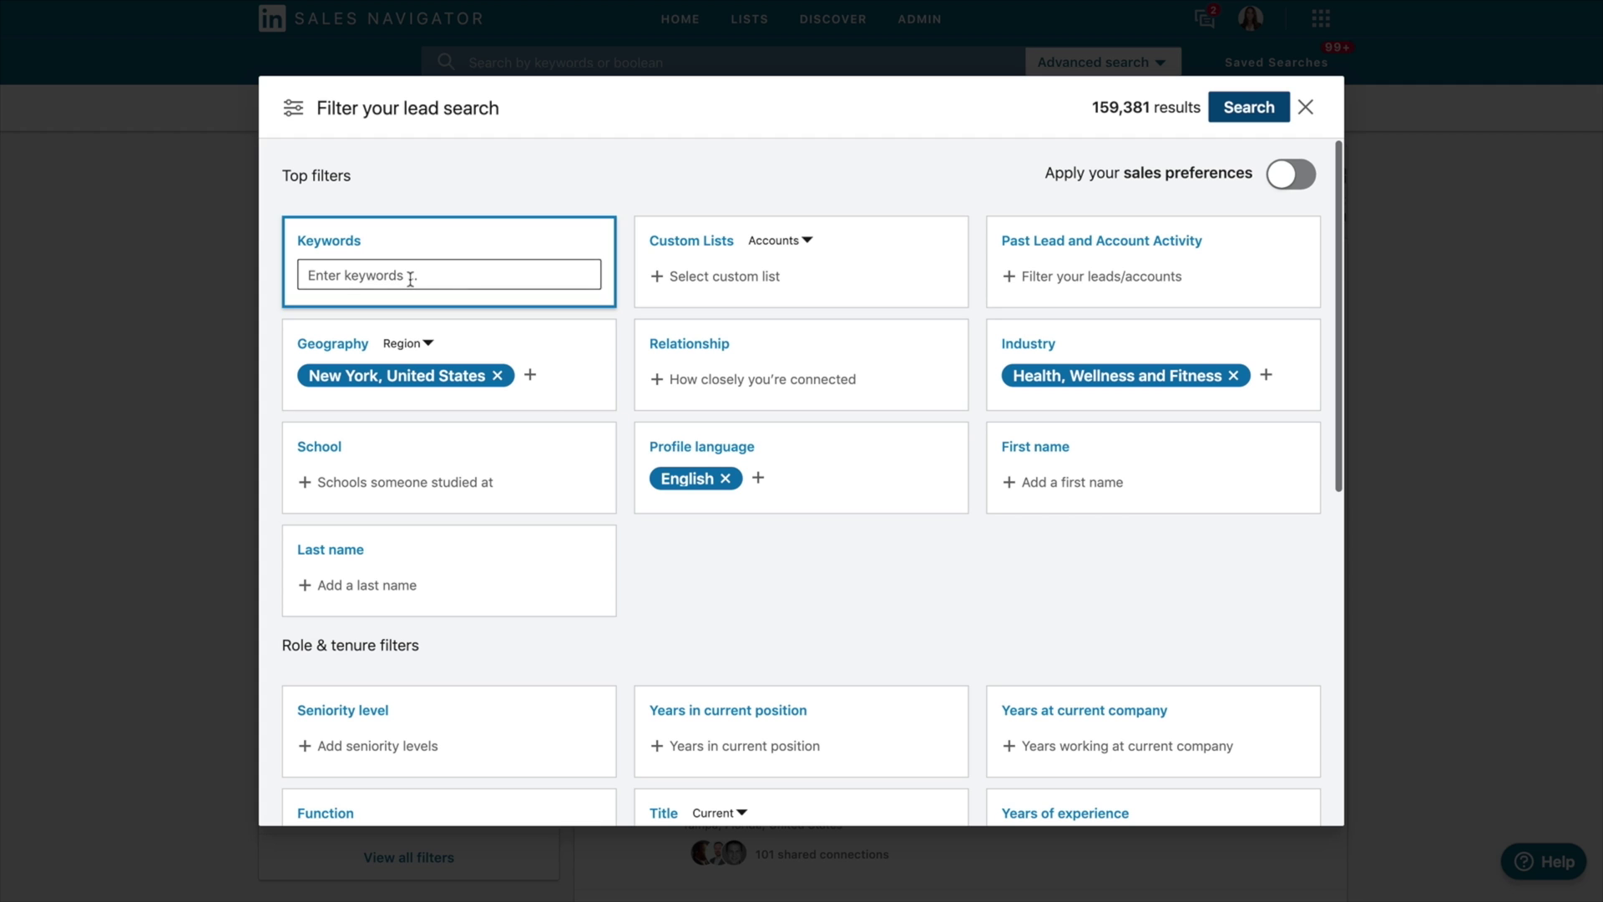
{"action": "scroll", "coordinate": [741, 573], "scroll_direction": "down", "scroll_amount": 2}
{"action": "scroll", "coordinate": [740, 573], "scroll_direction": "up", "scroll_amount": 2}
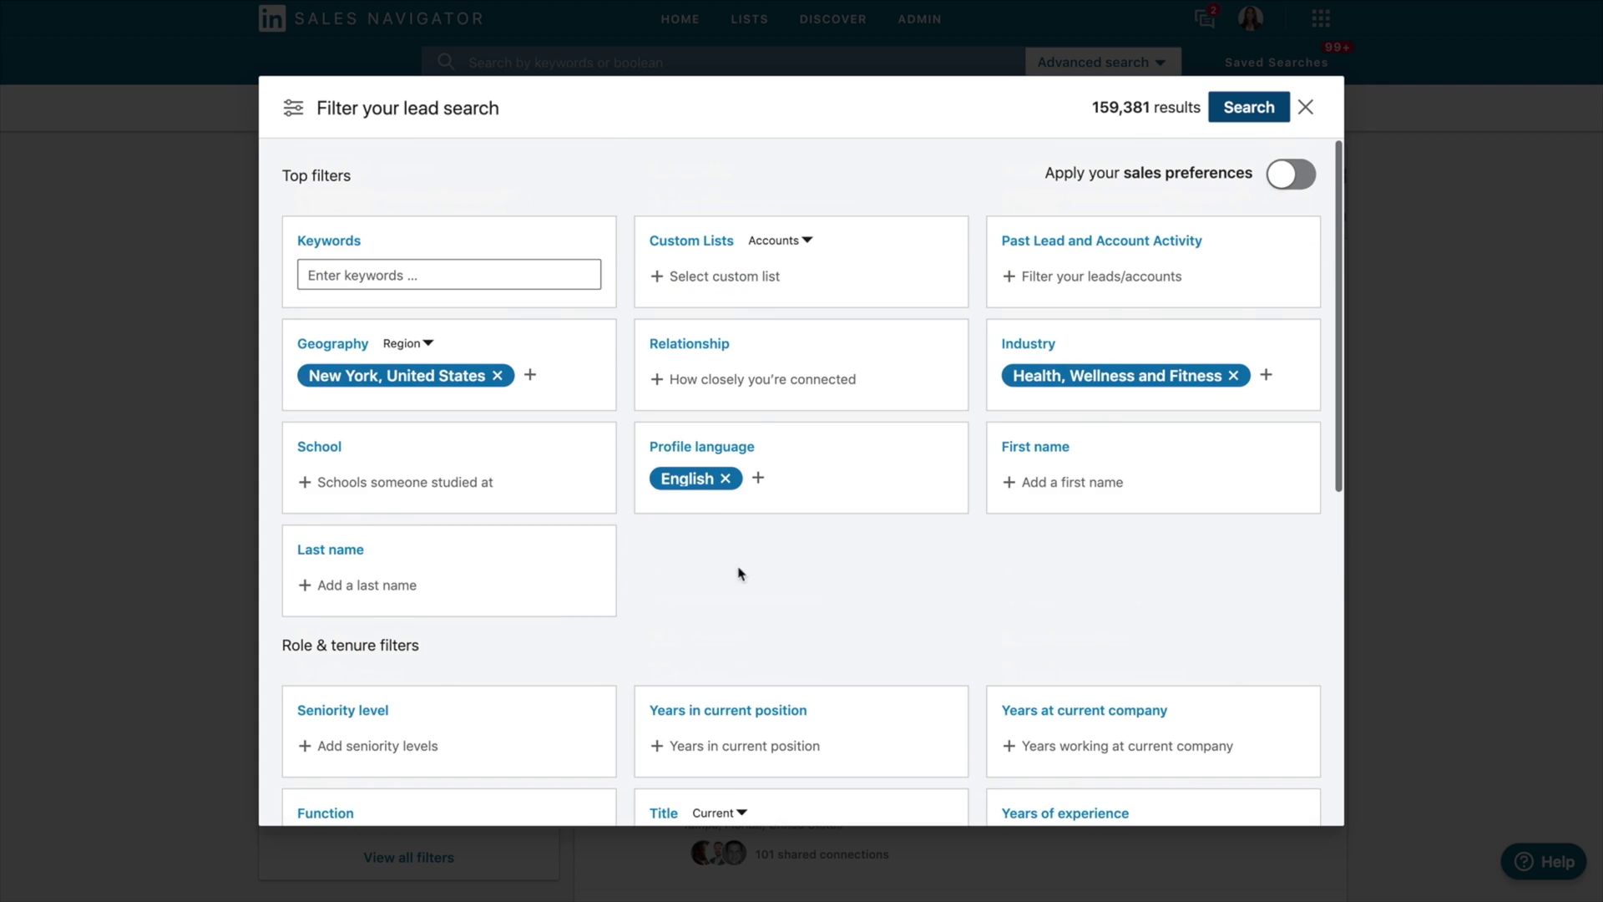
Add the keyword Gym and Owner seniority, narrowing results to 745
{"action": "left_click", "coordinate": [484, 275]}
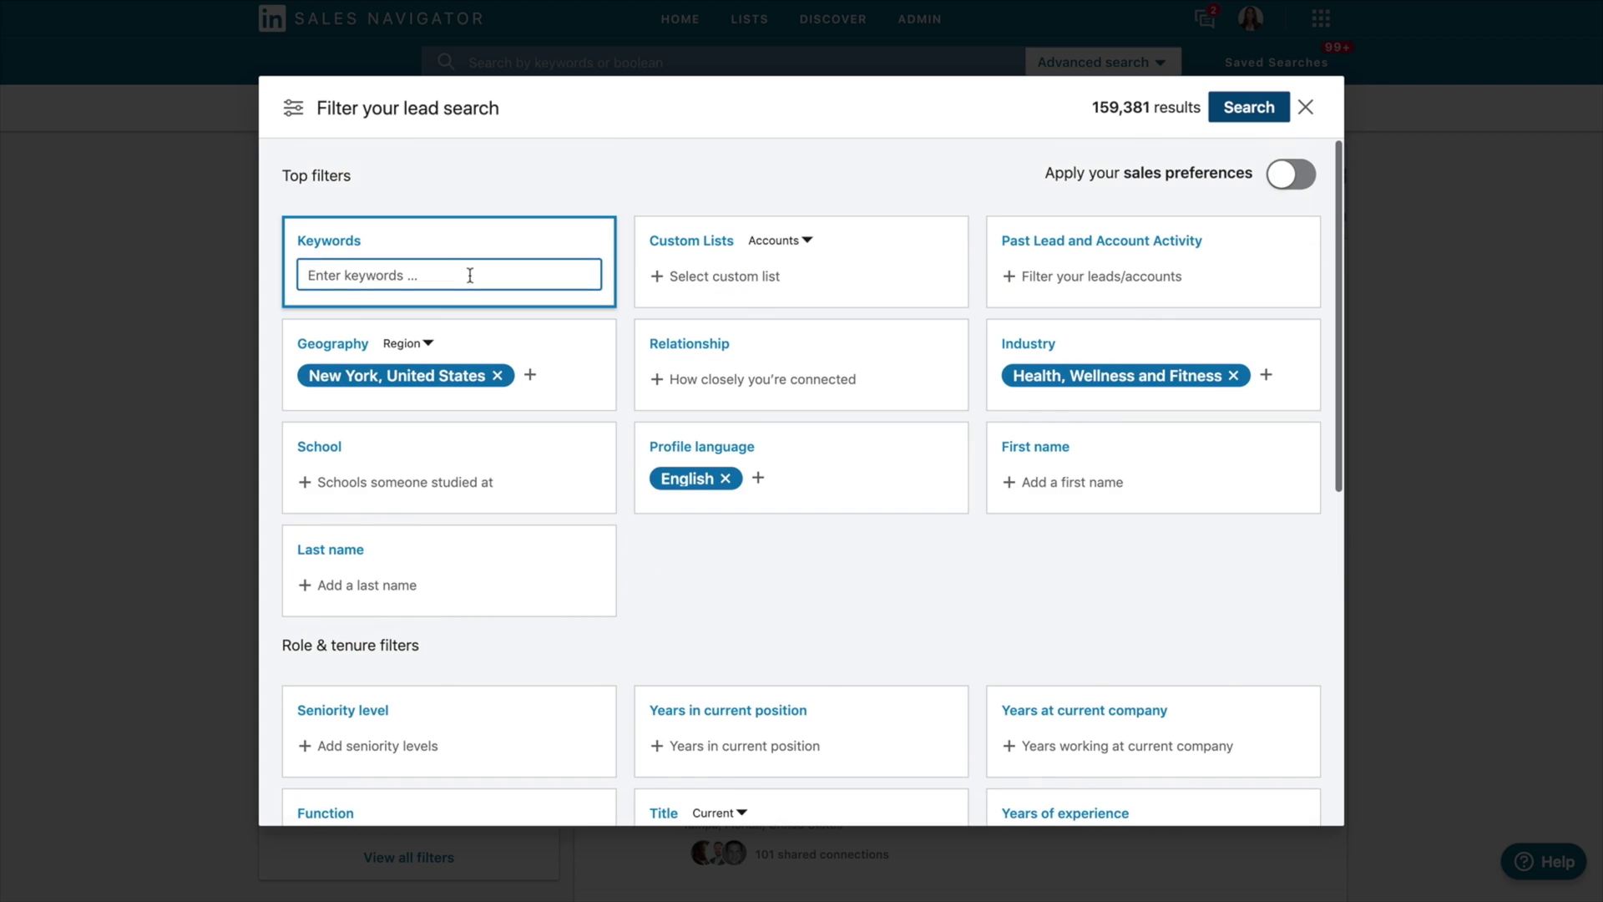
{"action": "type", "text": "Gym"}
{"action": "key", "text": "Return"}
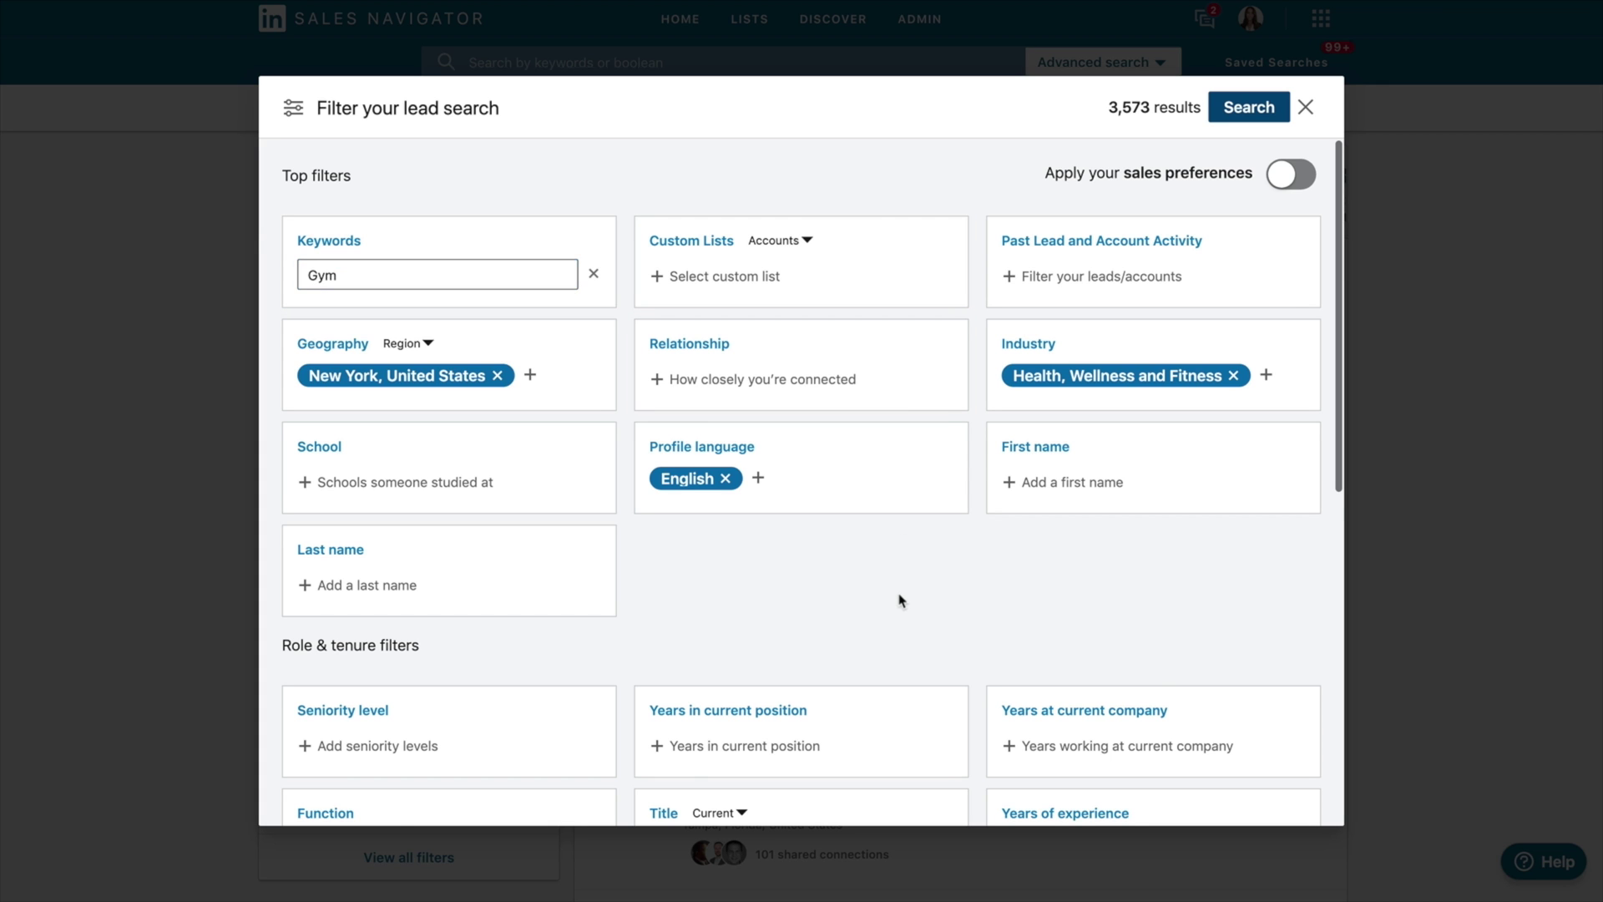
{"action": "scroll", "coordinate": [900, 600], "scroll_direction": "down", "scroll_amount": 4}
{"action": "left_click", "coordinate": [444, 399]}
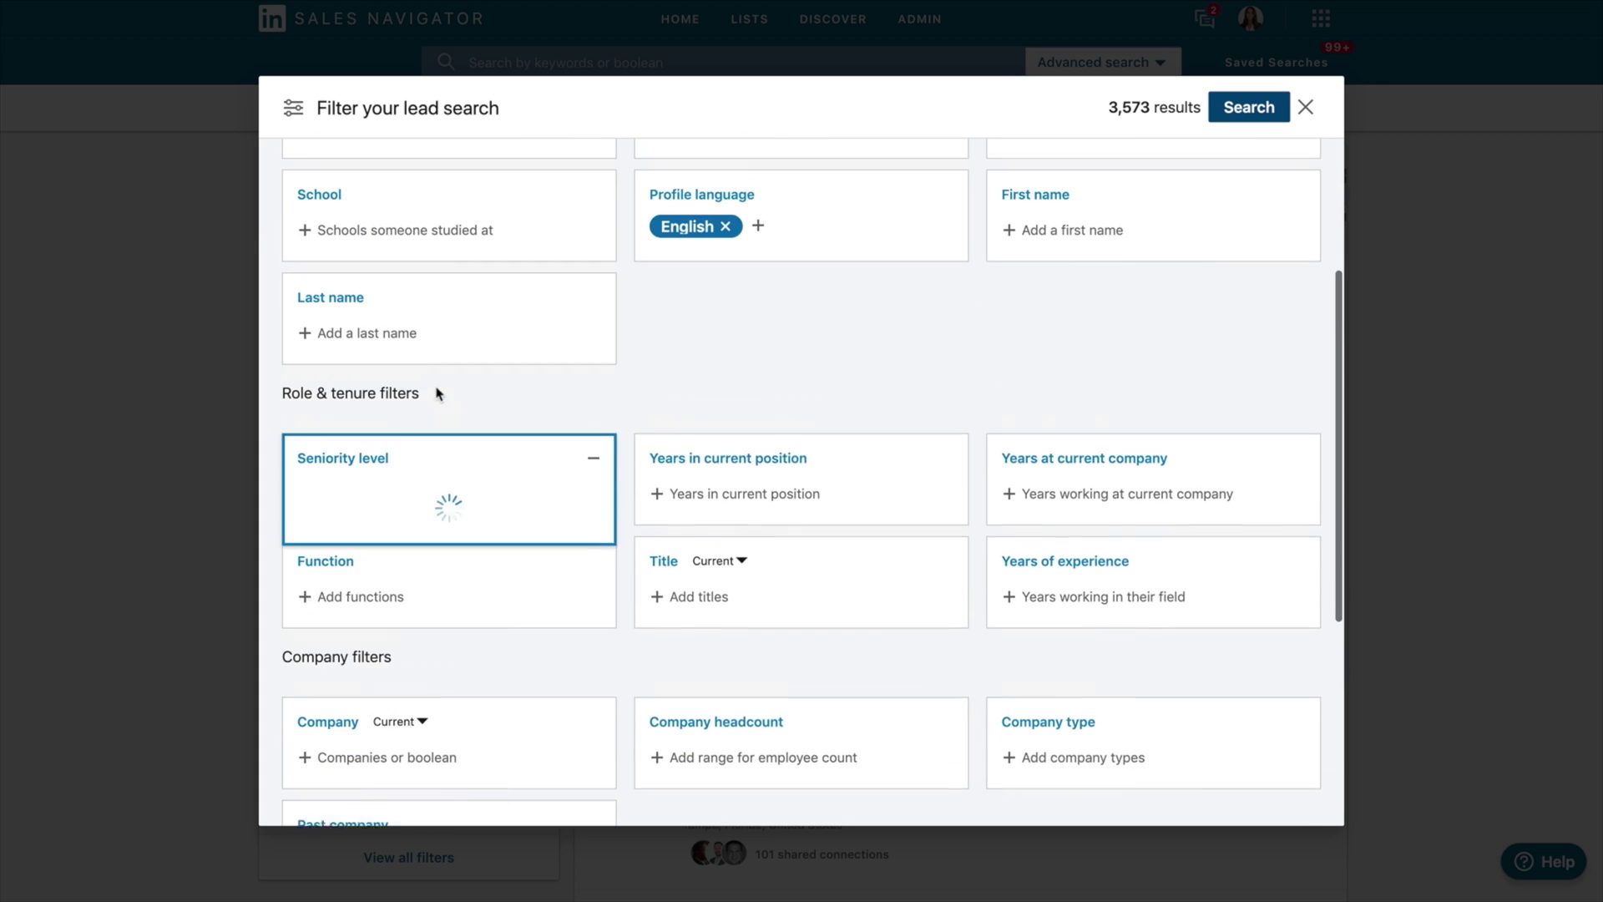
{"action": "left_click", "coordinate": [412, 489]}
{"action": "left_click", "coordinate": [924, 325]}
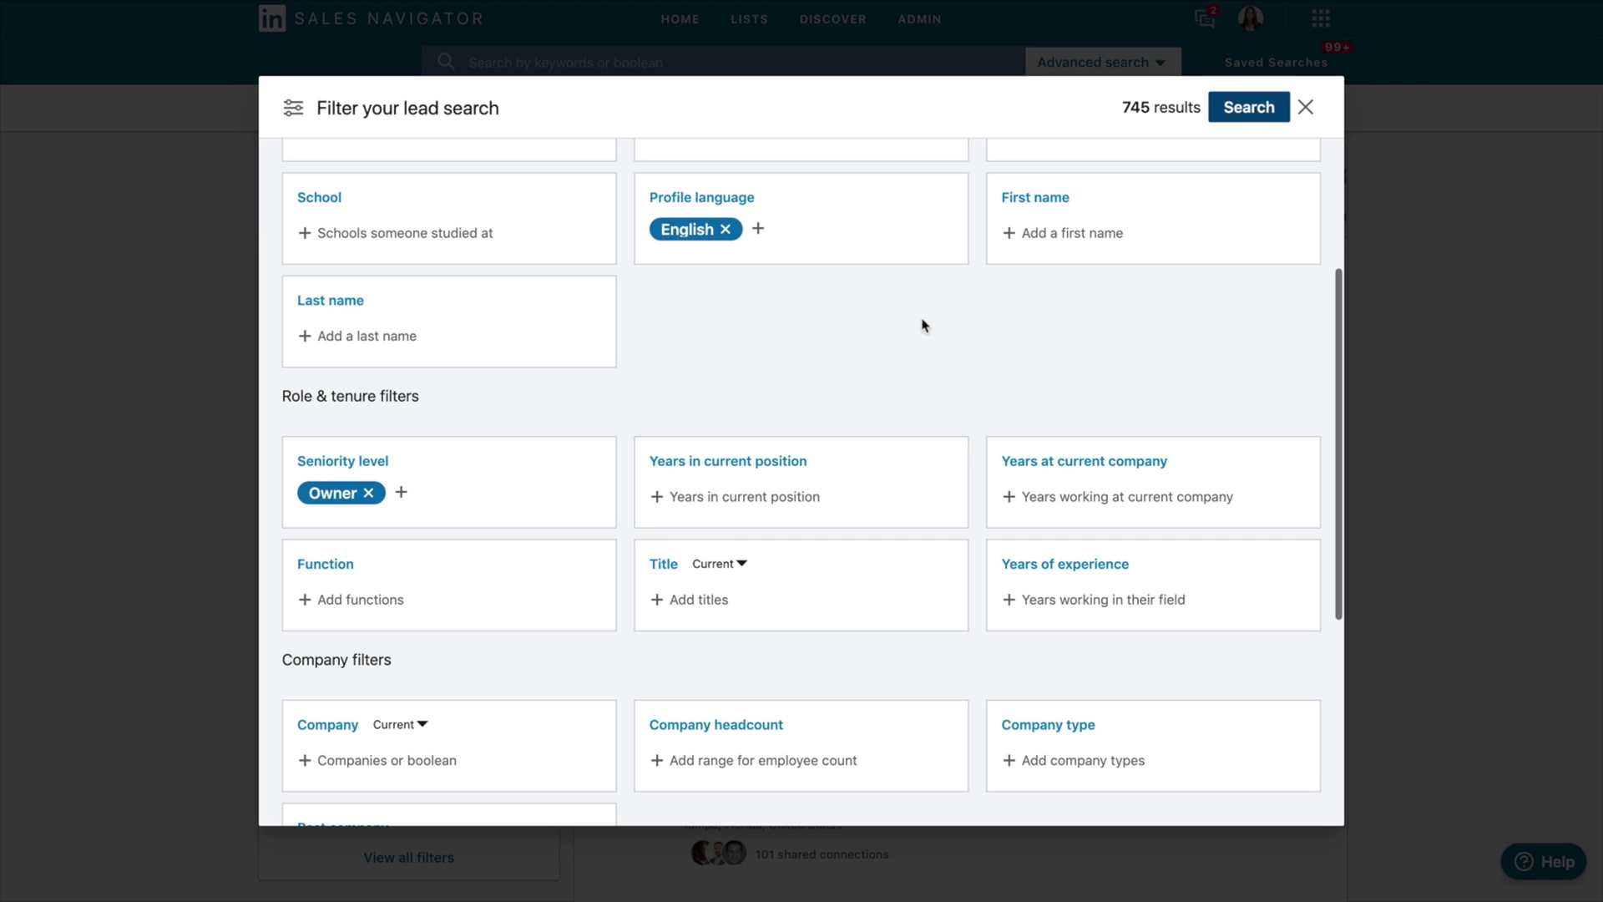
{"action": "scroll", "coordinate": [923, 325], "scroll_direction": "up", "scroll_amount": 3}
{"action": "left_click_drag", "start_coordinate": [1121, 105], "coordinate": [1198, 107]}
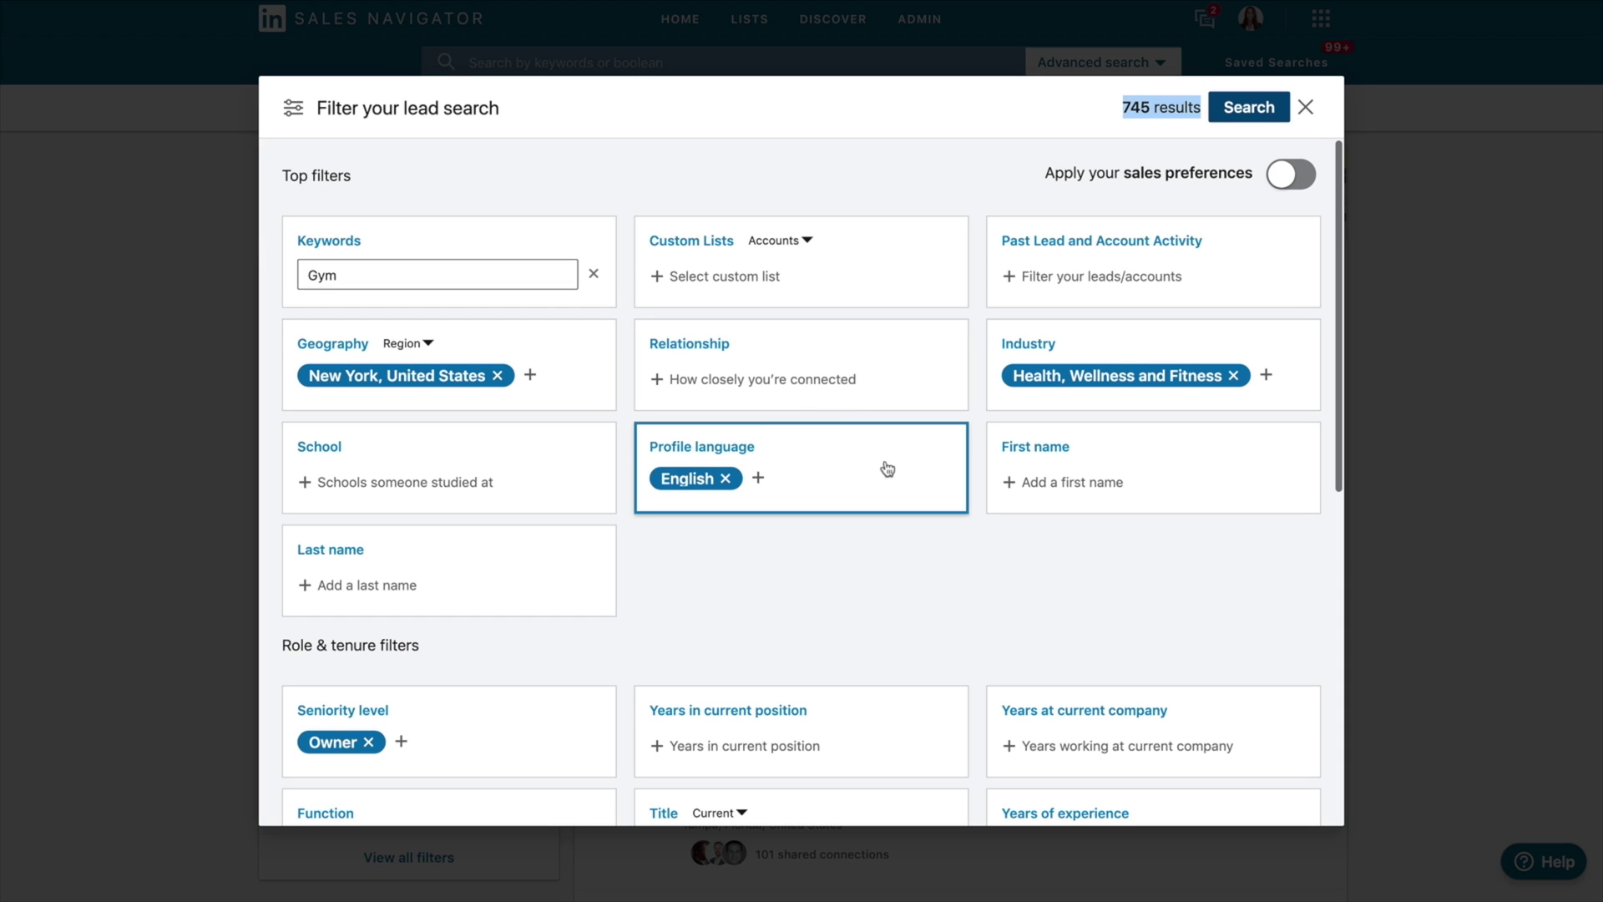
Limit company headcount to 11-50 employees and run the search, showing 165 leads
{"action": "scroll", "coordinate": [1139, 372], "scroll_direction": "down", "scroll_amount": 2}
{"action": "scroll", "coordinate": [1139, 372], "scroll_direction": "down", "scroll_amount": 2}
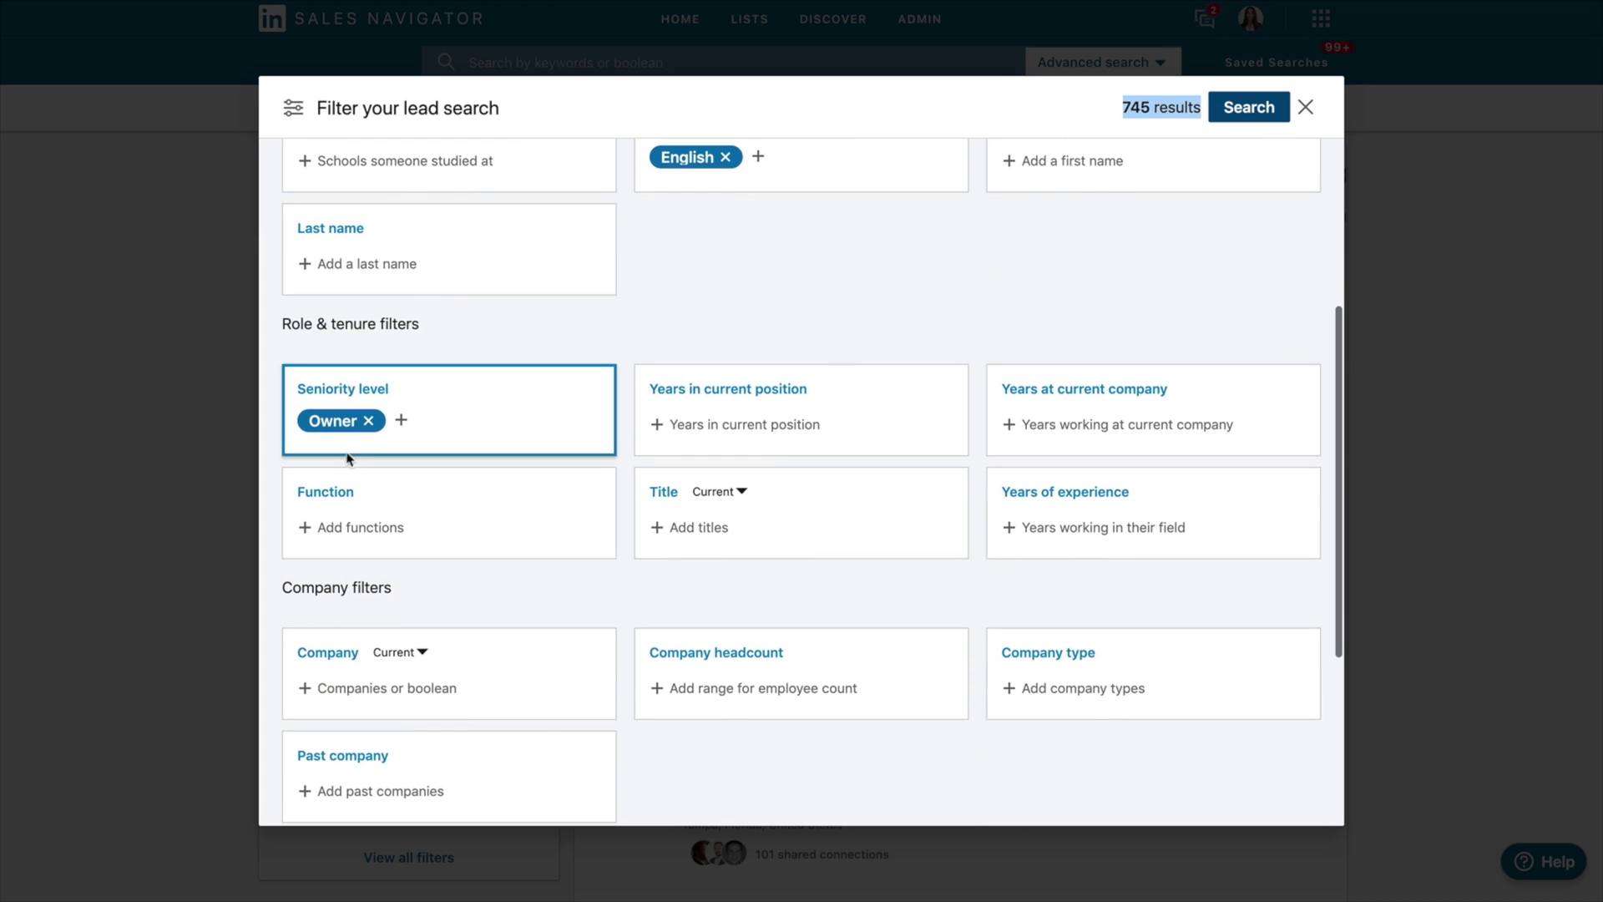
{"action": "left_click", "coordinate": [405, 419]}
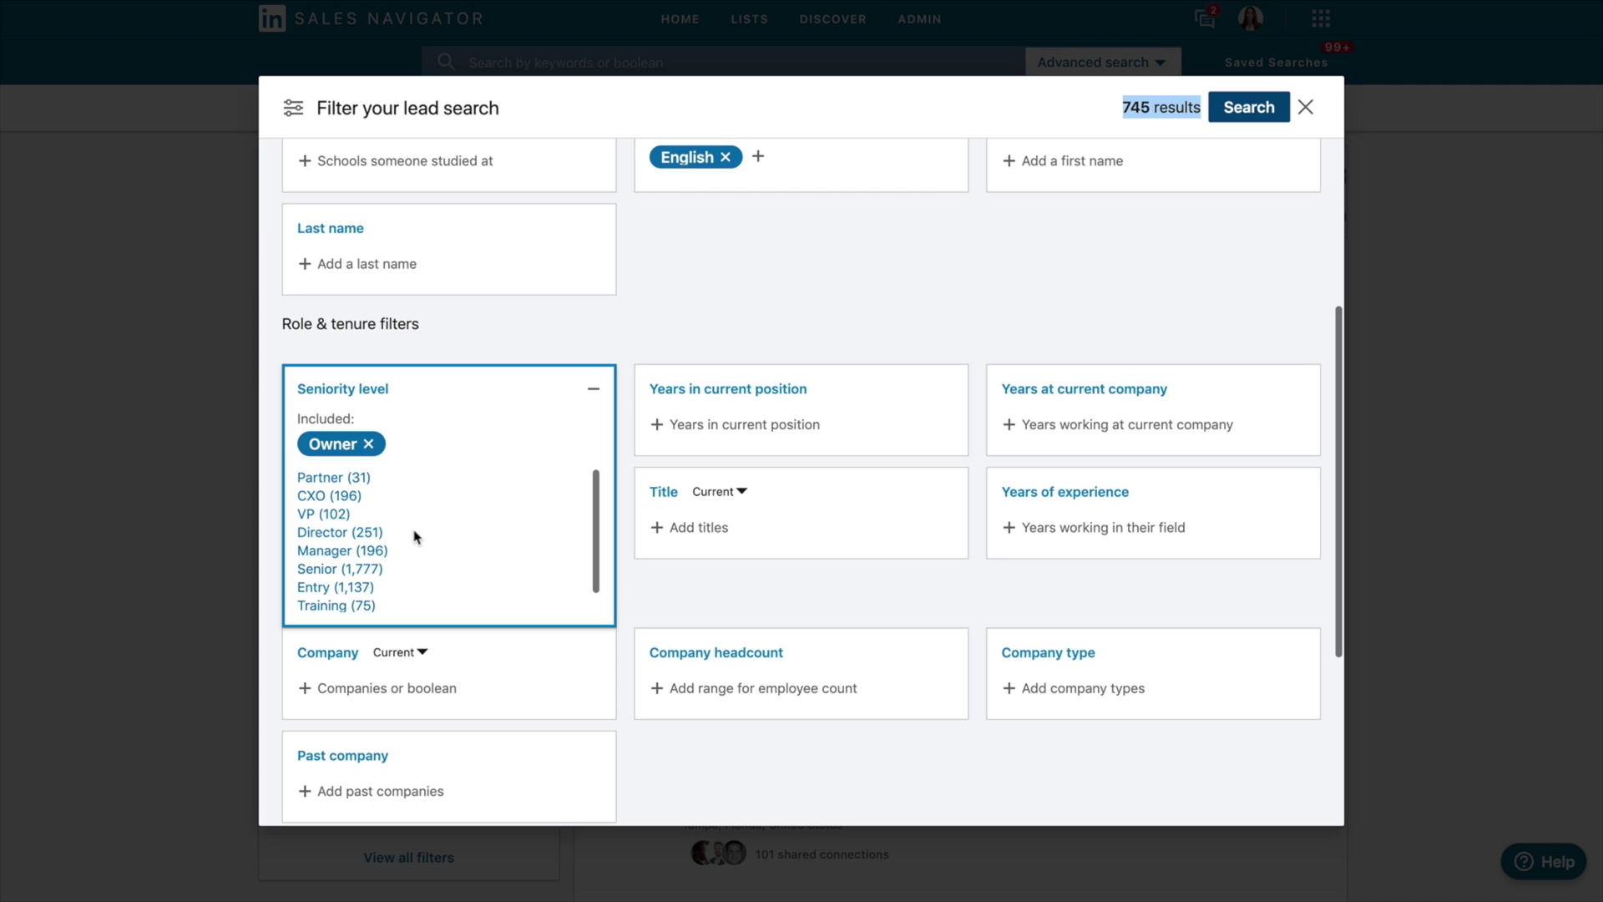
{"action": "left_click", "coordinate": [747, 601]}
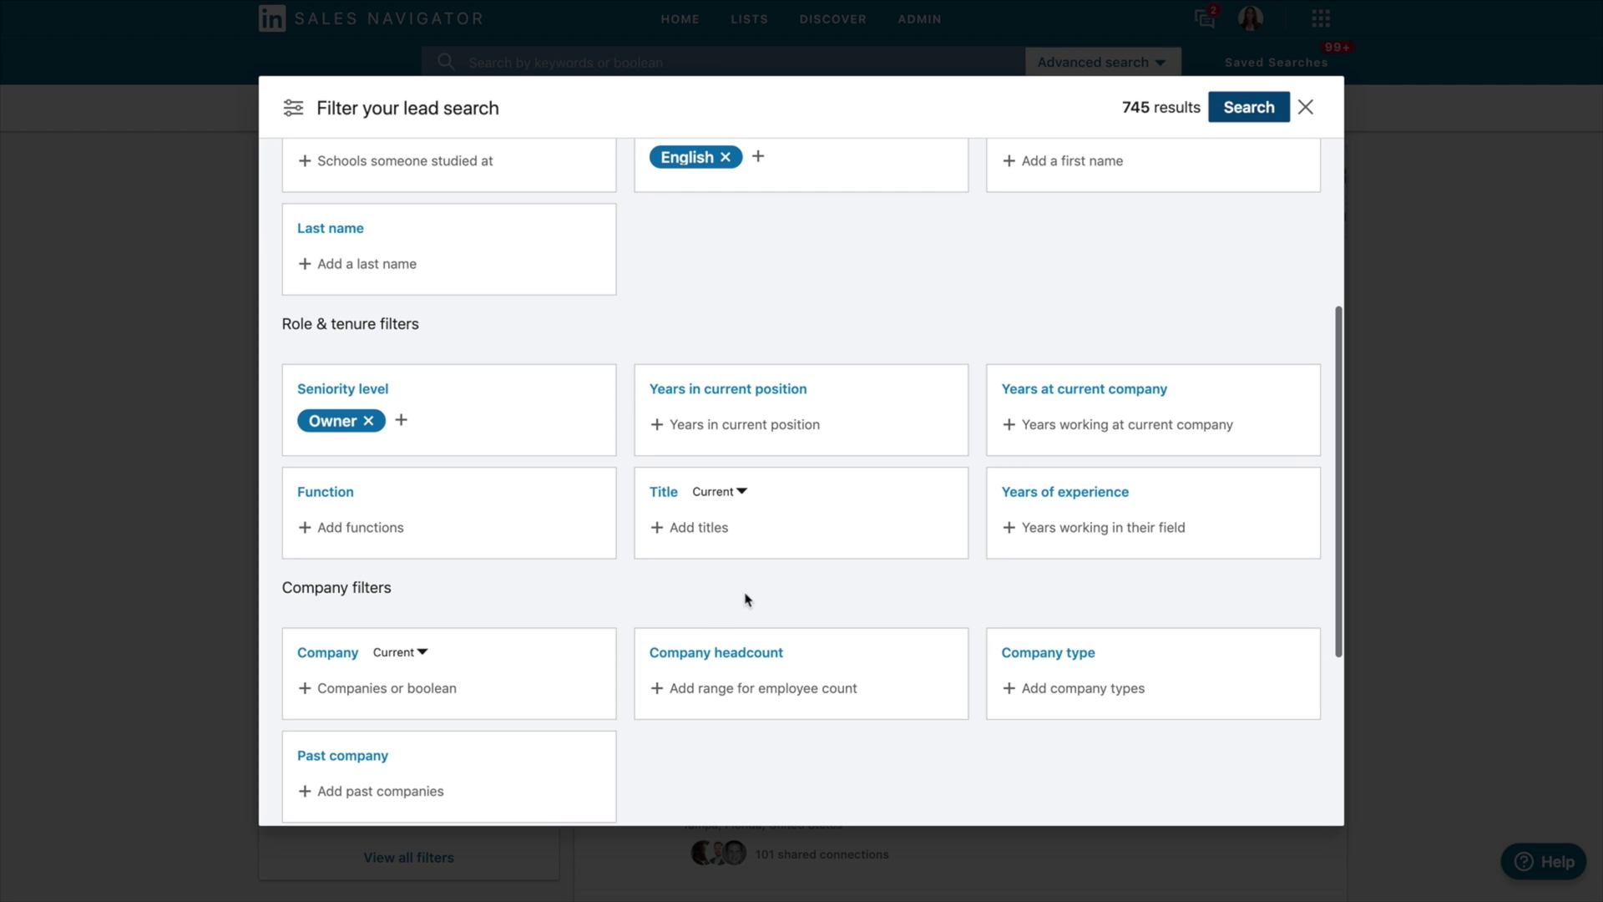
{"action": "left_click", "coordinate": [692, 530]}
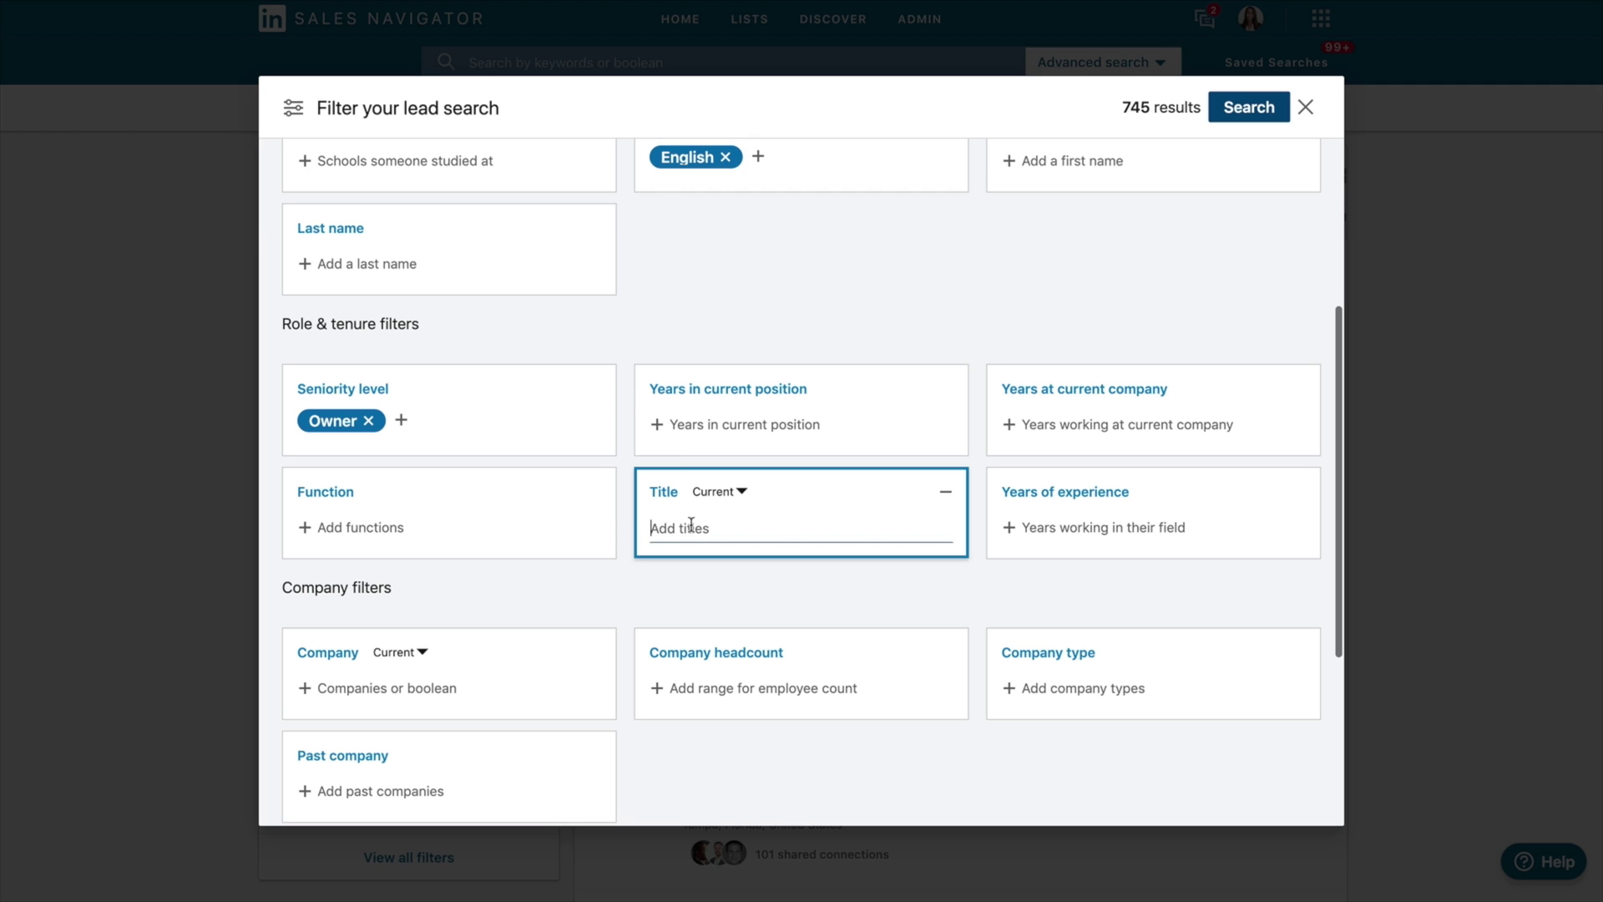
{"action": "left_click", "coordinate": [765, 689]}
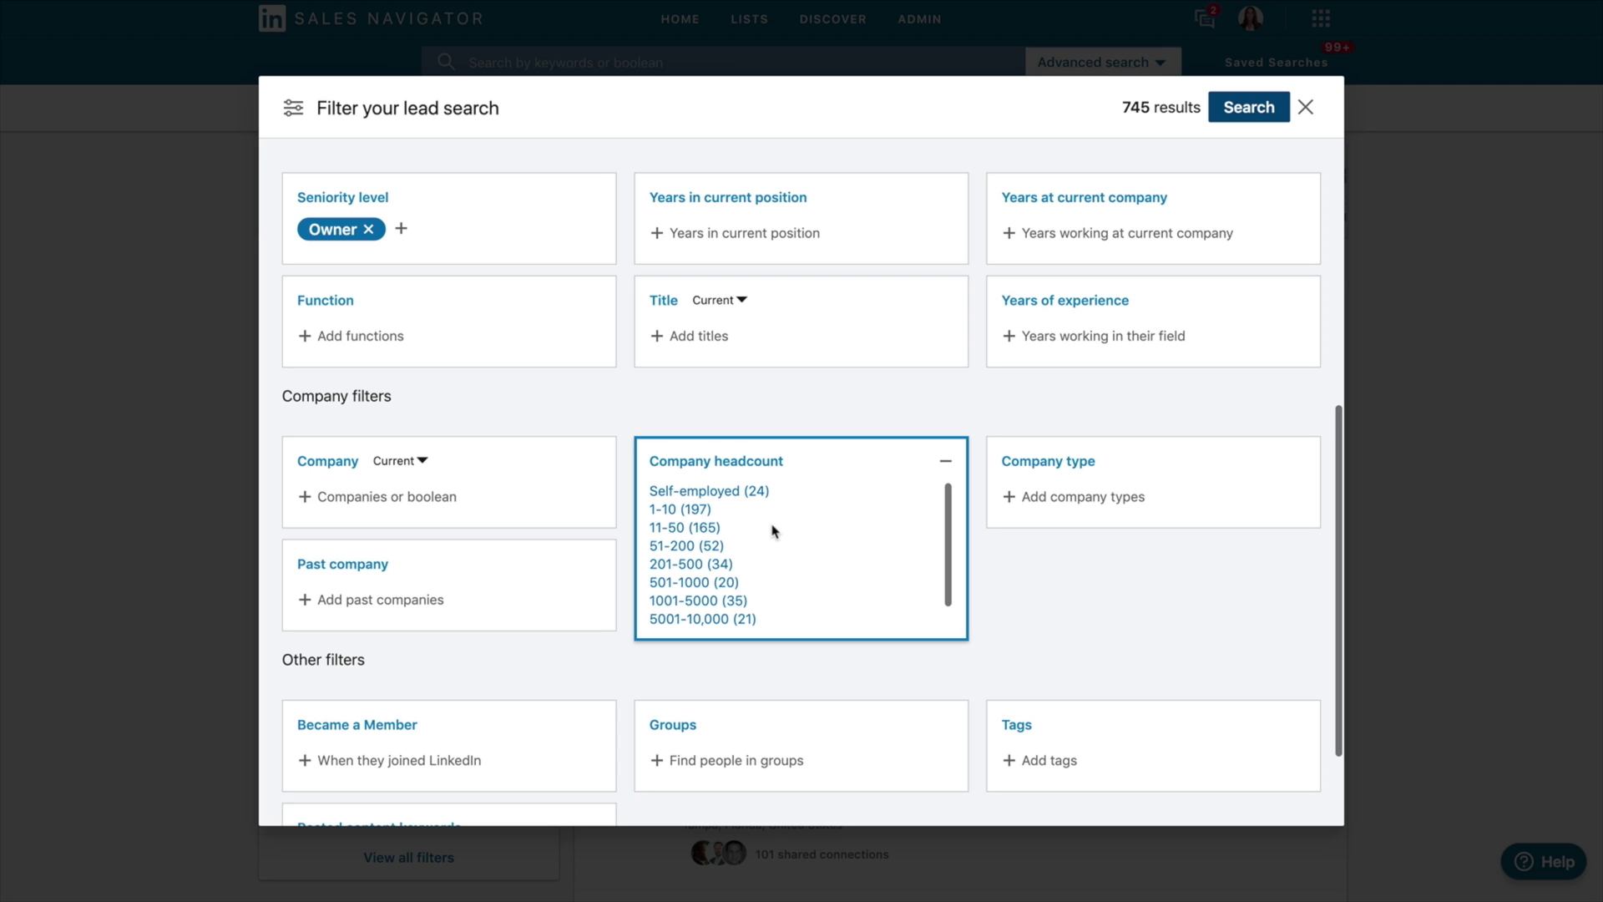
{"action": "left_click", "coordinate": [702, 528]}
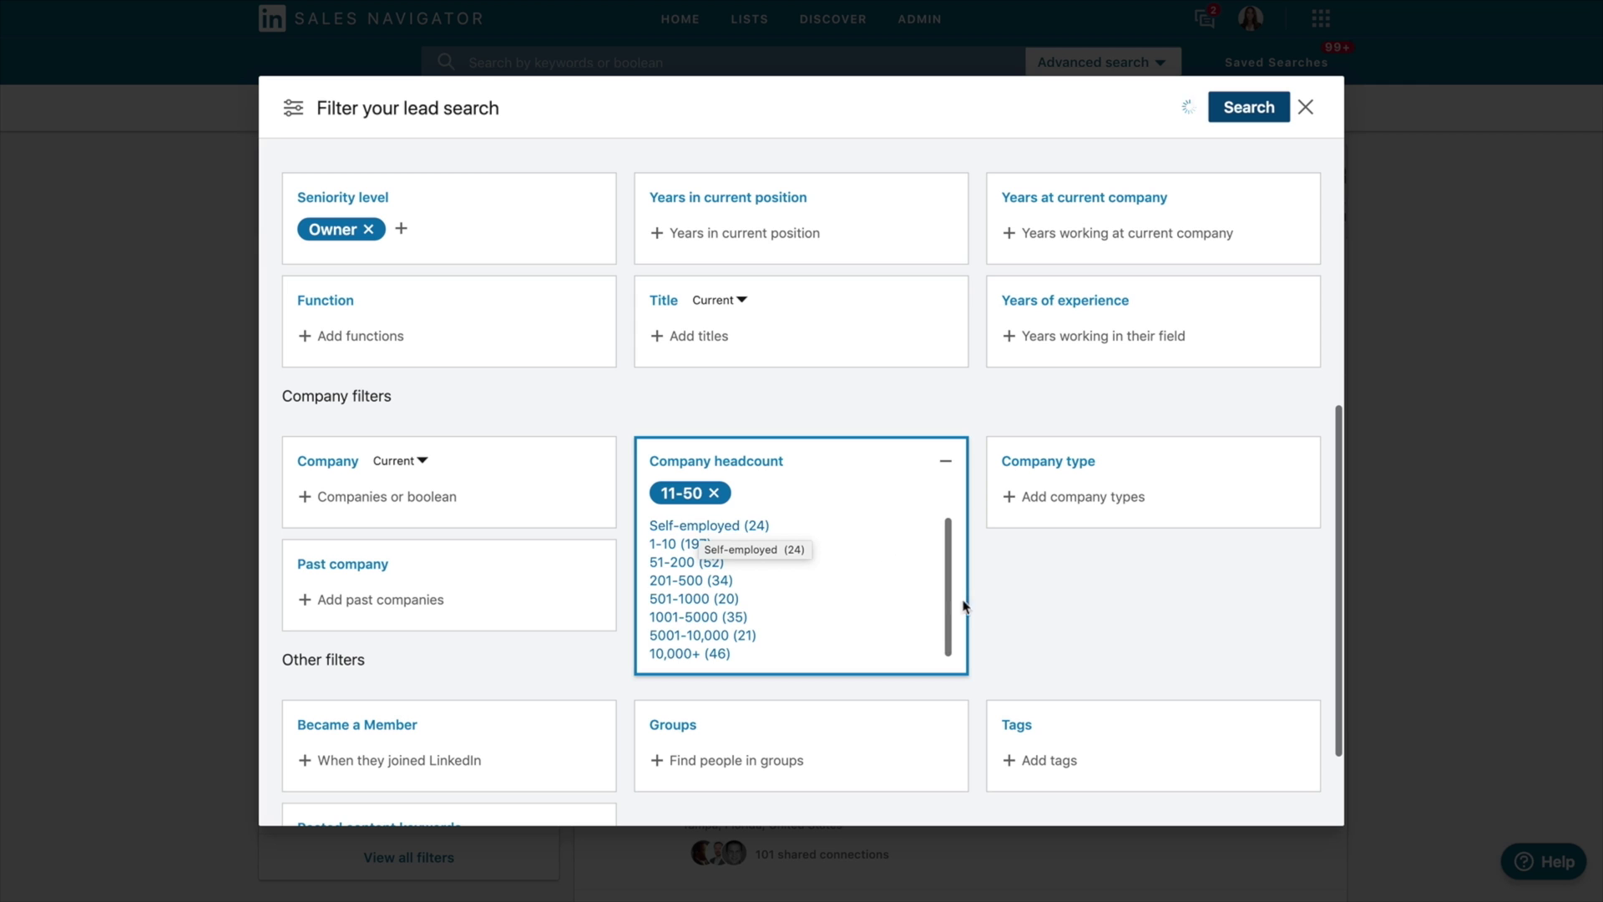
{"action": "scroll", "coordinate": [1032, 603], "scroll_direction": "up", "scroll_amount": 6}
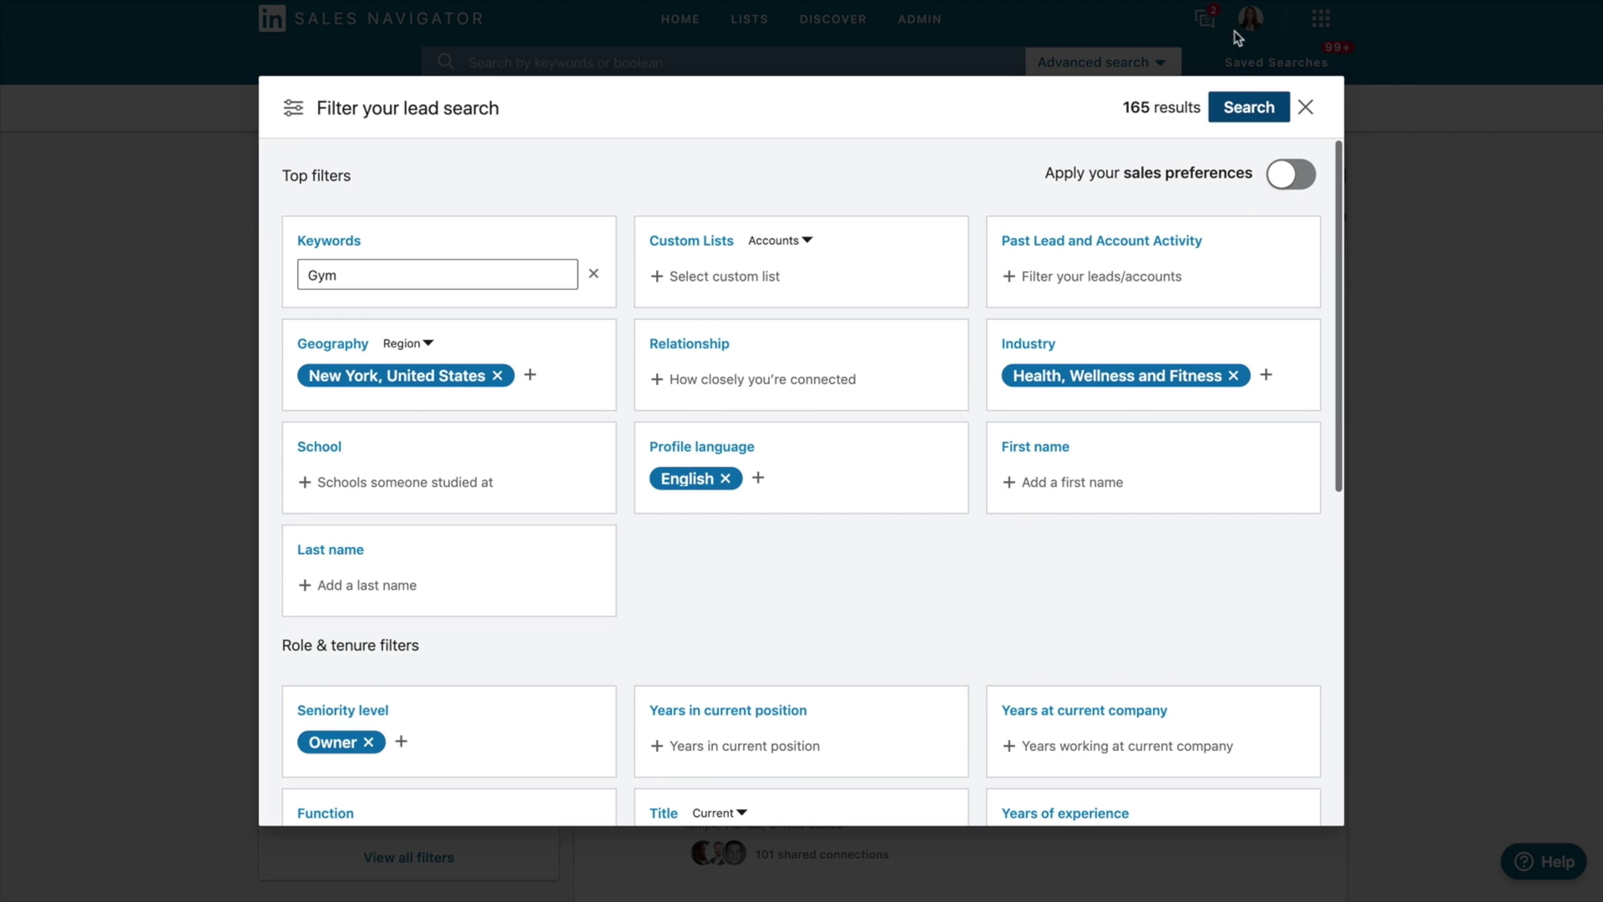
{"action": "left_click", "coordinate": [1247, 107]}
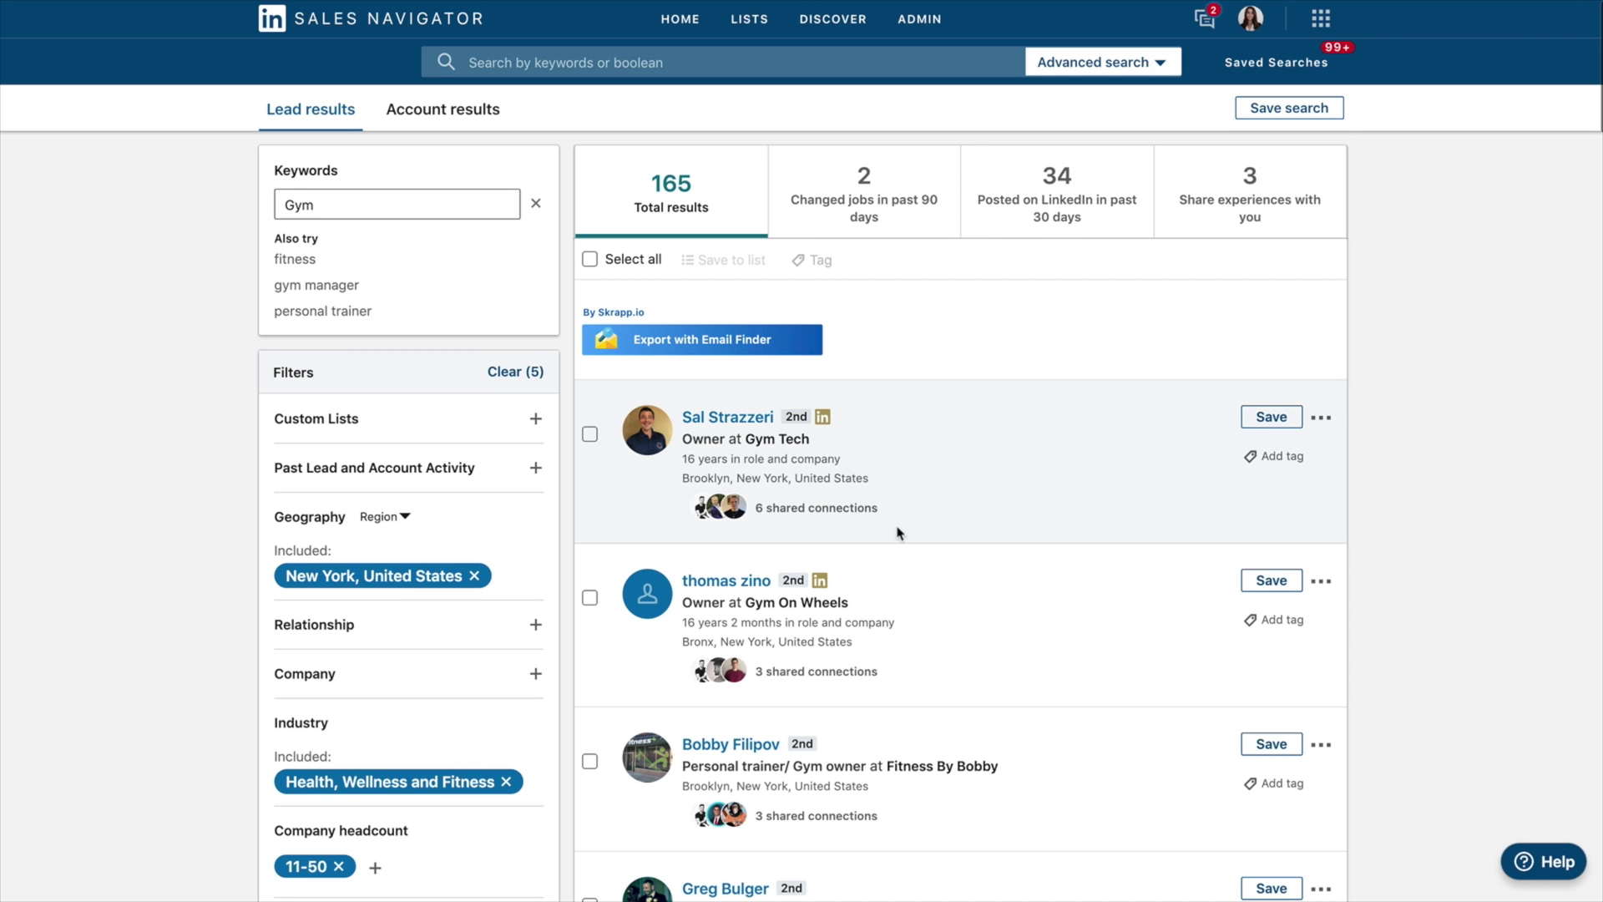
{"action": "scroll", "coordinate": [897, 532], "scroll_direction": "down", "scroll_amount": 10}
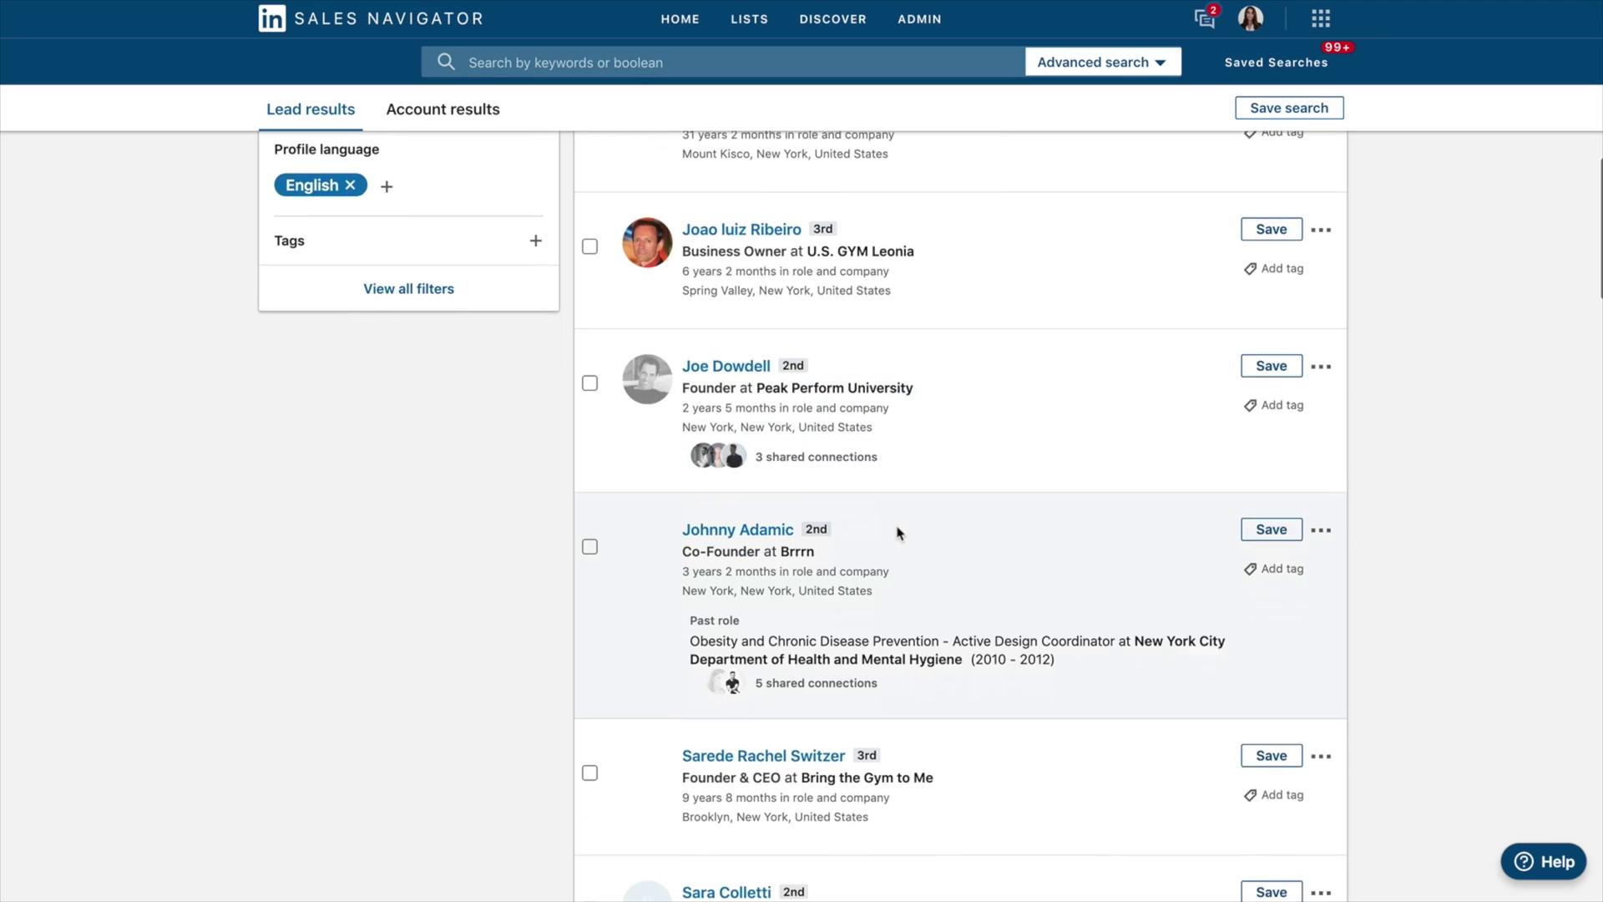
{"action": "scroll", "coordinate": [898, 533], "scroll_direction": "down", "scroll_amount": 2}
{"action": "scroll", "coordinate": [900, 526], "scroll_direction": "up", "scroll_amount": 12}
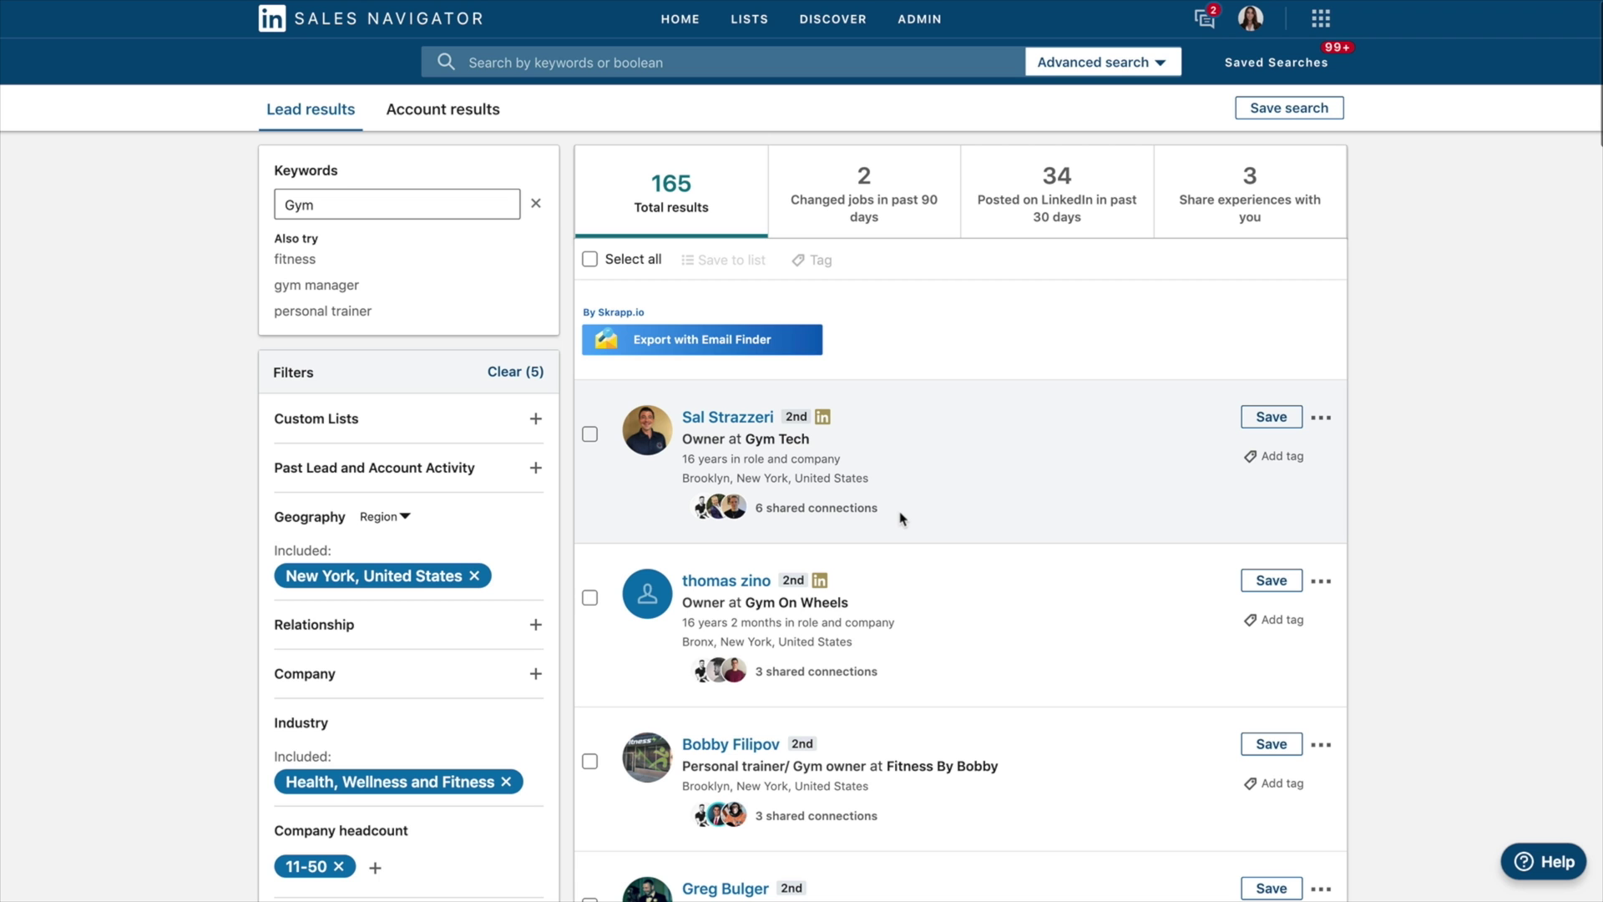
{"action": "scroll", "coordinate": [222, 533], "scroll_direction": "down", "scroll_amount": 5}
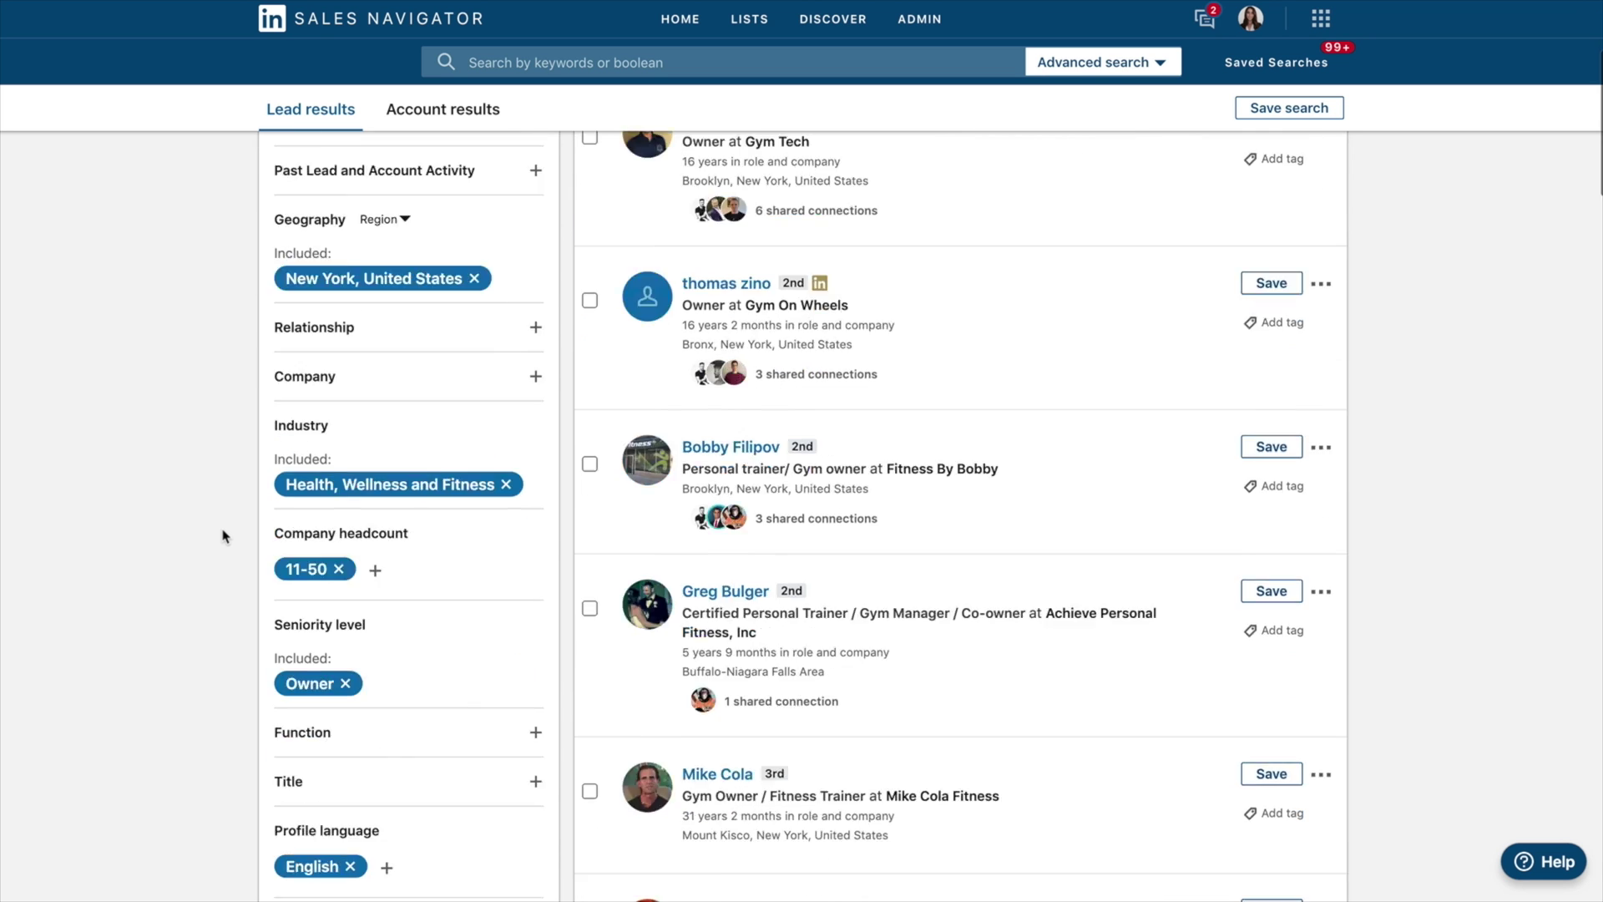
{"action": "scroll", "coordinate": [224, 536], "scroll_direction": "up", "scroll_amount": 6}
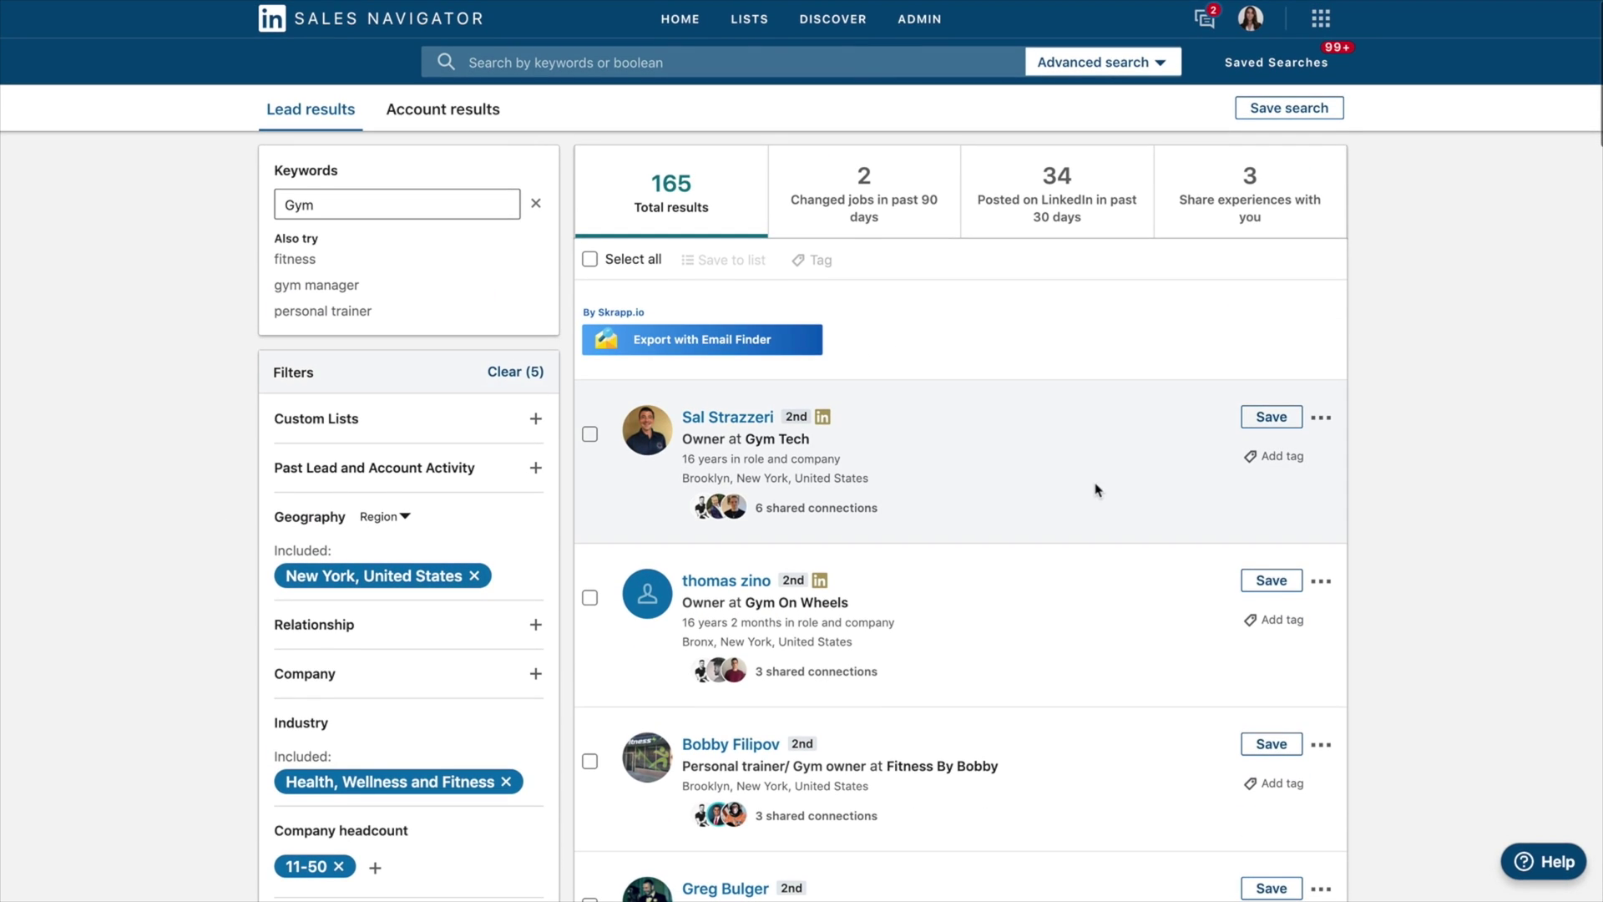
{"action": "scroll", "coordinate": [1099, 487], "scroll_direction": "down", "scroll_amount": 5}
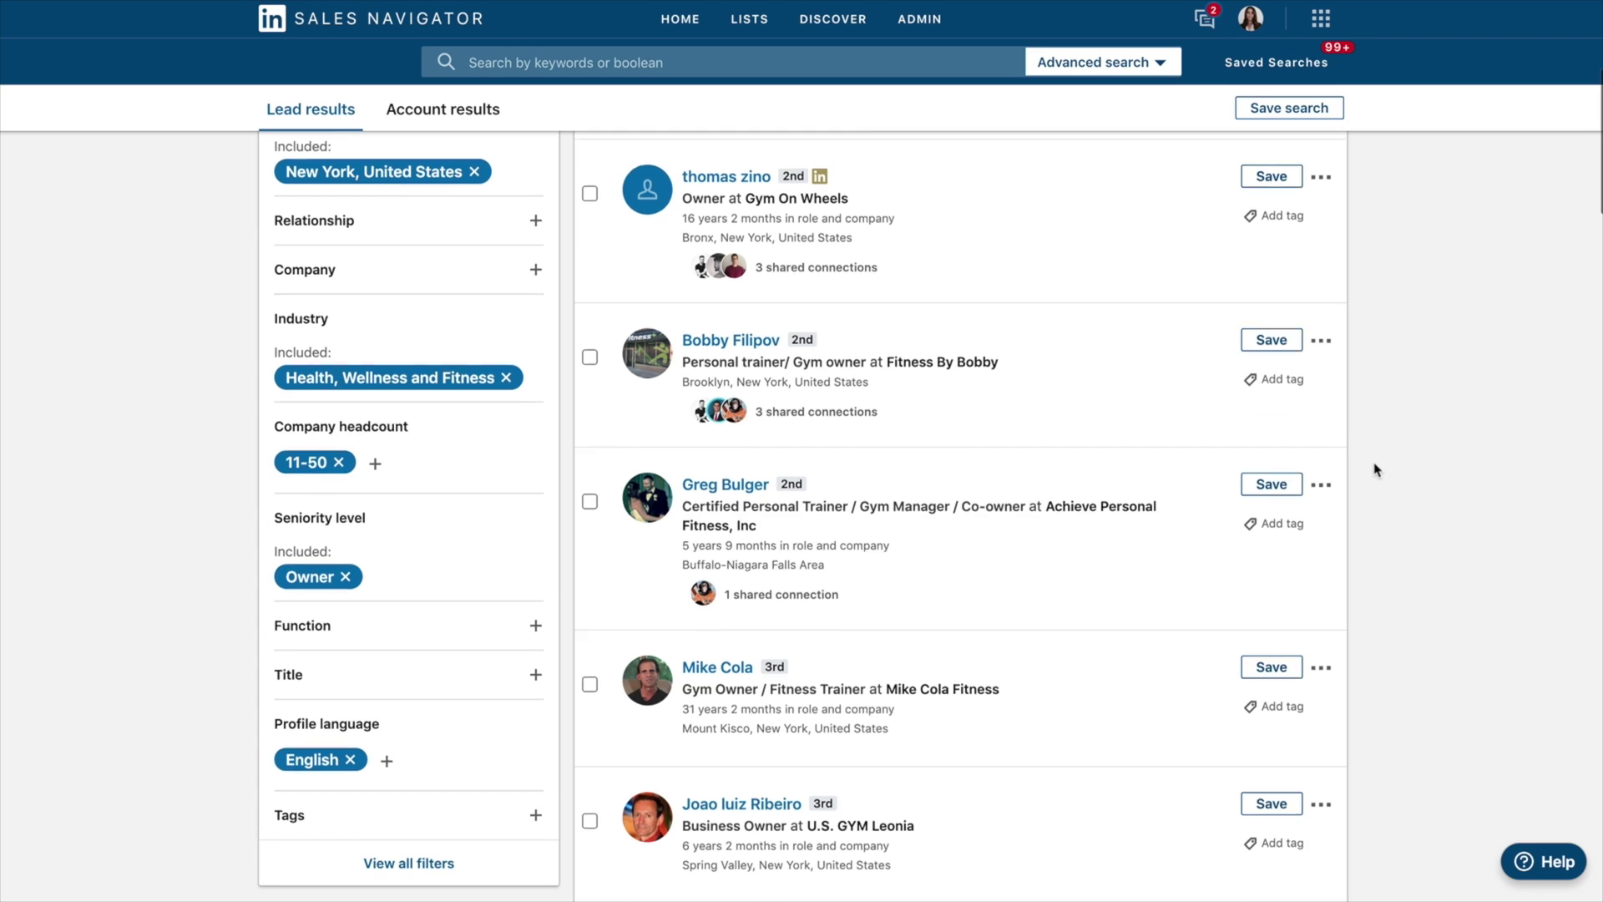
{"action": "scroll", "coordinate": [1374, 465], "scroll_direction": "up", "scroll_amount": 5}
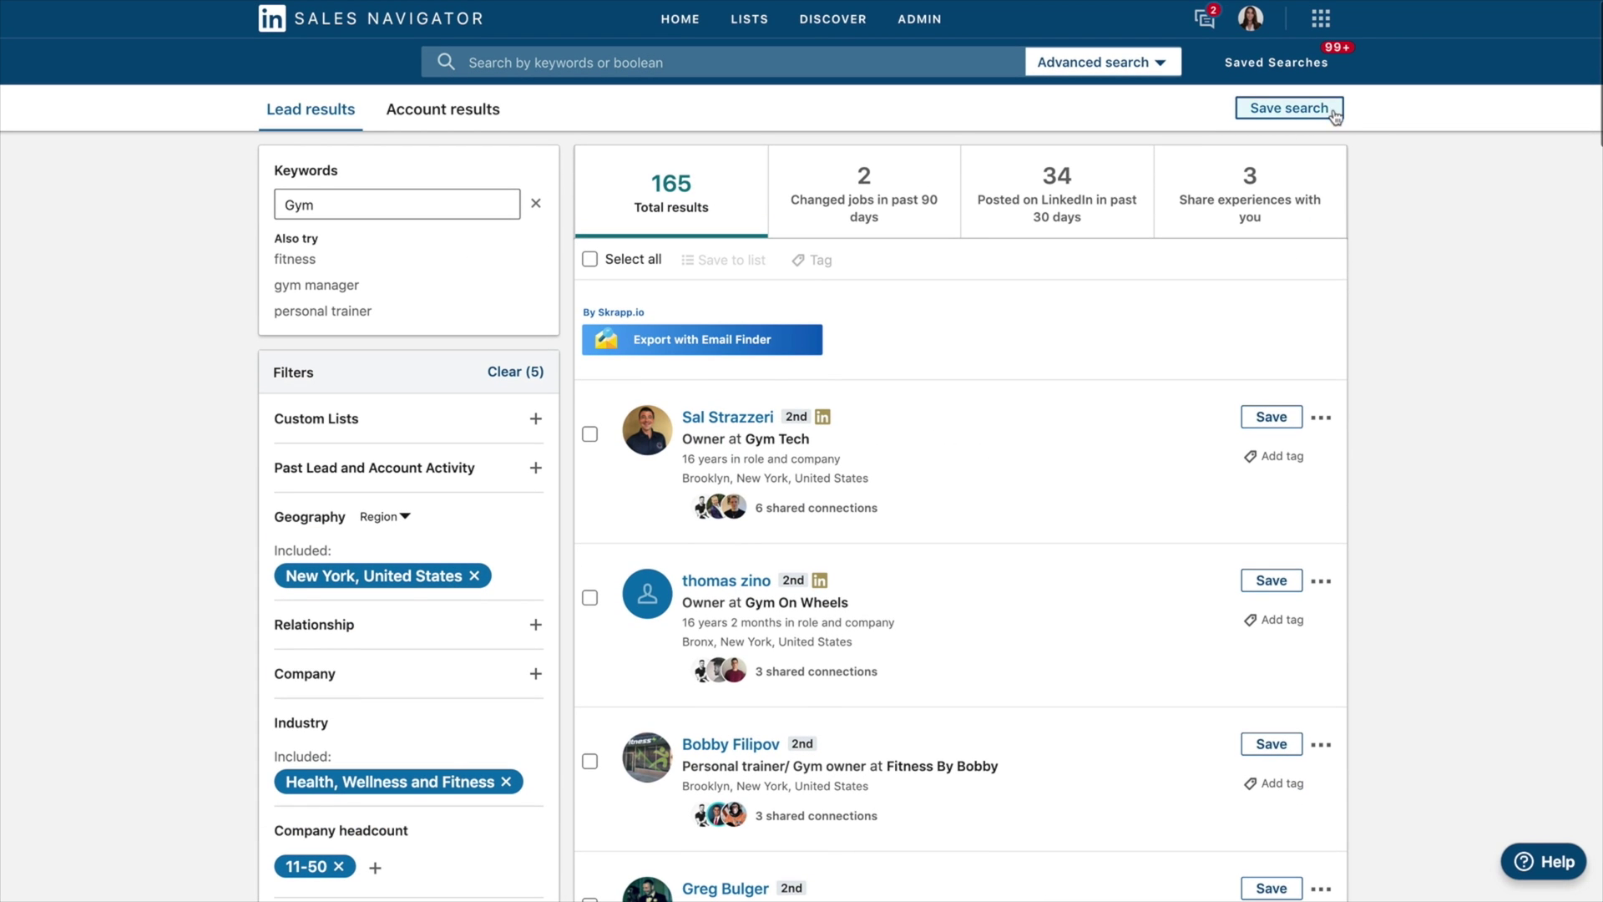
{"action": "left_click", "coordinate": [1271, 109]}
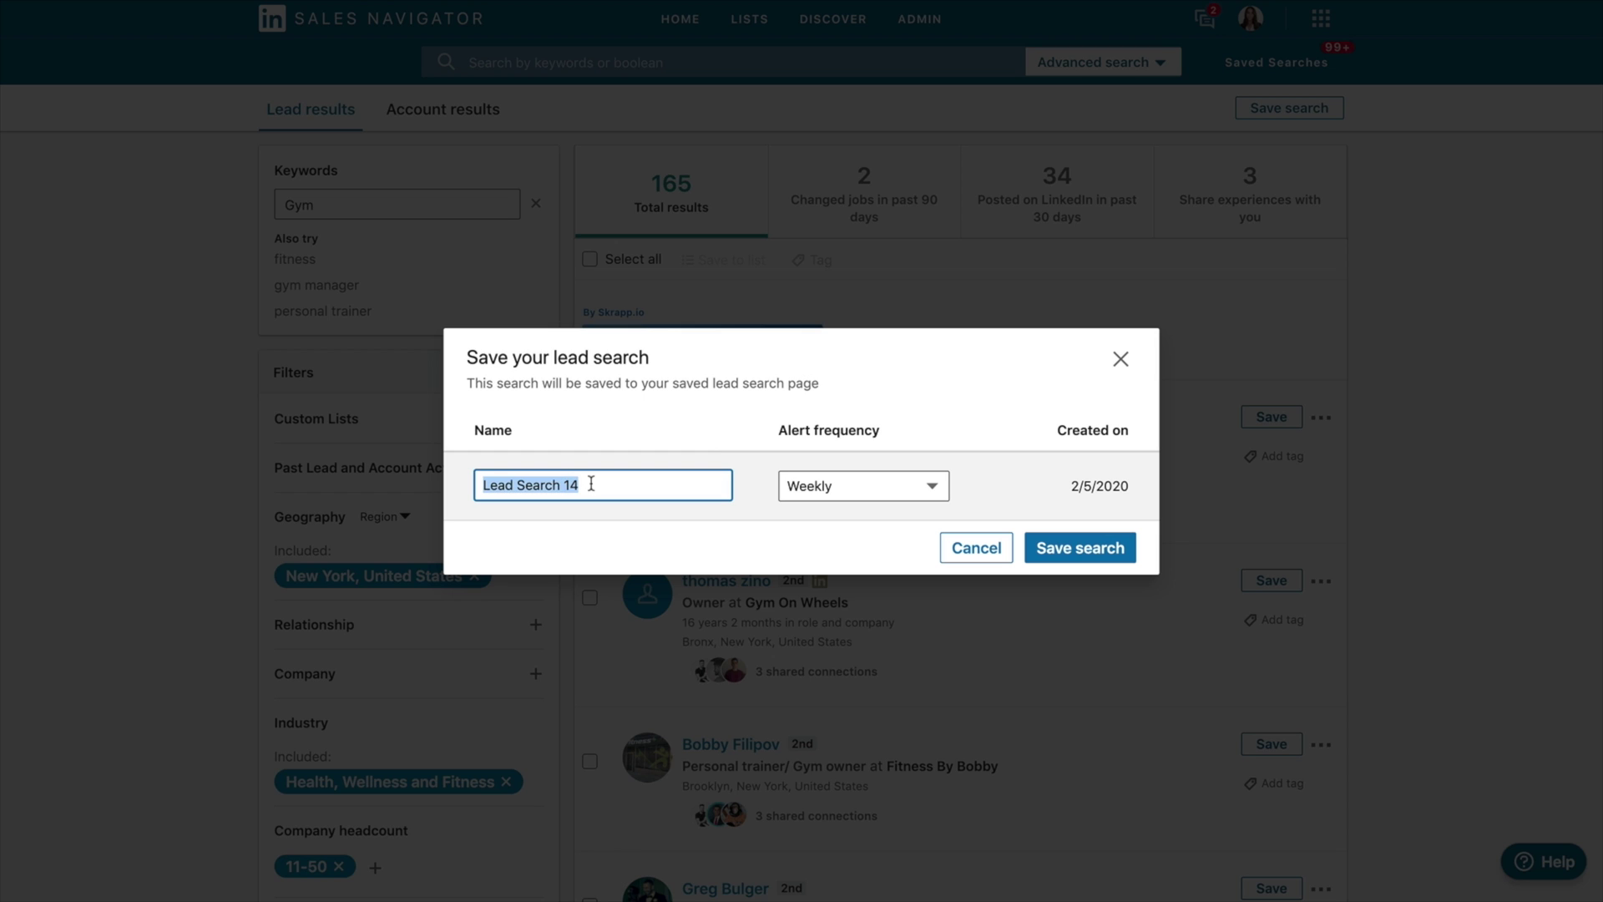
Name the search NY-HWF-11-15-Owner-Gym, keep Weekly alerts, and save it
{"action": "type", "text": "NY-HWF-11-1"}
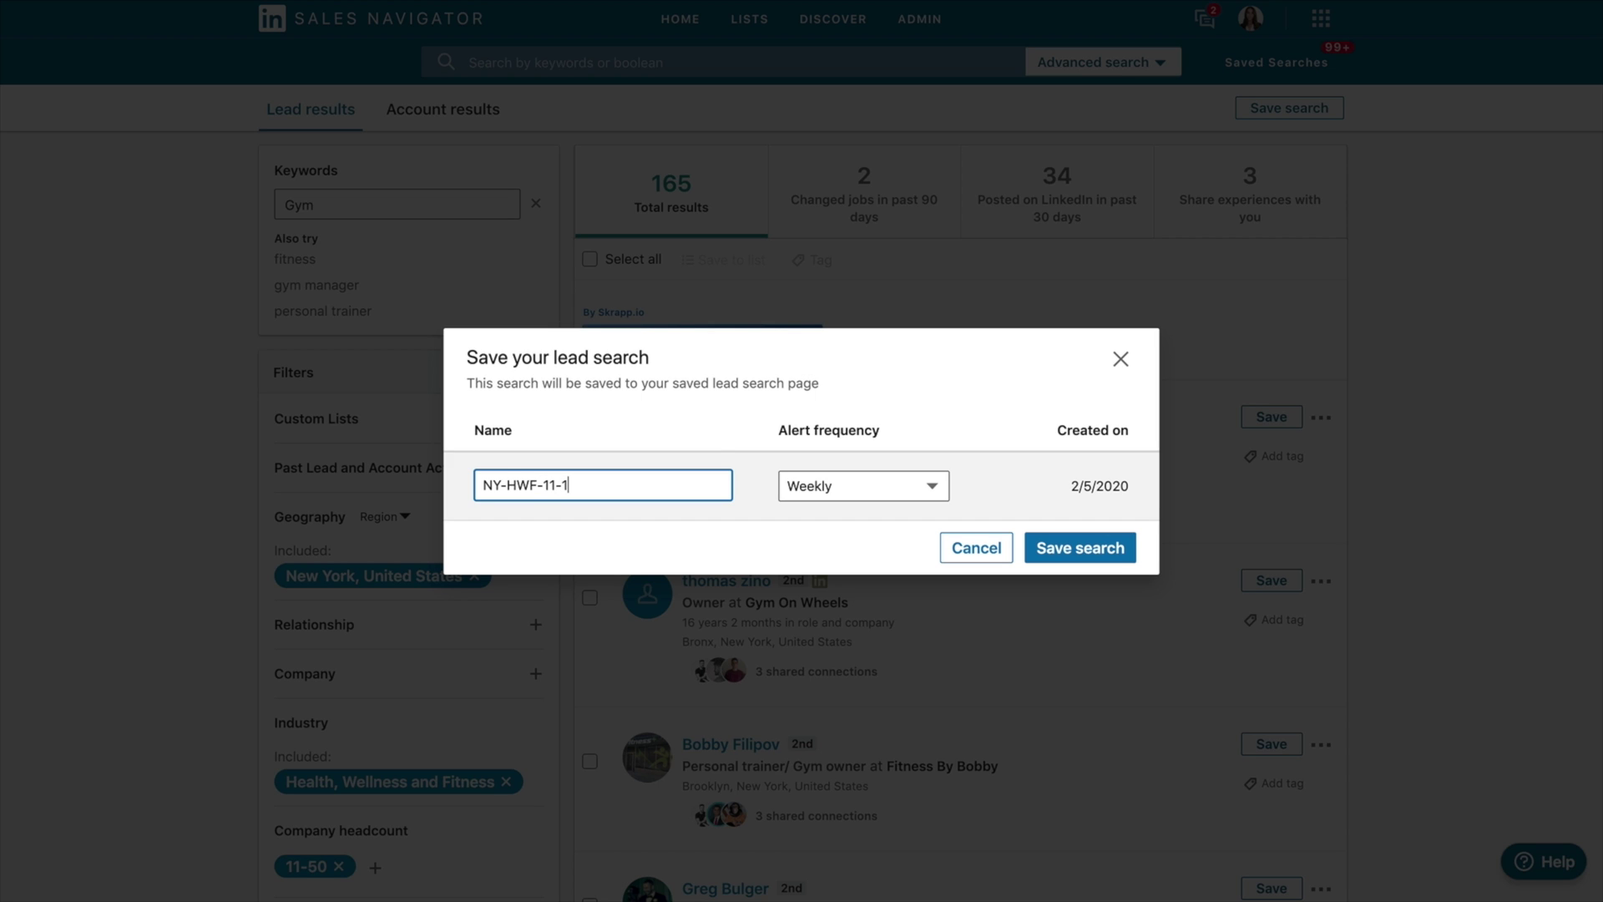
{"action": "type", "text": "5-Owner-Gym"}
{"action": "left_click", "coordinate": [833, 484]}
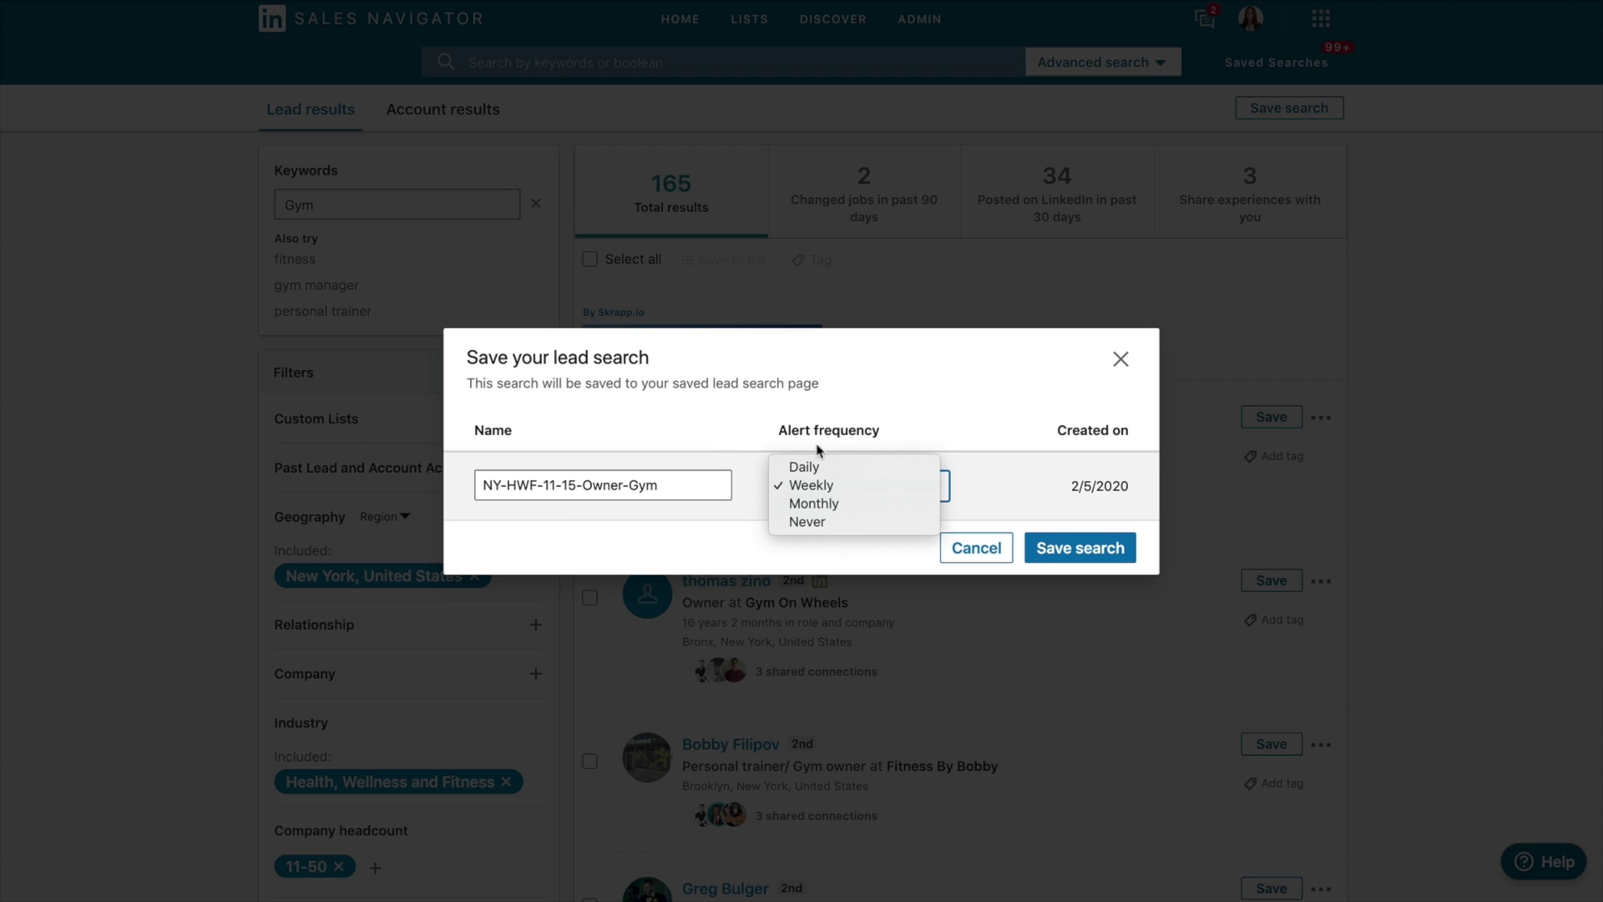
{"action": "left_click", "coordinate": [954, 425]}
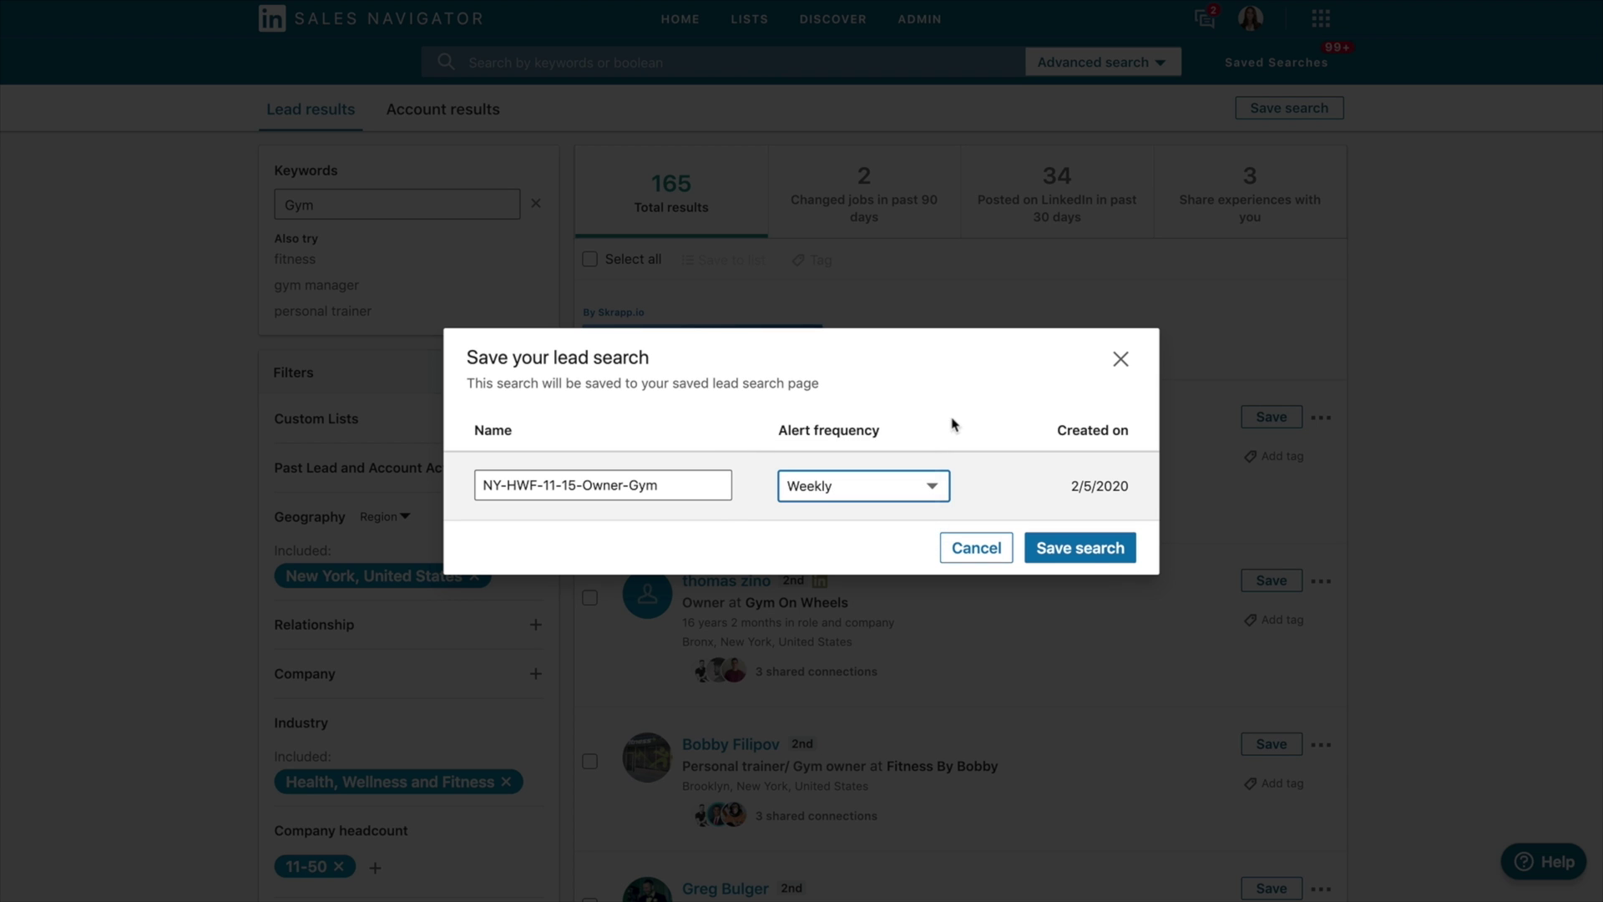
{"action": "left_click", "coordinate": [1105, 549]}
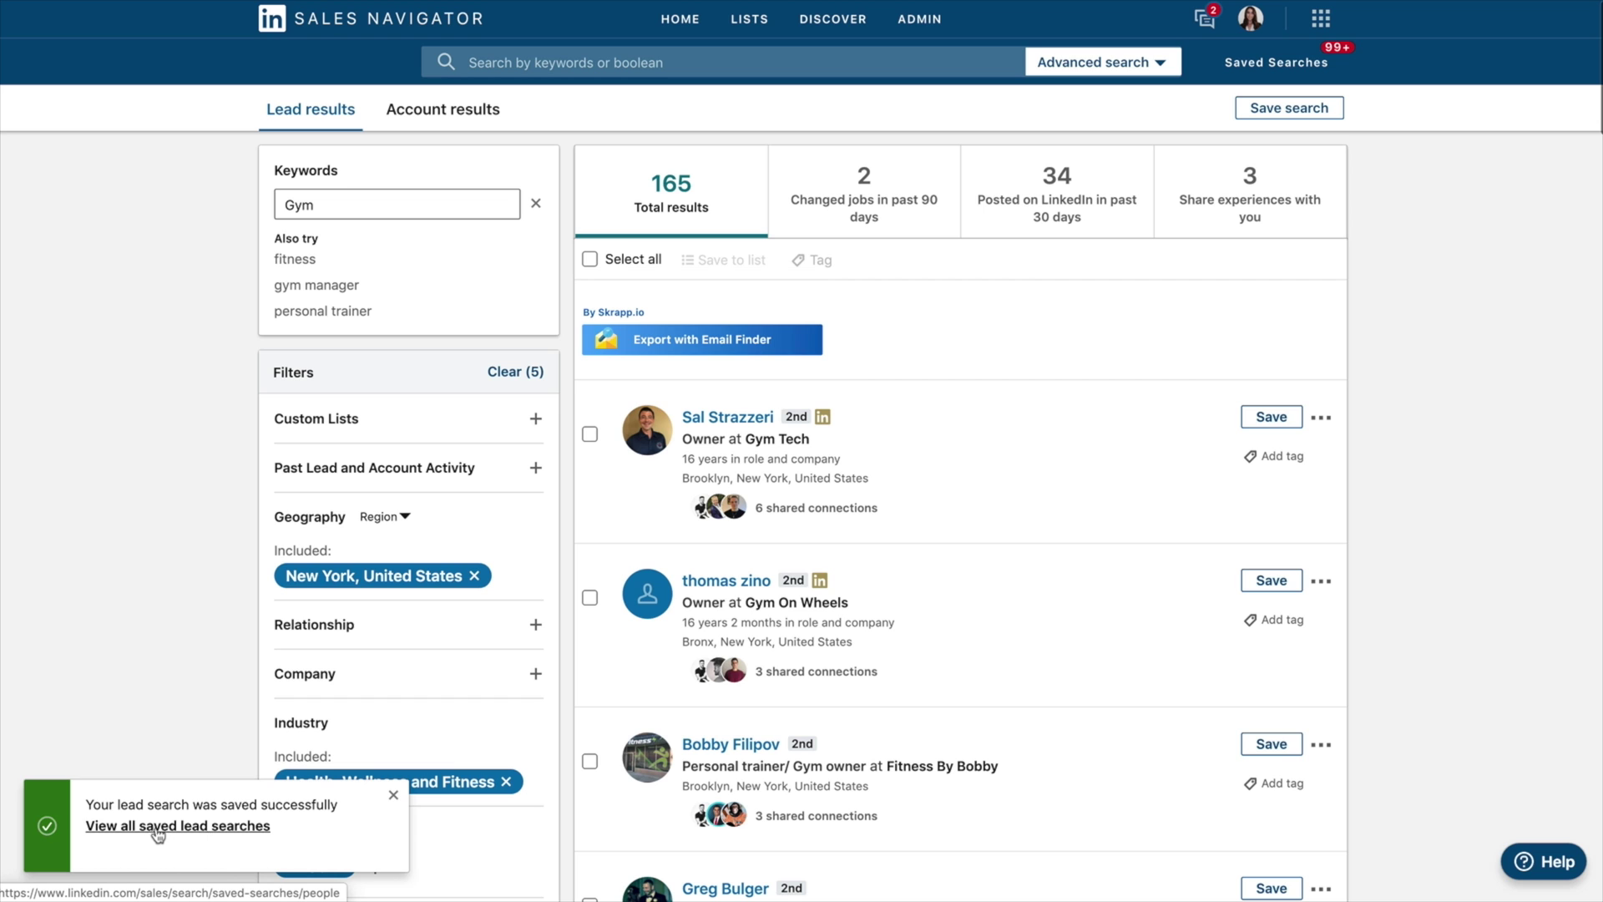
Check the NY-HWF-11-15-Owner-Gym results, then return to the saved lead searches list
{"action": "left_click", "coordinate": [156, 827]}
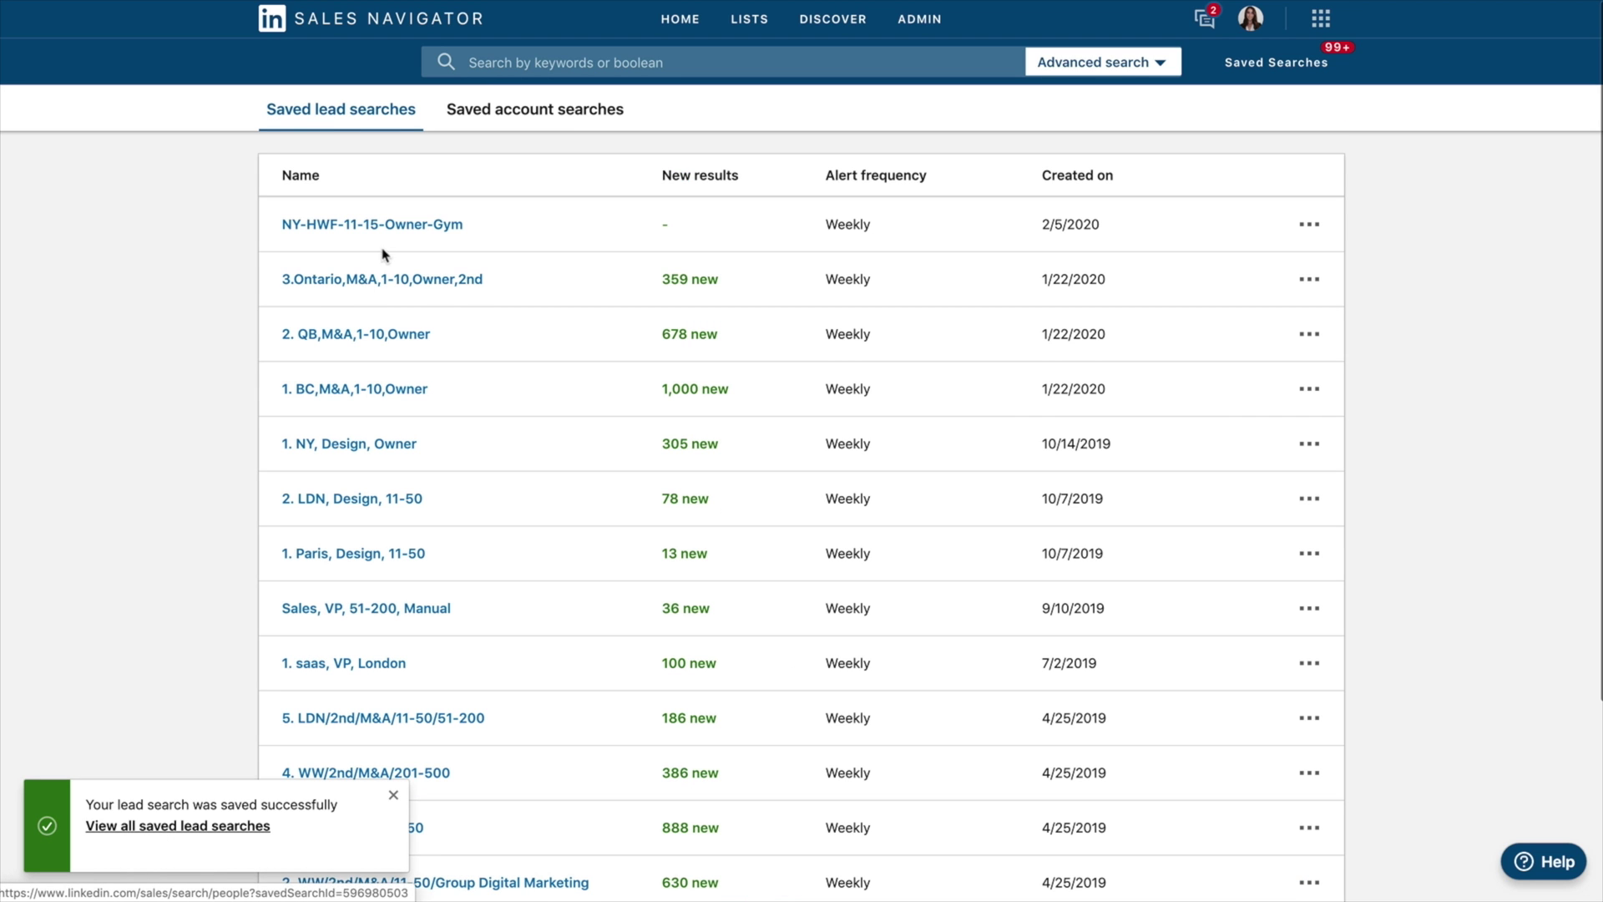
{"action": "left_click", "coordinate": [396, 226]}
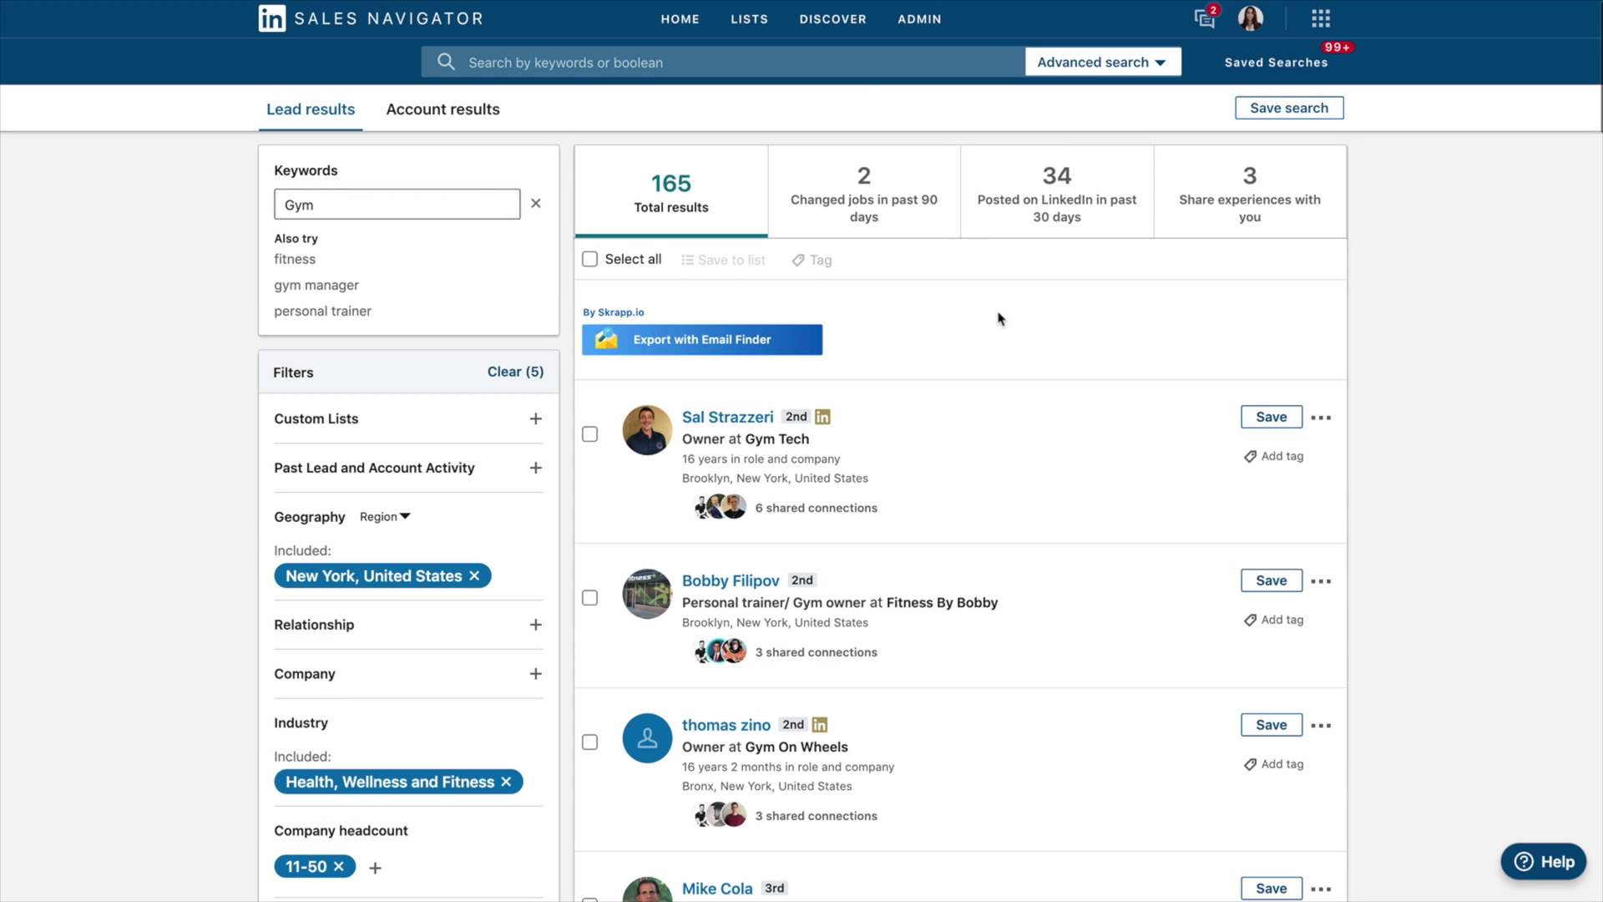
{"action": "scroll", "coordinate": [999, 315], "scroll_direction": "down", "scroll_amount": 3}
{"action": "scroll", "coordinate": [999, 318], "scroll_direction": "up", "scroll_amount": 3}
{"action": "left_click", "coordinate": [1283, 63]}
{"action": "scroll", "coordinate": [1283, 63], "scroll_direction": "left", "scroll_amount": 5}
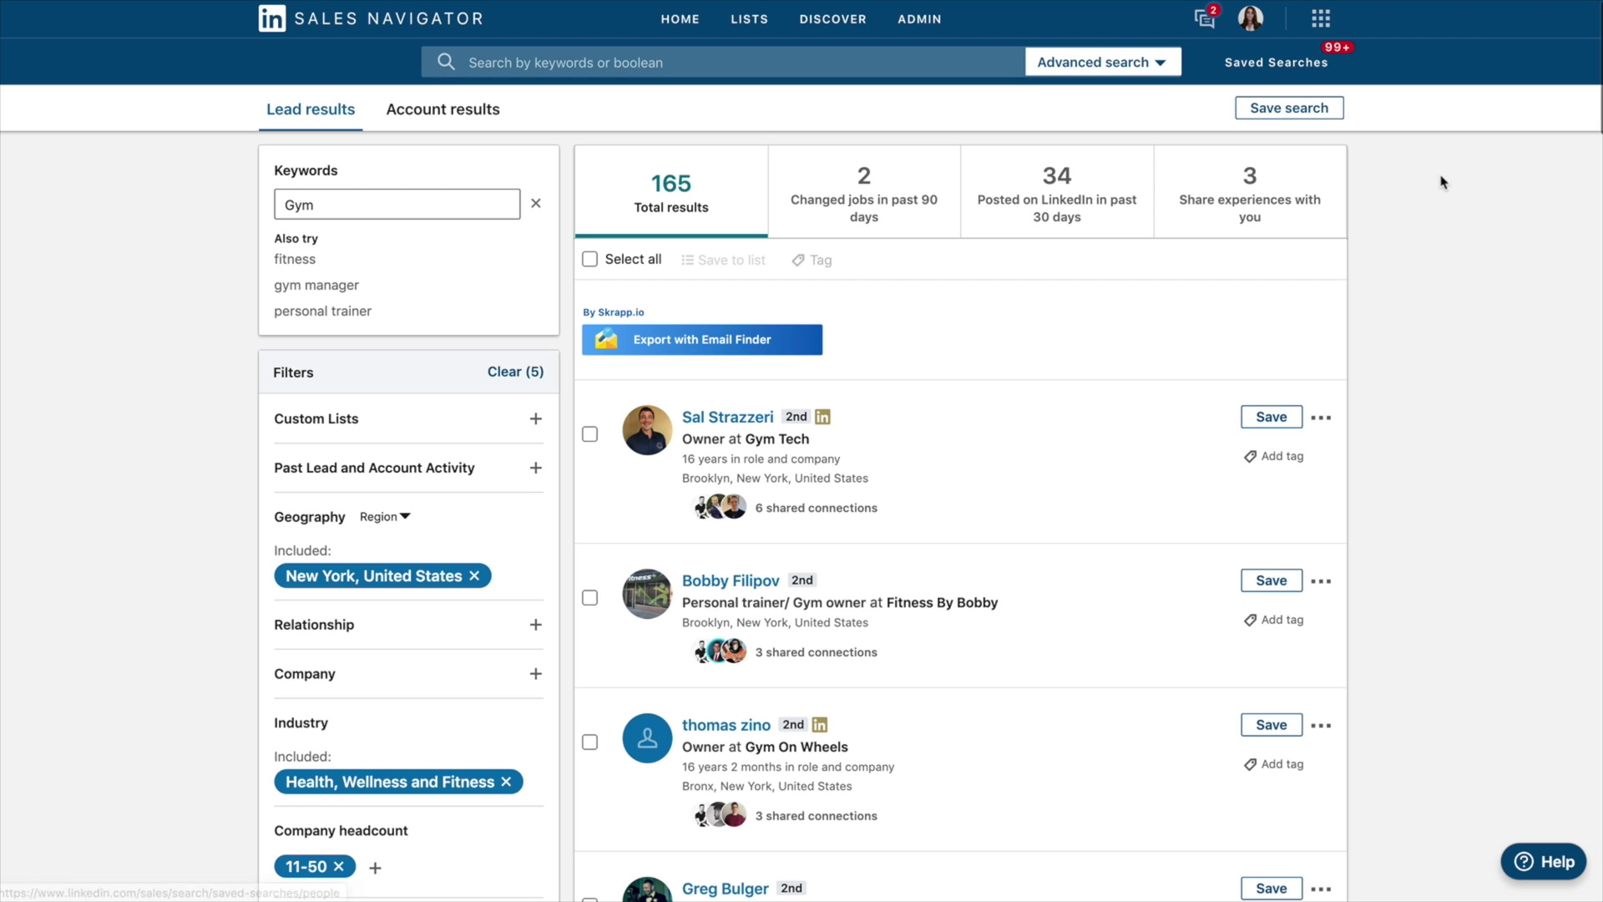
{"action": "left_click", "coordinate": [1284, 66]}
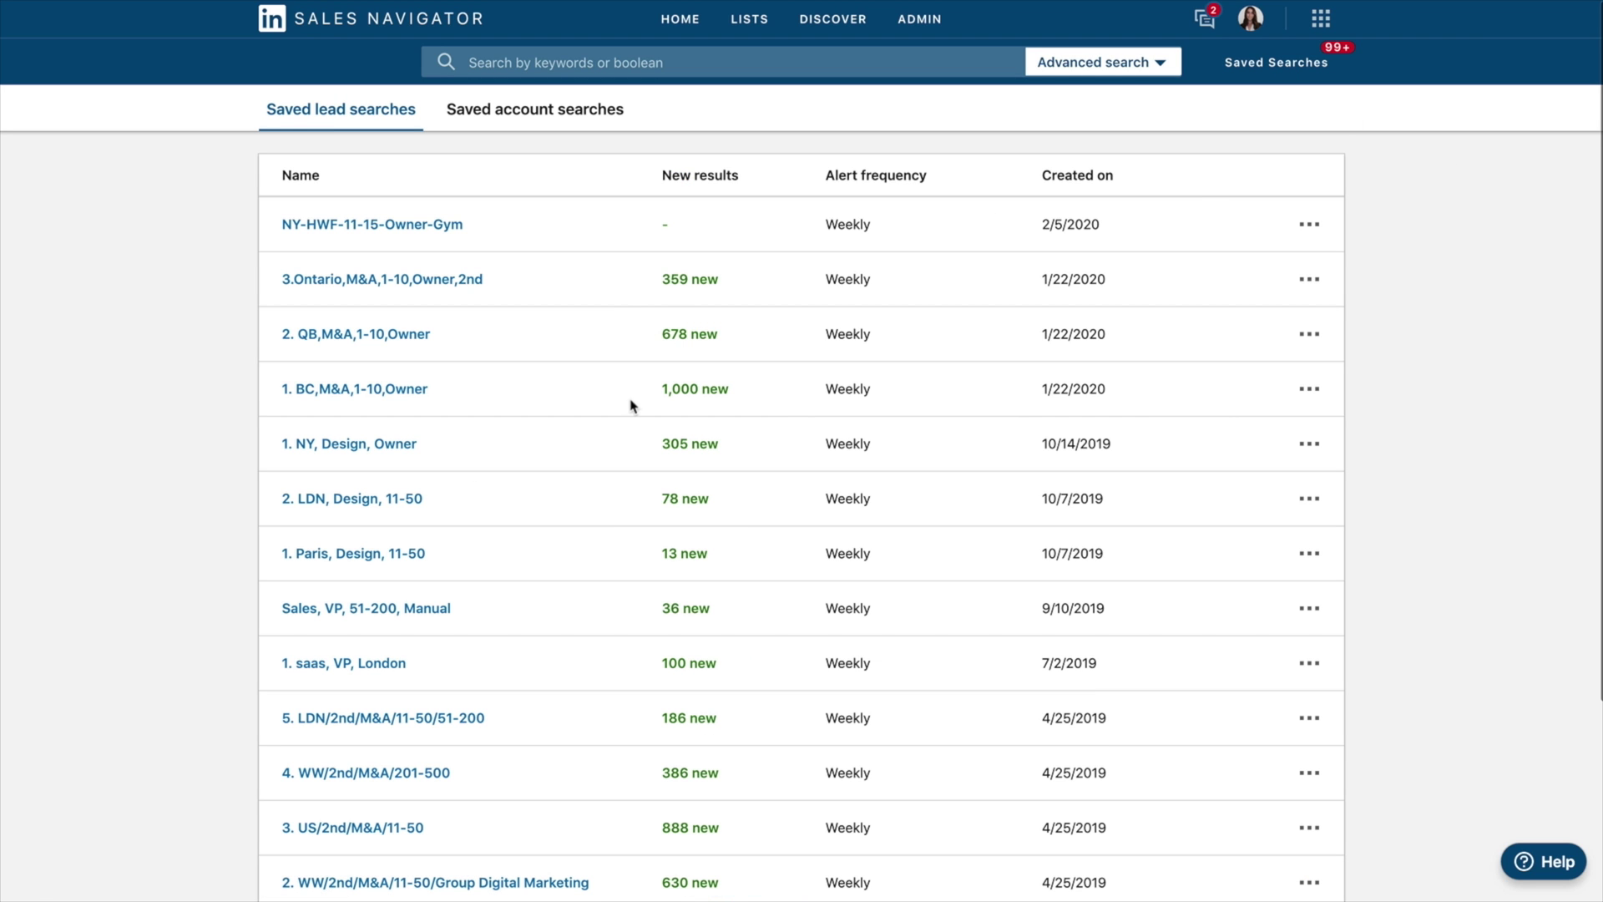
Compare the new-result counts (100, 386, 888) and open 2. QB,M&A,1-10,Owner's new results
{"action": "left_click_drag", "start_coordinate": [631, 406], "coordinate": [730, 401]}
{"action": "scroll", "coordinate": [728, 399], "scroll_direction": "down", "scroll_amount": 3}
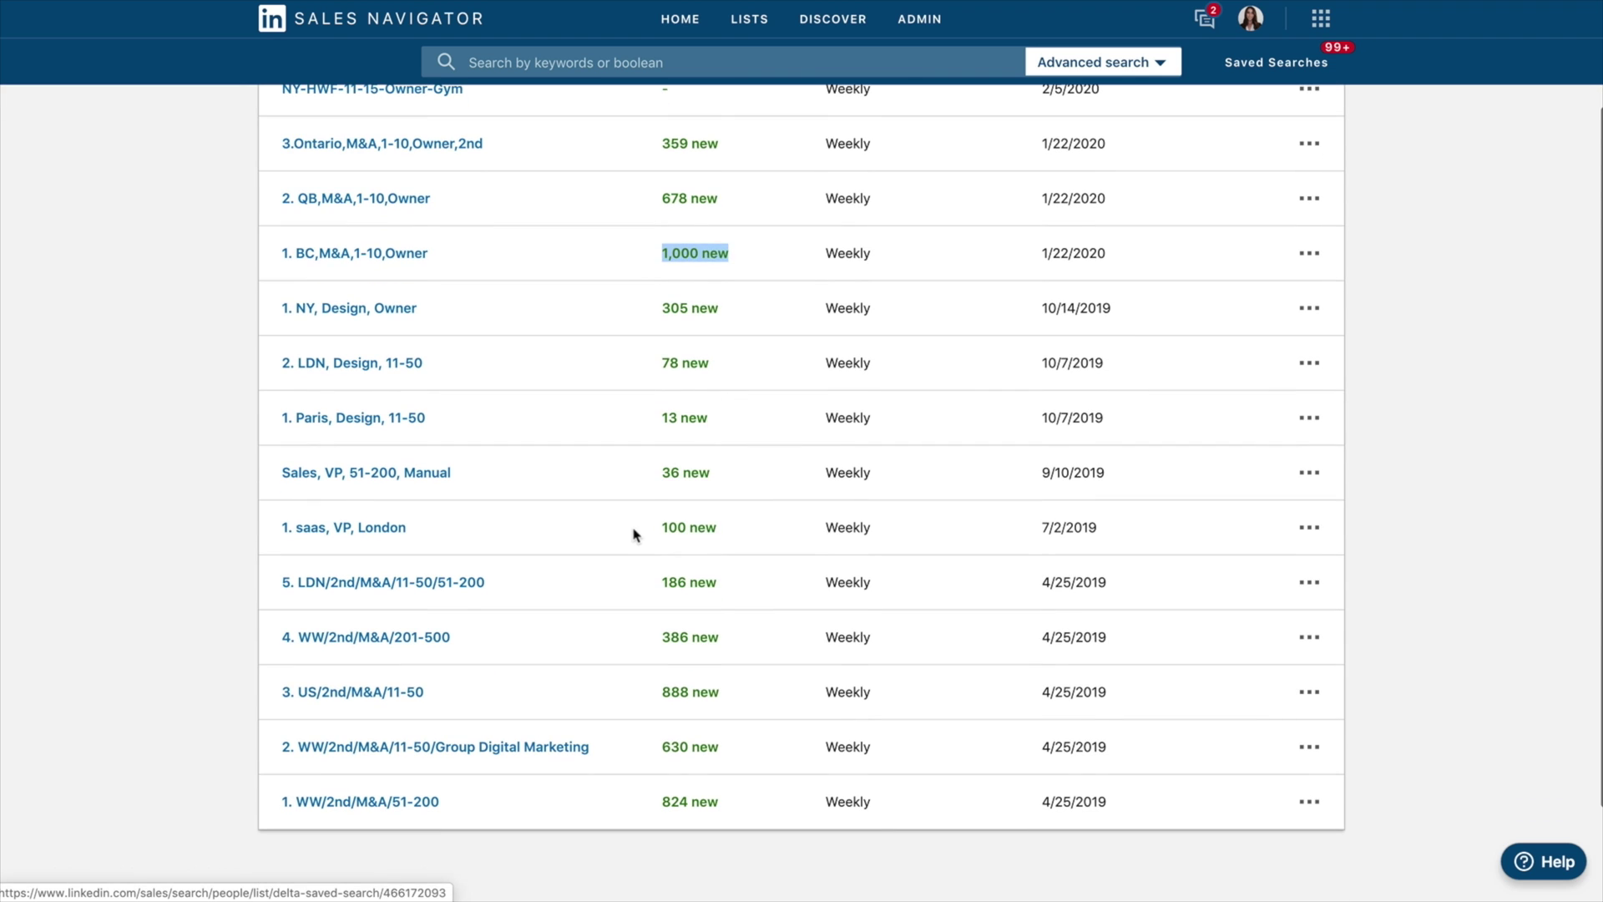
{"action": "left_click_drag", "start_coordinate": [635, 534], "coordinate": [762, 529]}
{"action": "left_click_drag", "start_coordinate": [647, 634], "coordinate": [744, 629]}
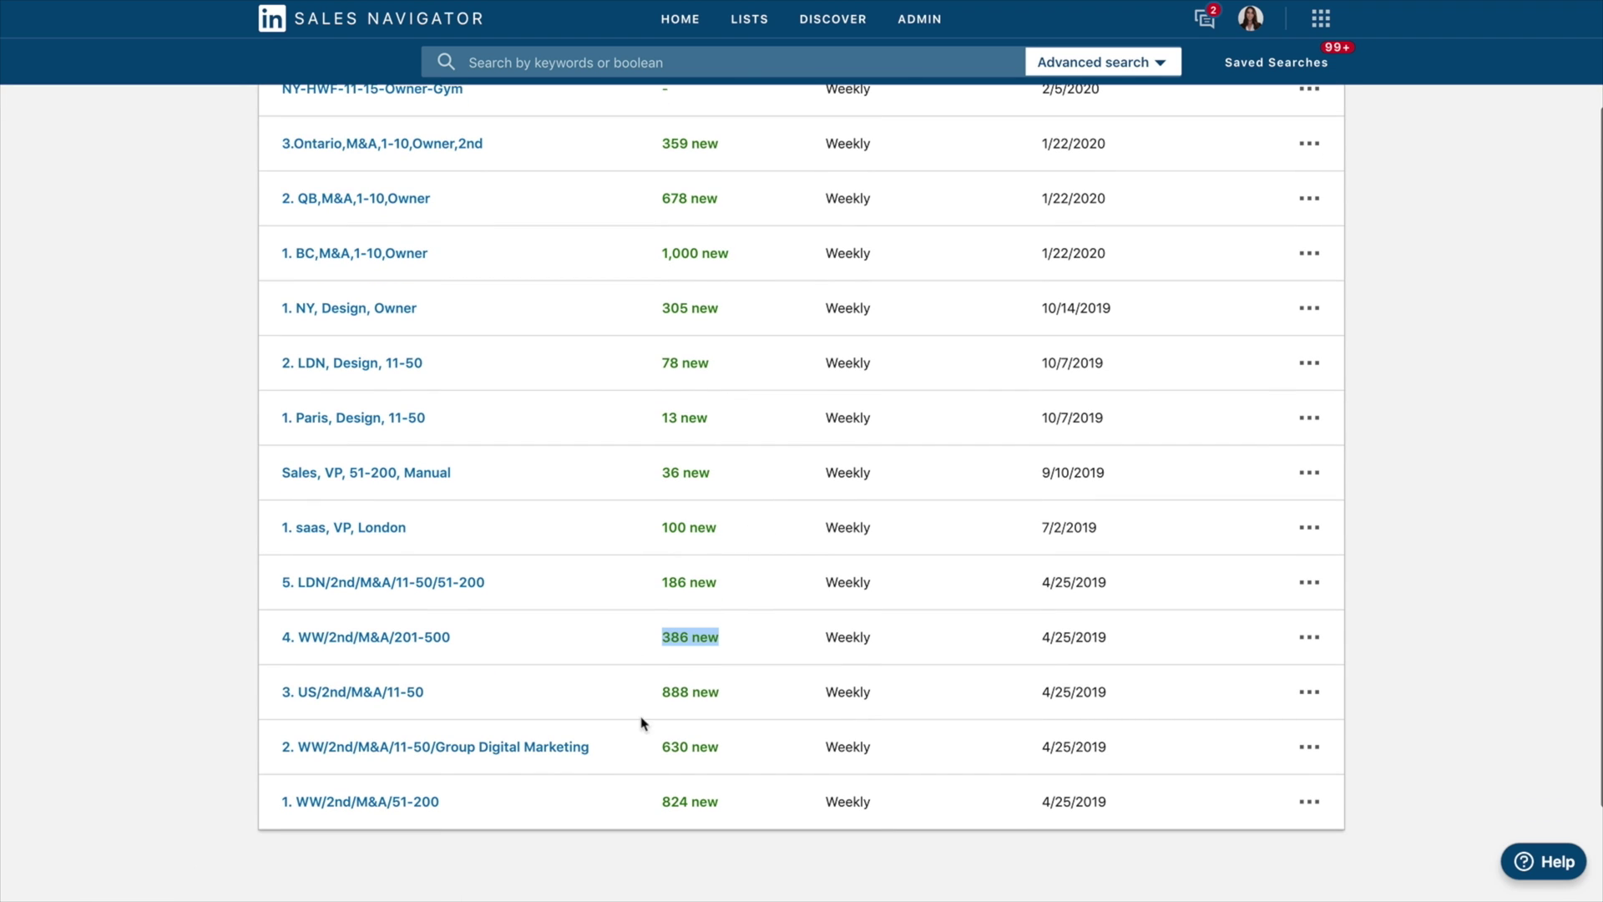
{"action": "left_click_drag", "start_coordinate": [653, 688], "coordinate": [758, 687]}
{"action": "scroll", "coordinate": [756, 687], "scroll_direction": "up", "scroll_amount": 3}
{"action": "left_click", "coordinate": [191, 432]}
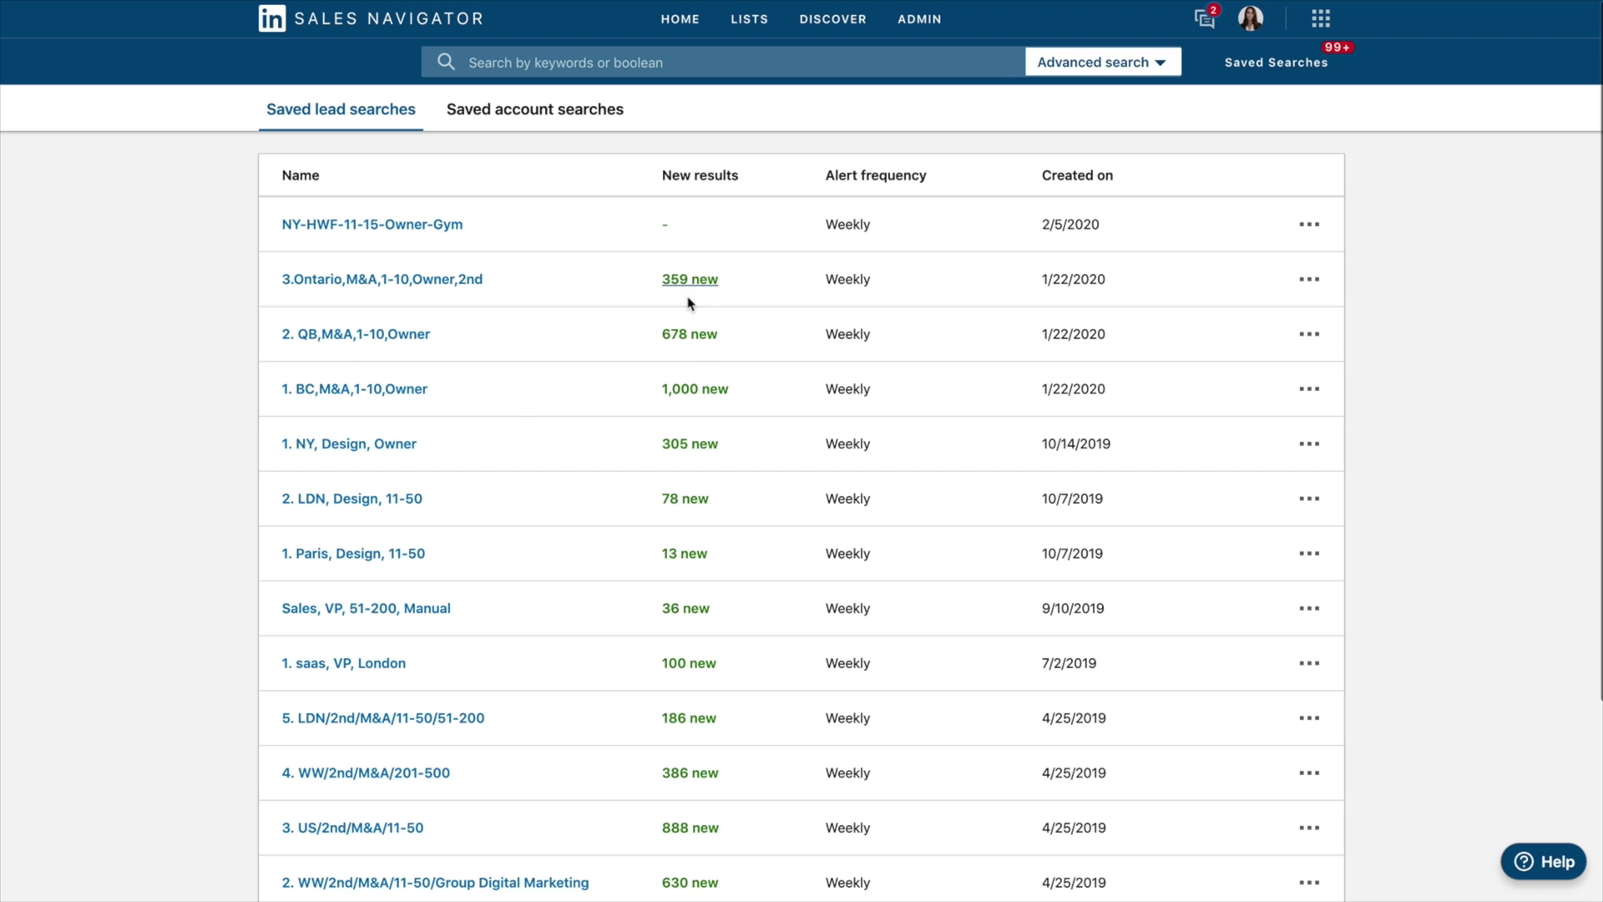
{"action": "left_click", "coordinate": [704, 339]}
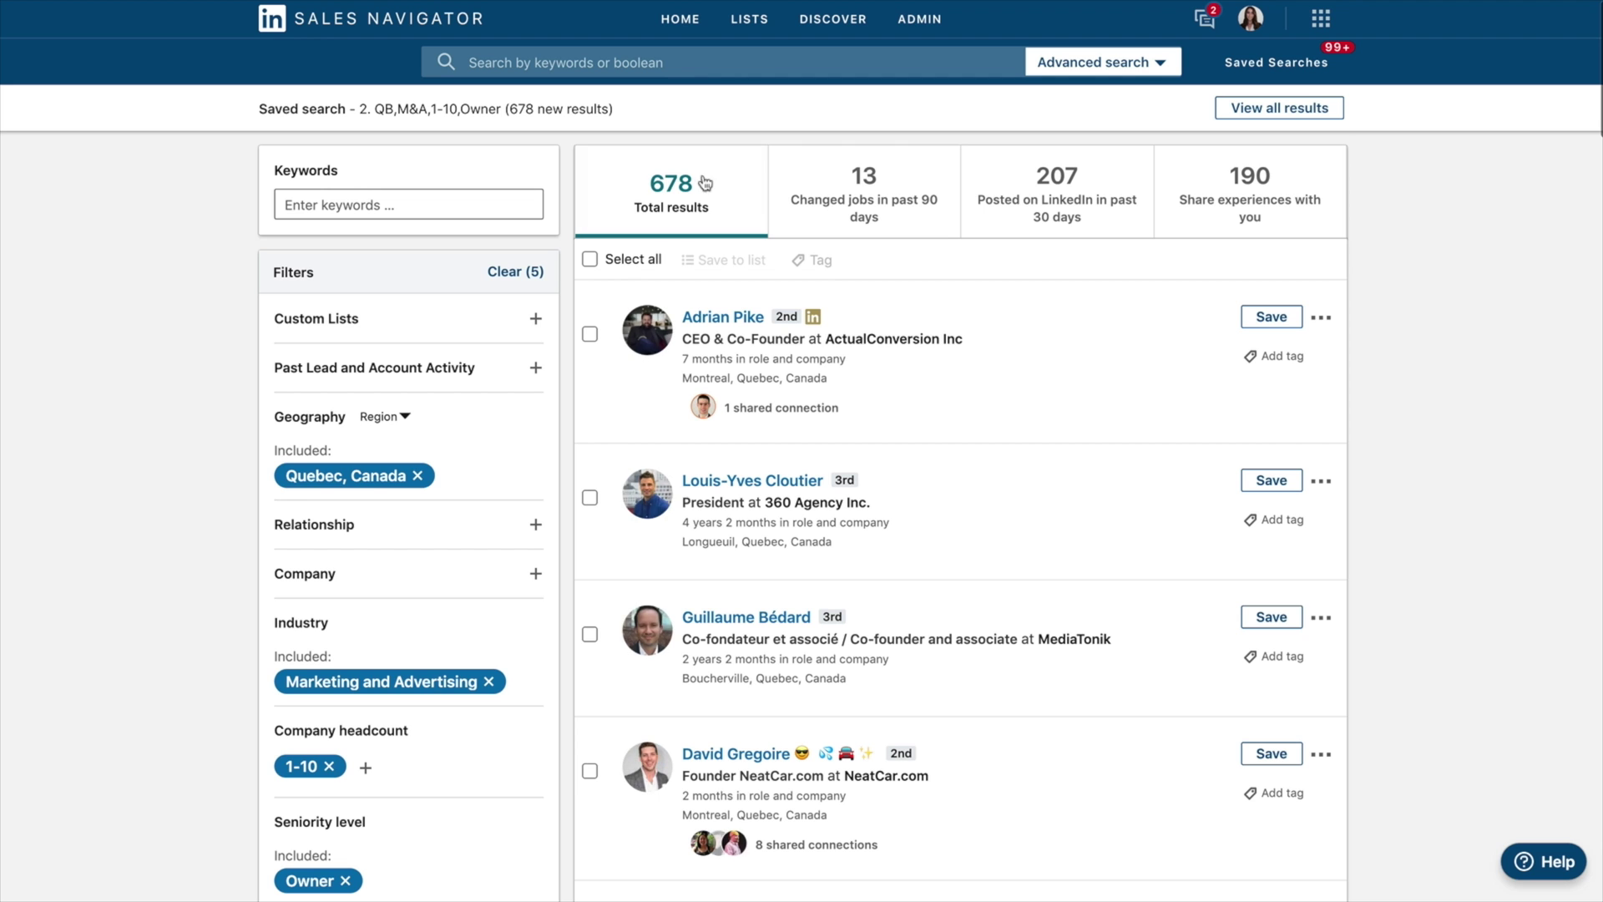
Scroll through the 678 results of 2. QB,M&A,1-10,Owner
{"action": "scroll", "coordinate": [705, 183], "scroll_direction": "down", "scroll_amount": 12}
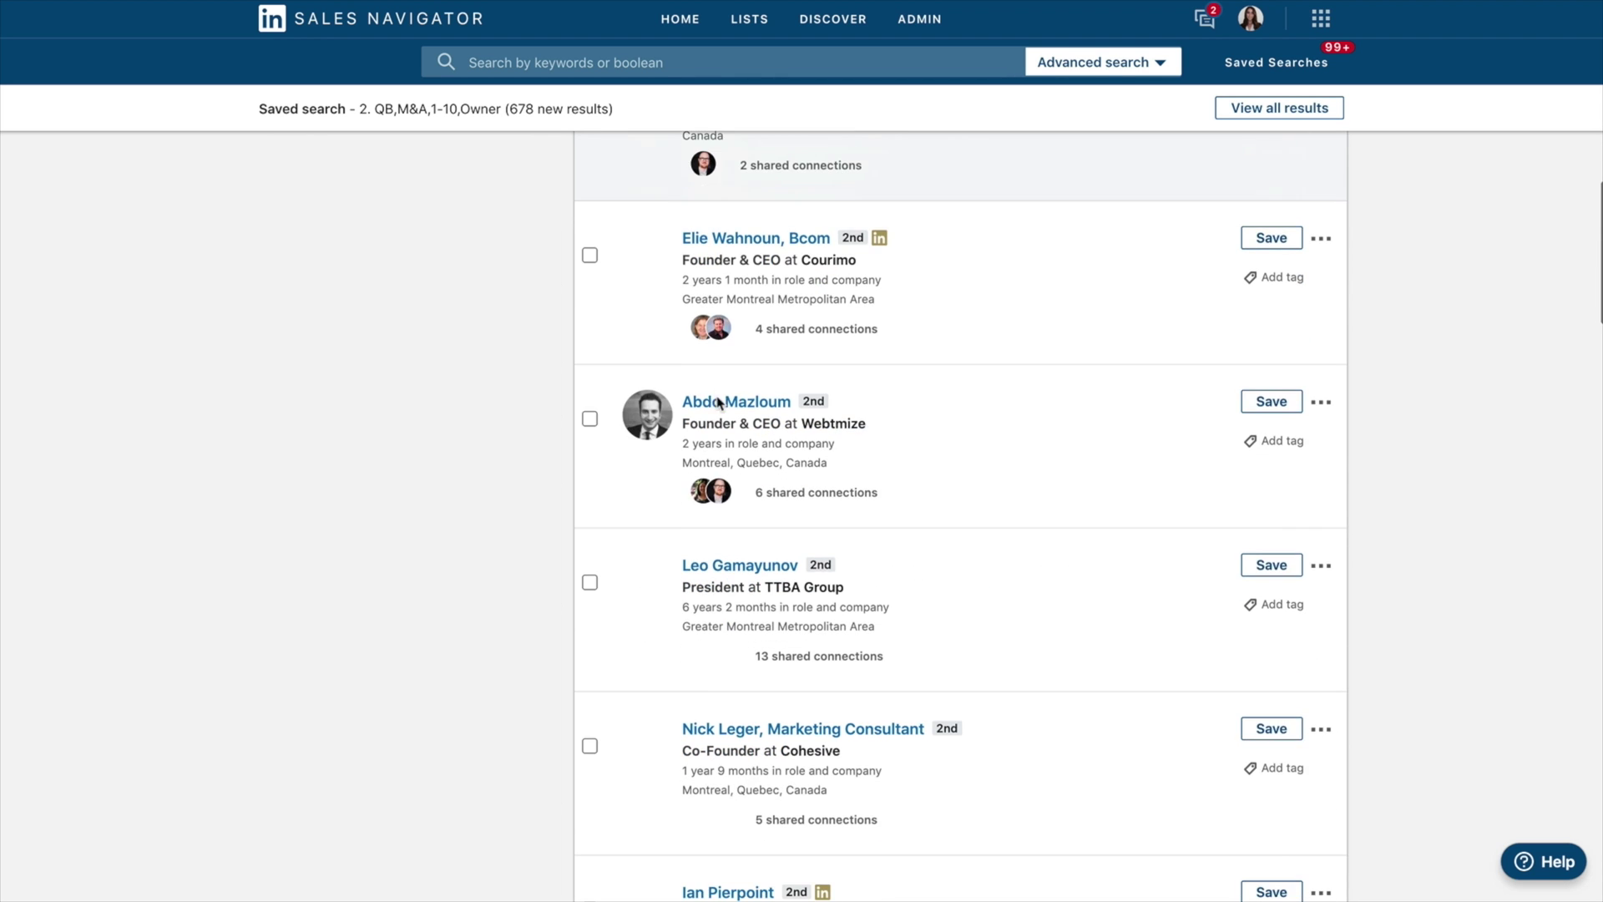
{"action": "scroll", "coordinate": [718, 404], "scroll_direction": "down", "scroll_amount": 10}
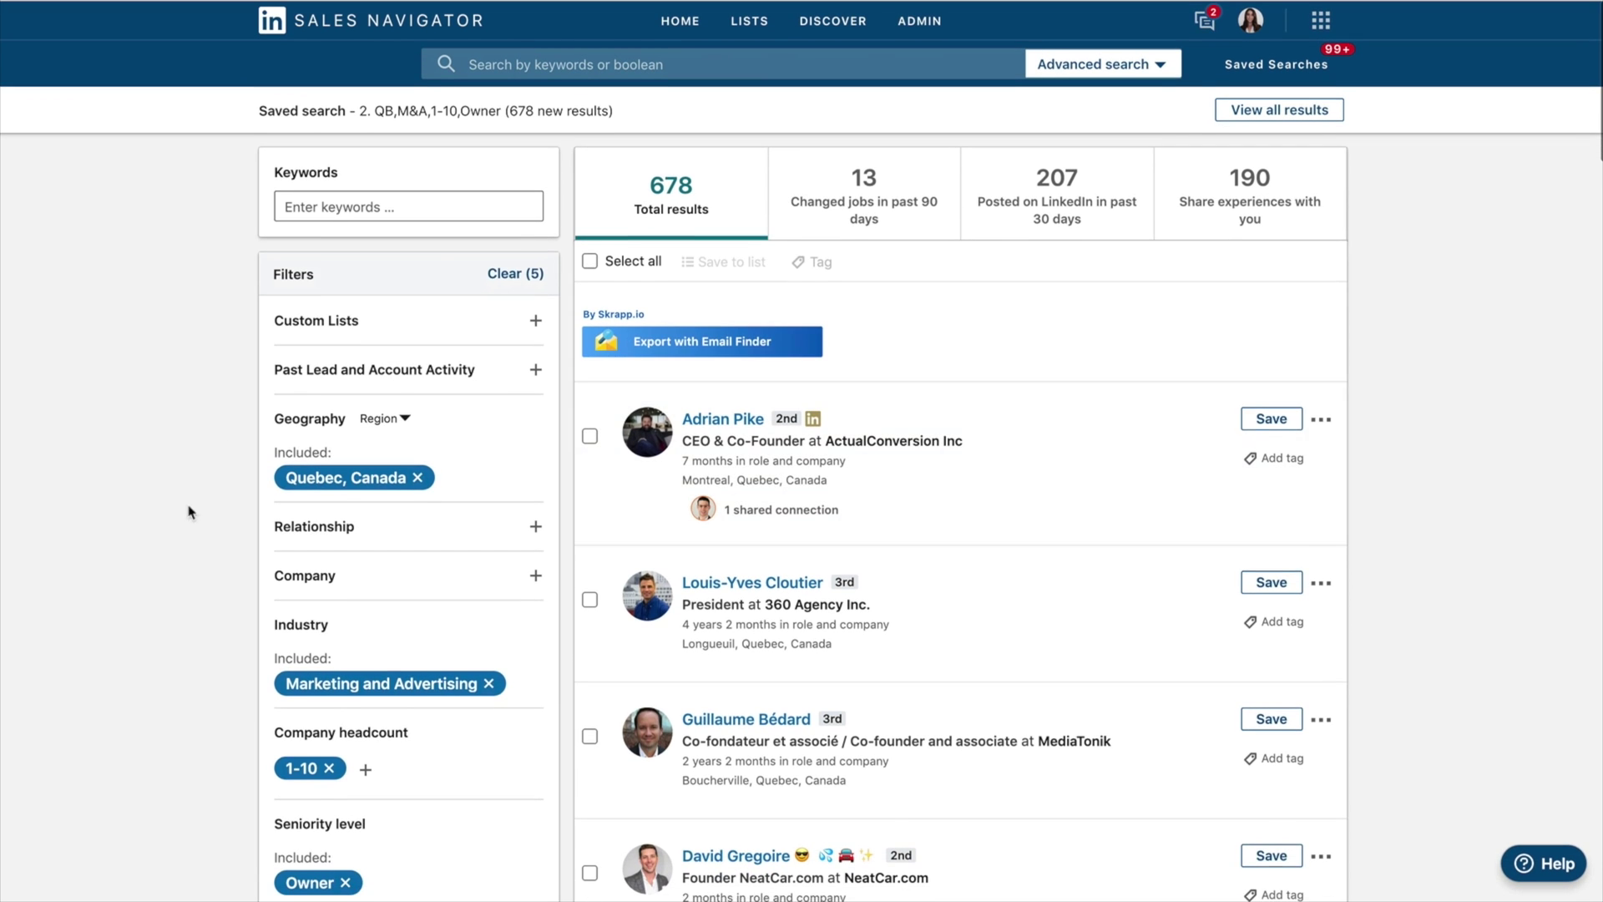
{"action": "scroll", "coordinate": [190, 512], "scroll_direction": "down", "scroll_amount": 4}
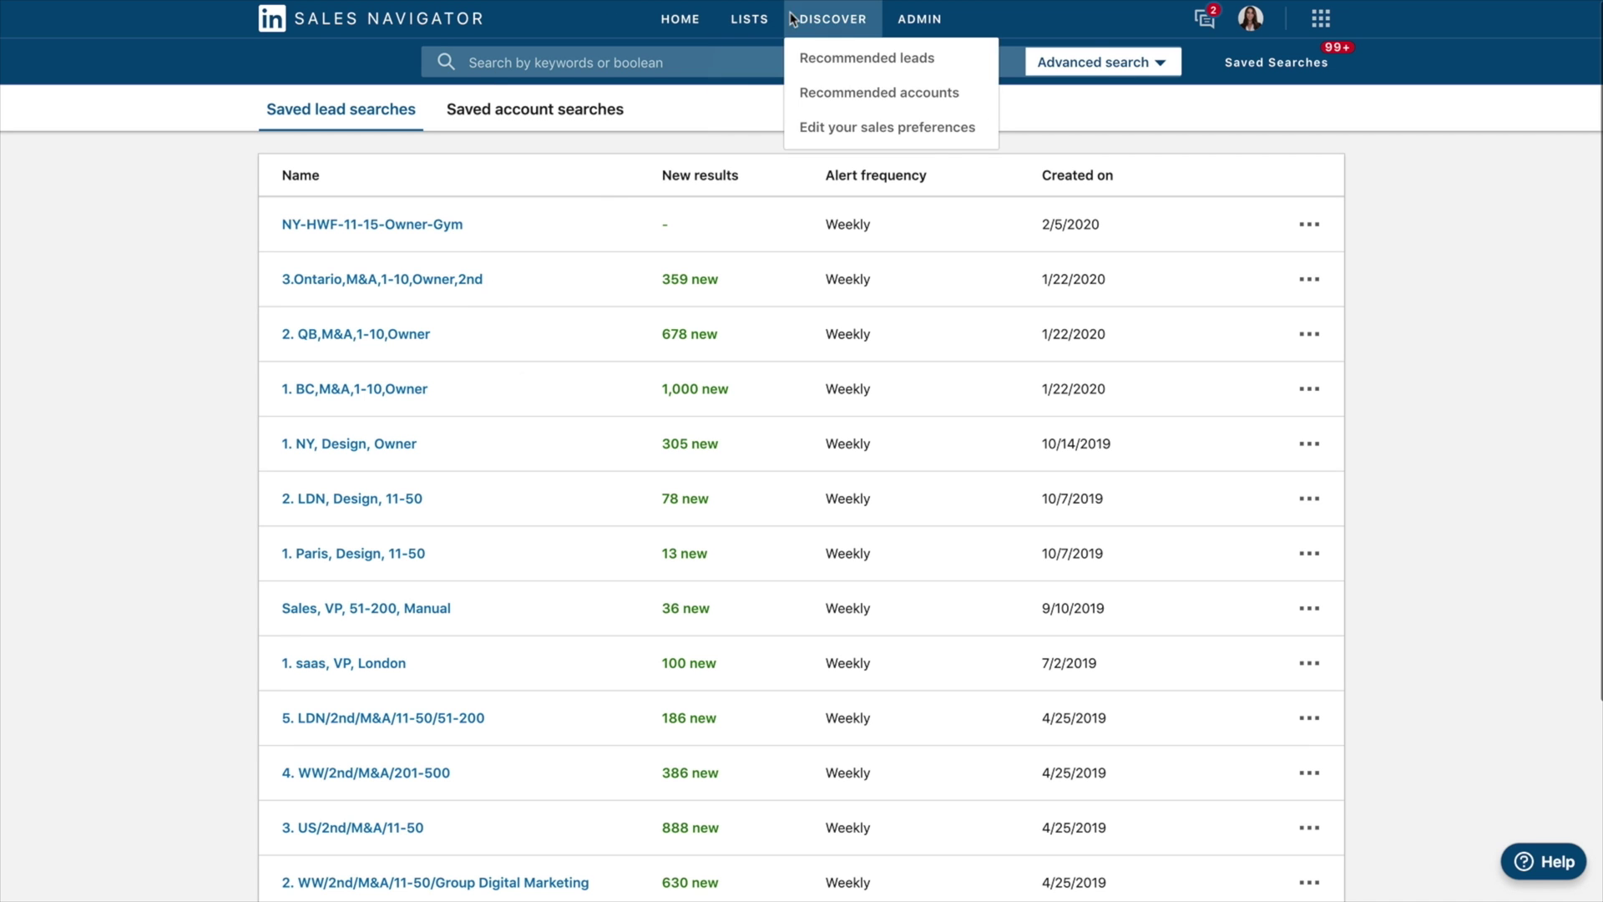
Open the NY-HWF-11-15-Owner-Gym results and select the Fitness By Bobby lead
{"action": "left_click", "coordinate": [1160, 67]}
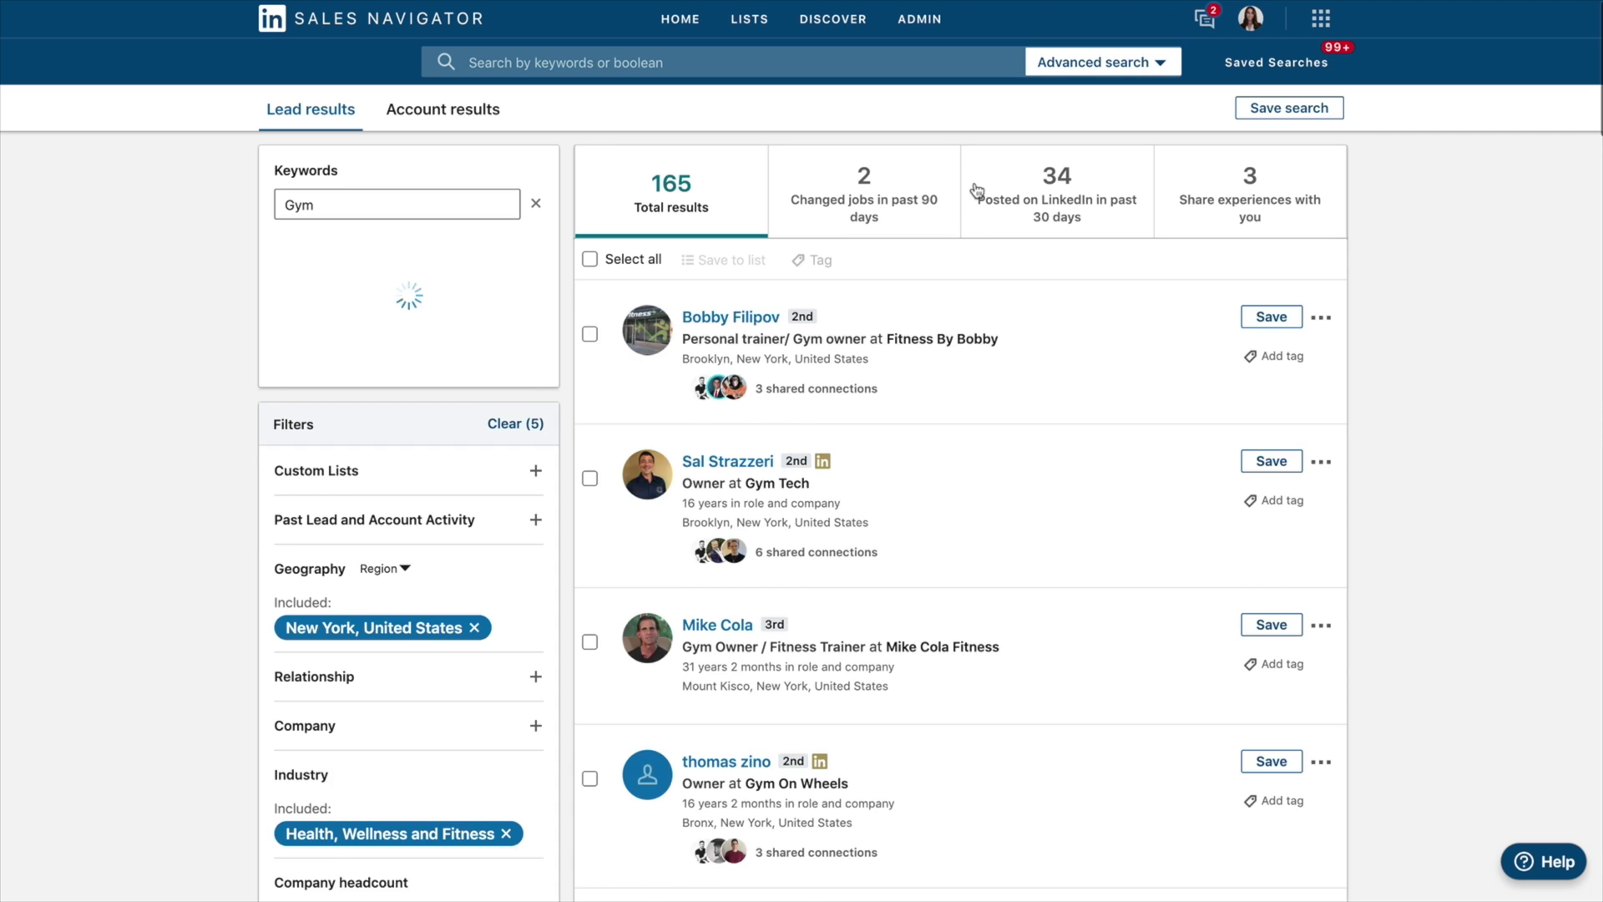
{"action": "scroll", "coordinate": [1002, 547], "scroll_direction": "down", "scroll_amount": 3}
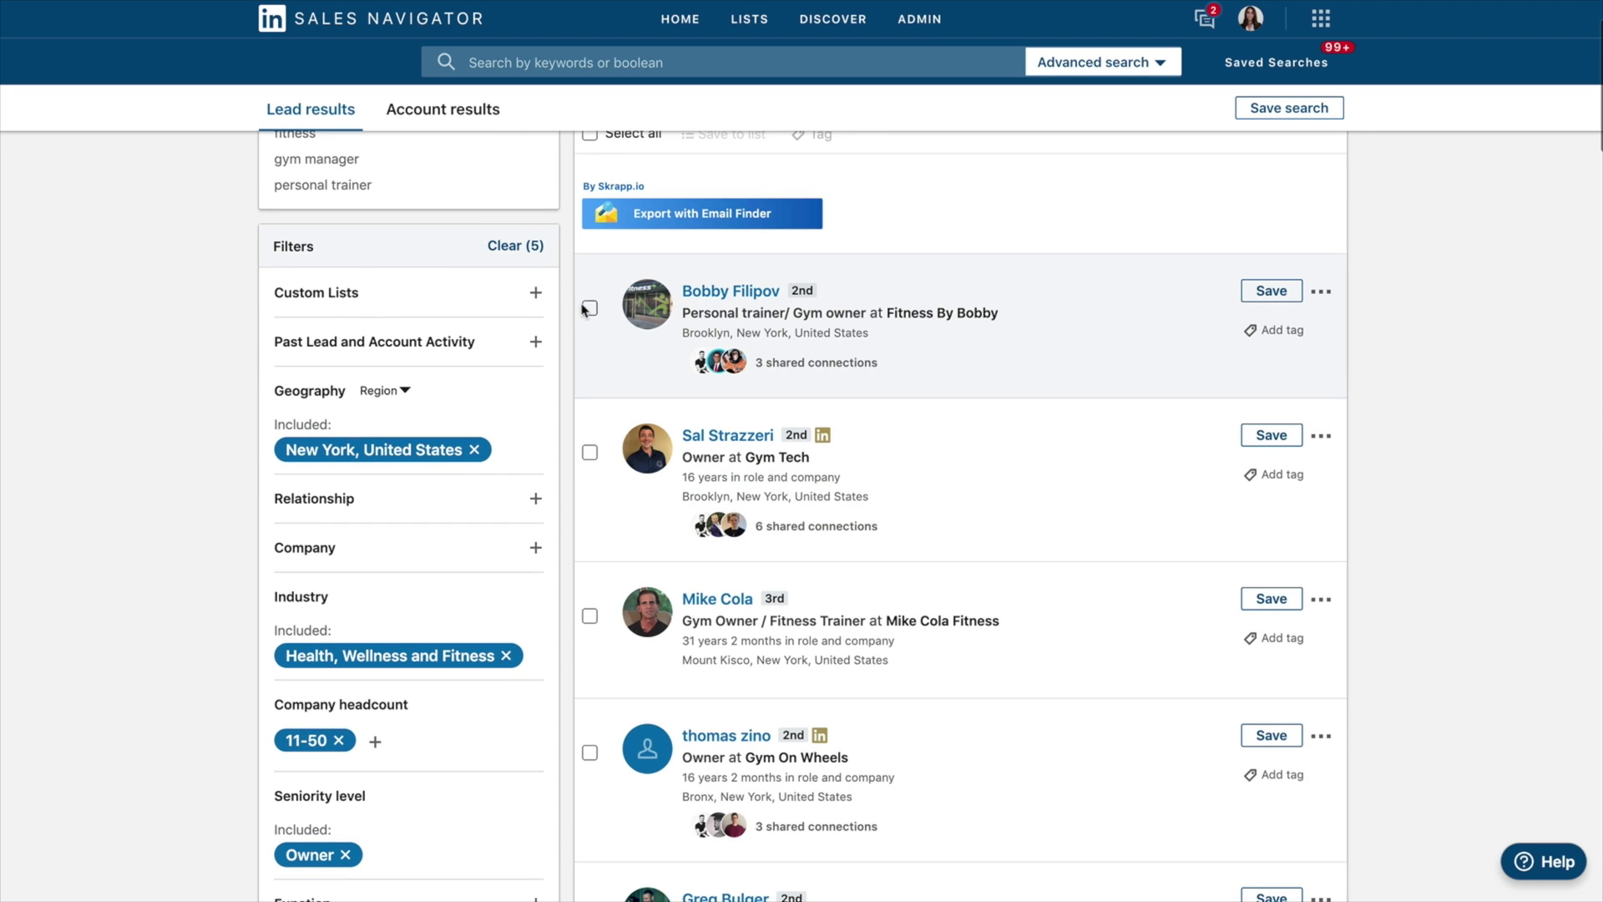
{"action": "left_click", "coordinate": [589, 306]}
{"action": "scroll", "coordinate": [1153, 313], "scroll_direction": "up", "scroll_amount": 3}
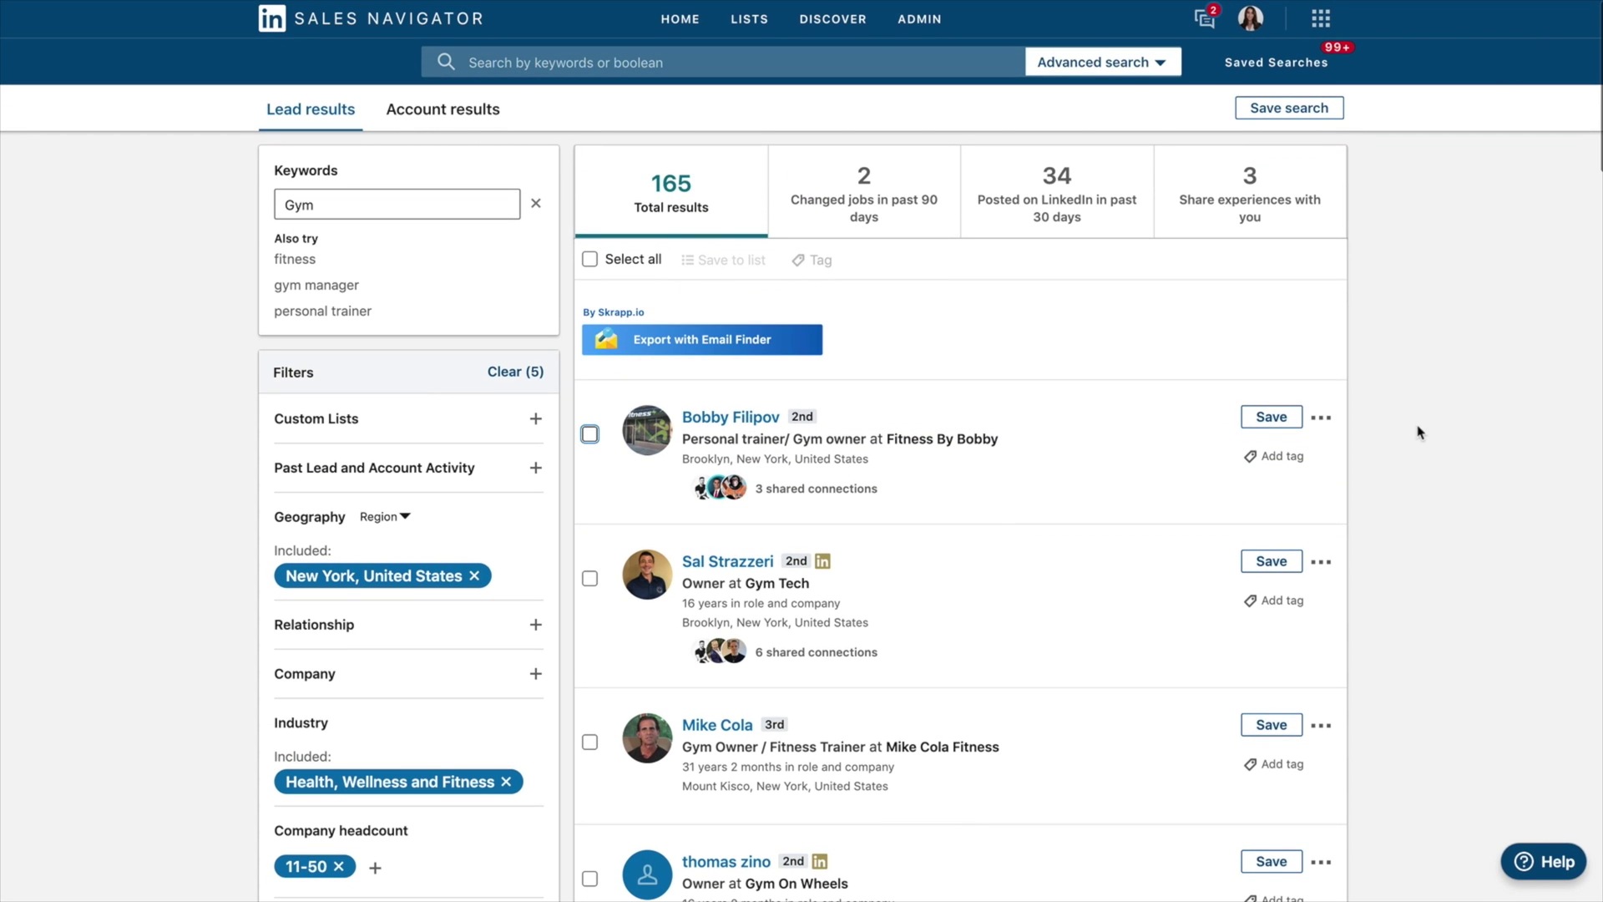
{"action": "scroll", "coordinate": [1417, 429], "scroll_direction": "down", "scroll_amount": 20}
{"action": "scroll", "coordinate": [1419, 431], "scroll_direction": "up", "scroll_amount": 15}
{"action": "scroll", "coordinate": [1420, 431], "scroll_direction": "up", "scroll_amount": 8}
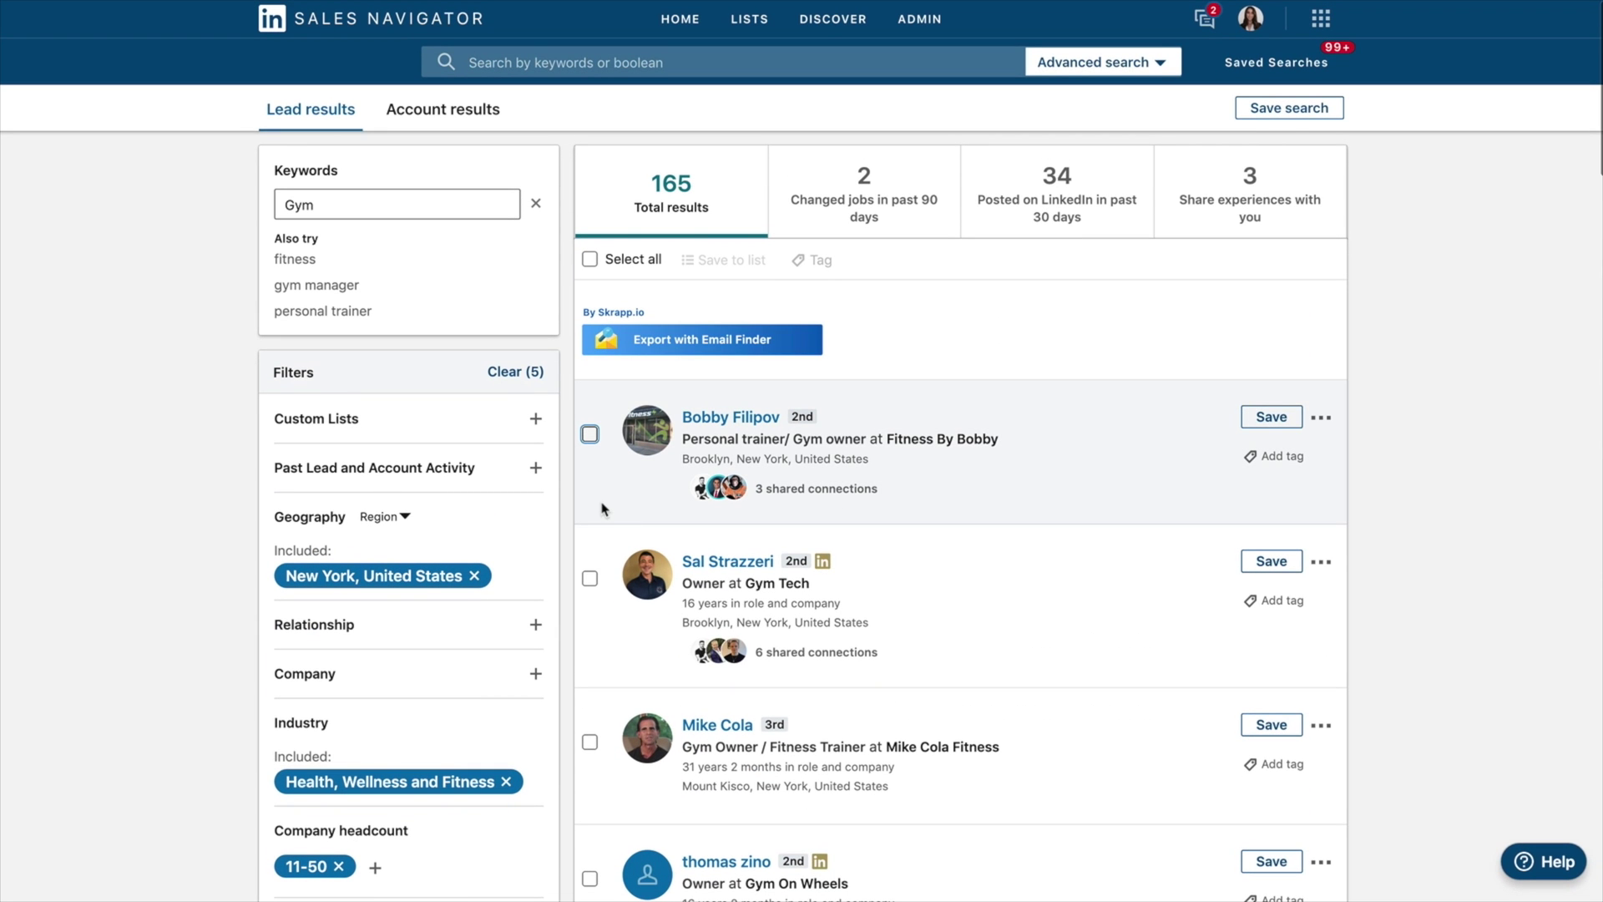
{"action": "left_click", "coordinate": [590, 434]}
Also select the Mount Kisco gym owner, Peak Perform University founder and Achieve Personal Fitness co-owner
{"action": "left_click", "coordinate": [590, 742]}
{"action": "scroll", "coordinate": [584, 743], "scroll_direction": "down", "scroll_amount": 6}
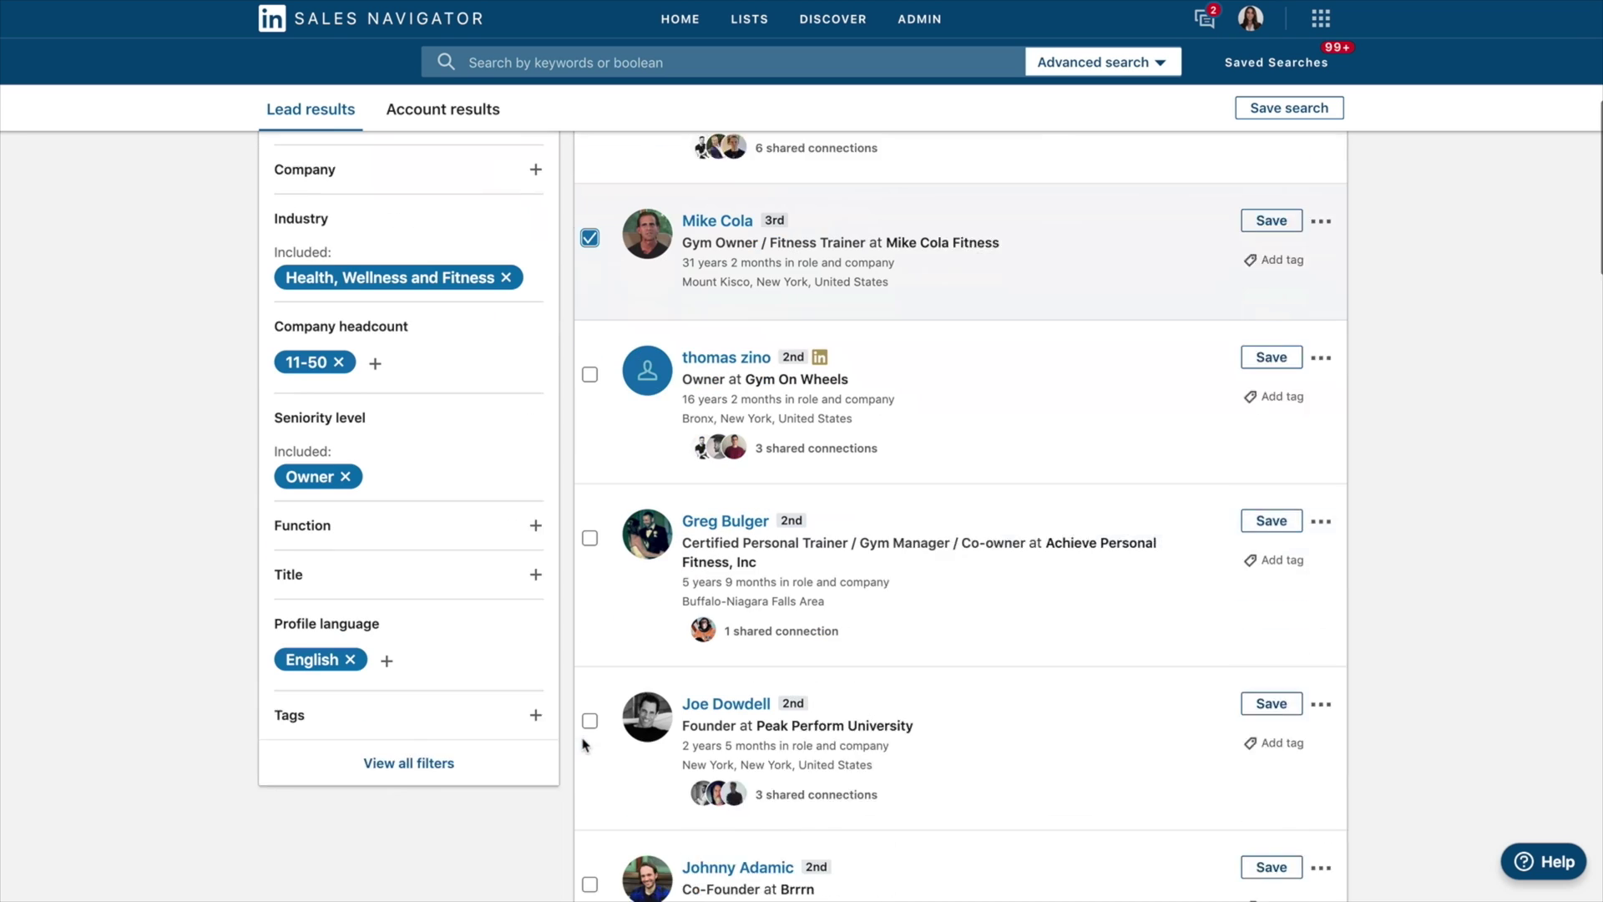
{"action": "left_click", "coordinate": [589, 681]}
{"action": "left_click", "coordinate": [590, 497]}
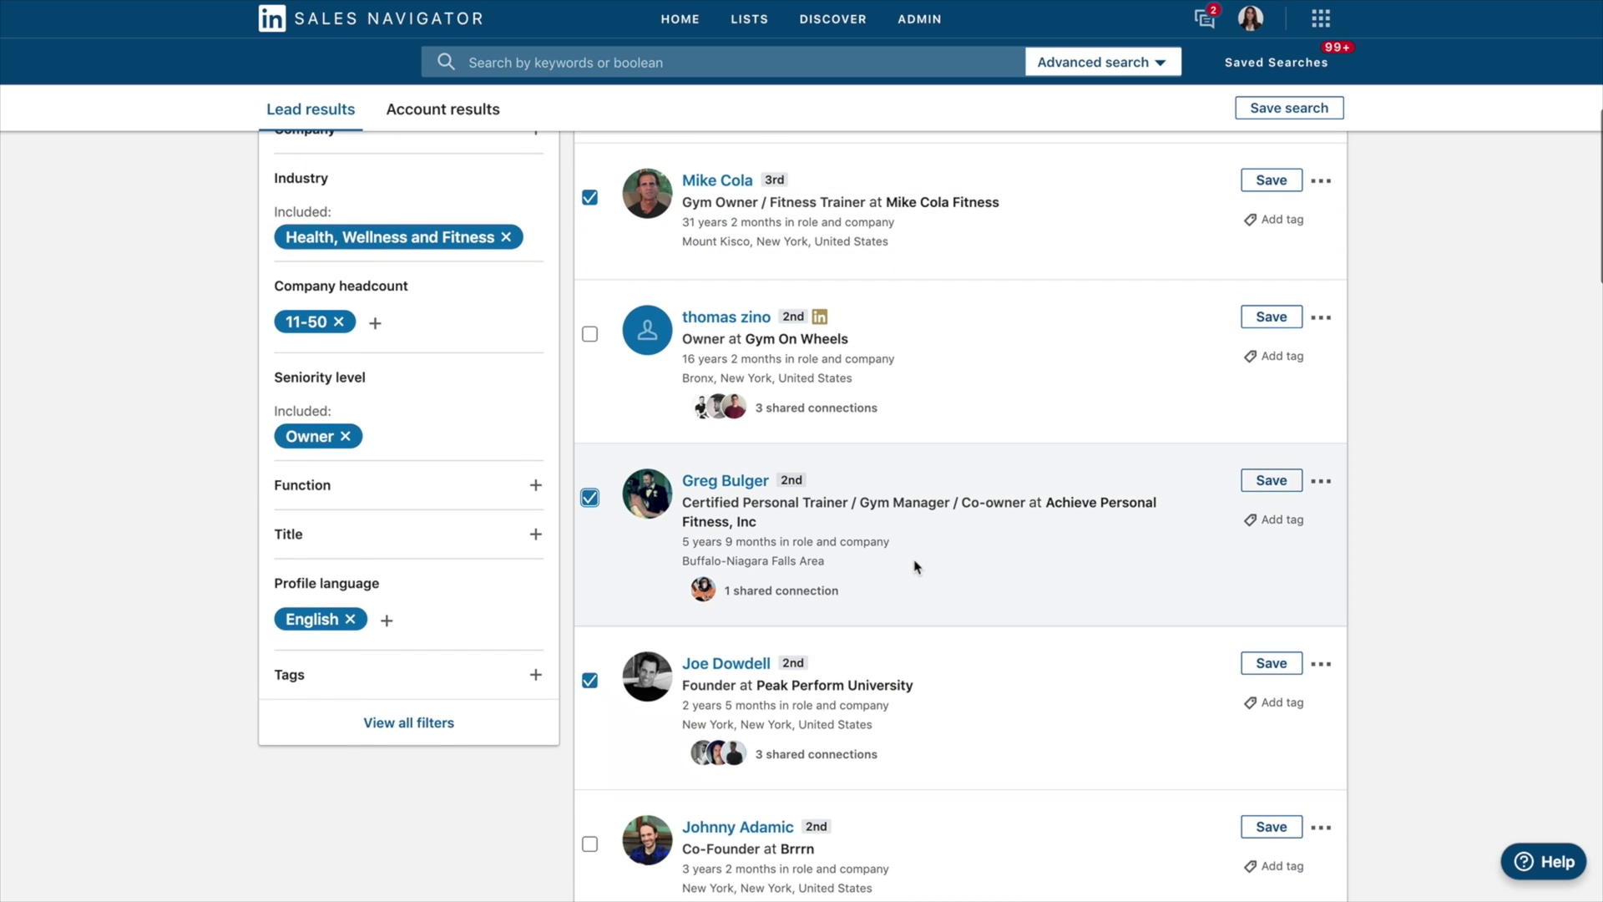
{"action": "scroll", "coordinate": [913, 562], "scroll_direction": "up", "scroll_amount": 7}
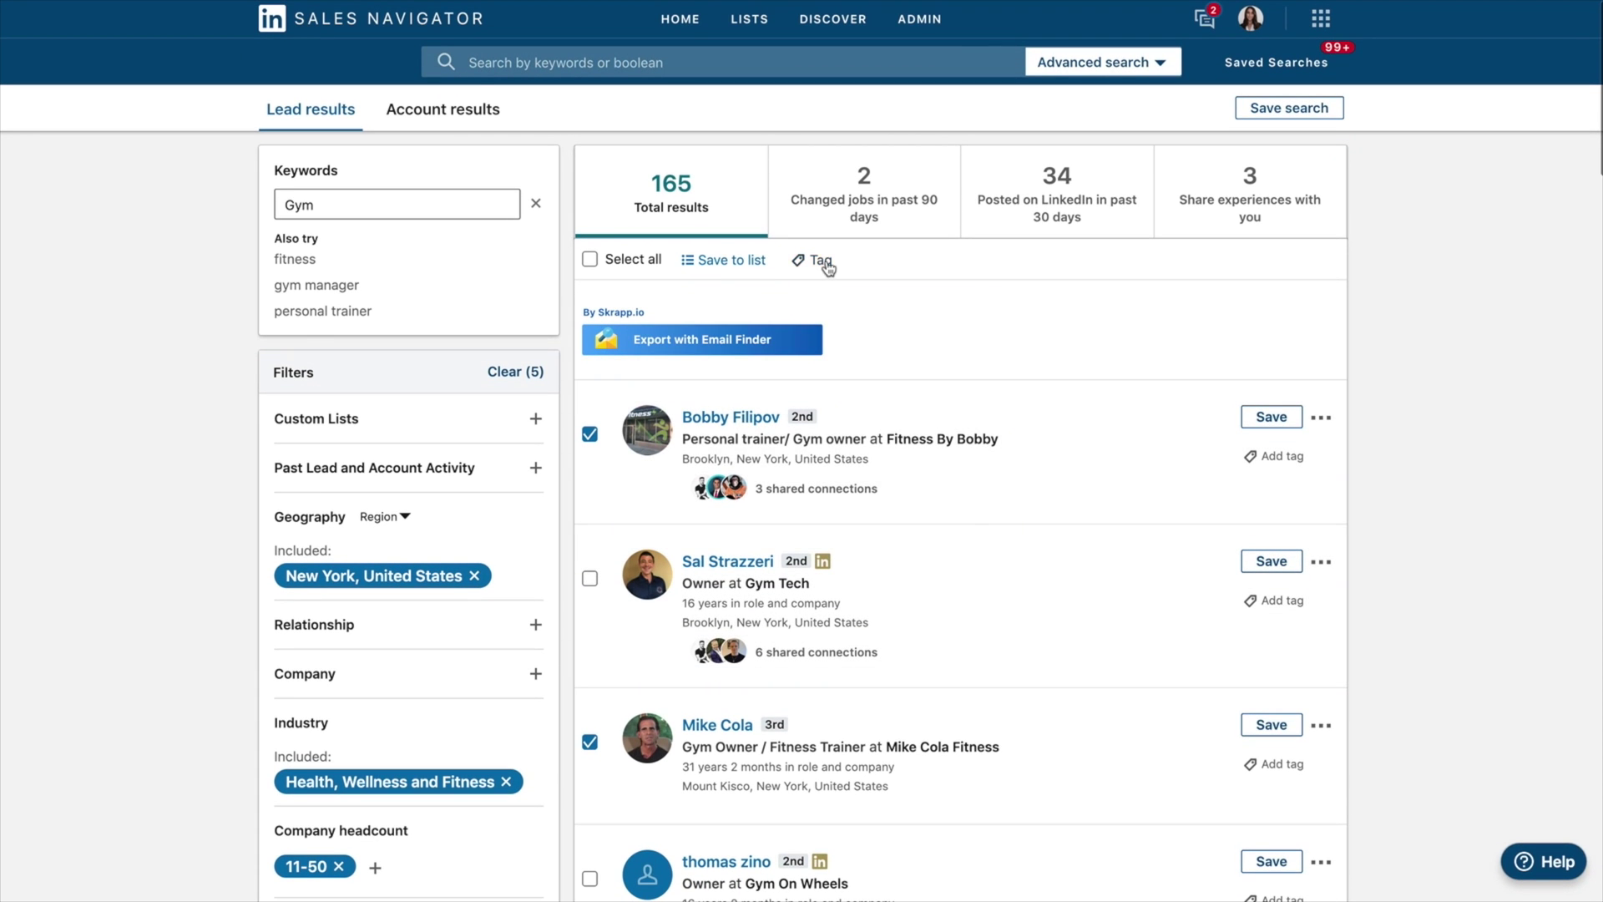
{"action": "left_click", "coordinate": [818, 261]}
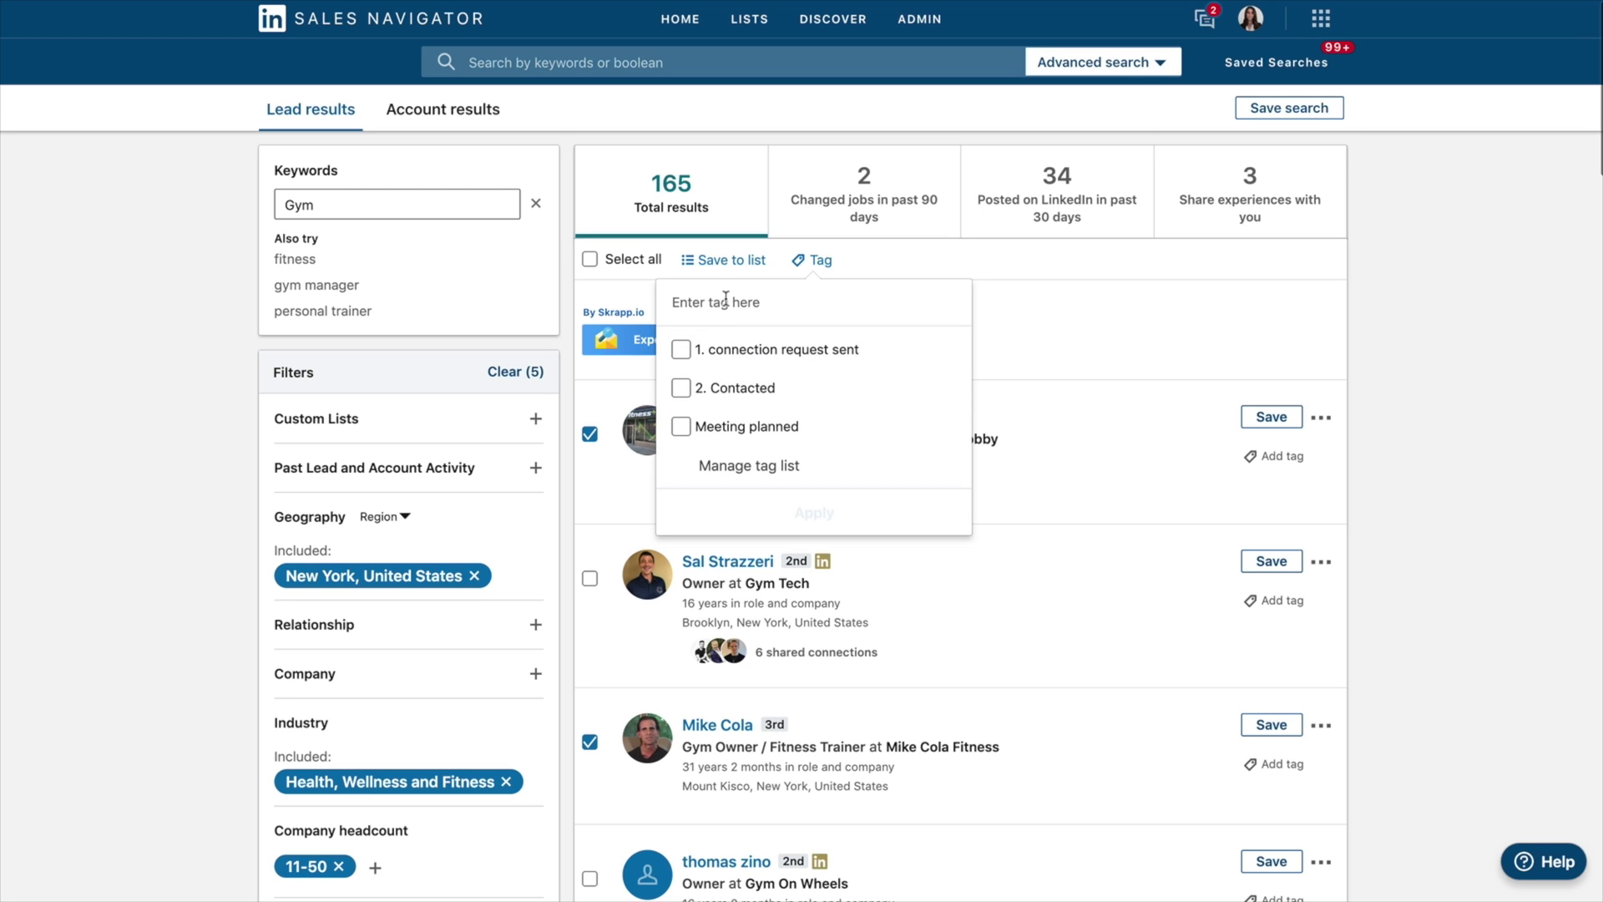
Create a new tag '1. HQ Leads' and apply it to the four selected gym-owner leads
{"action": "type", "text": "1. "}
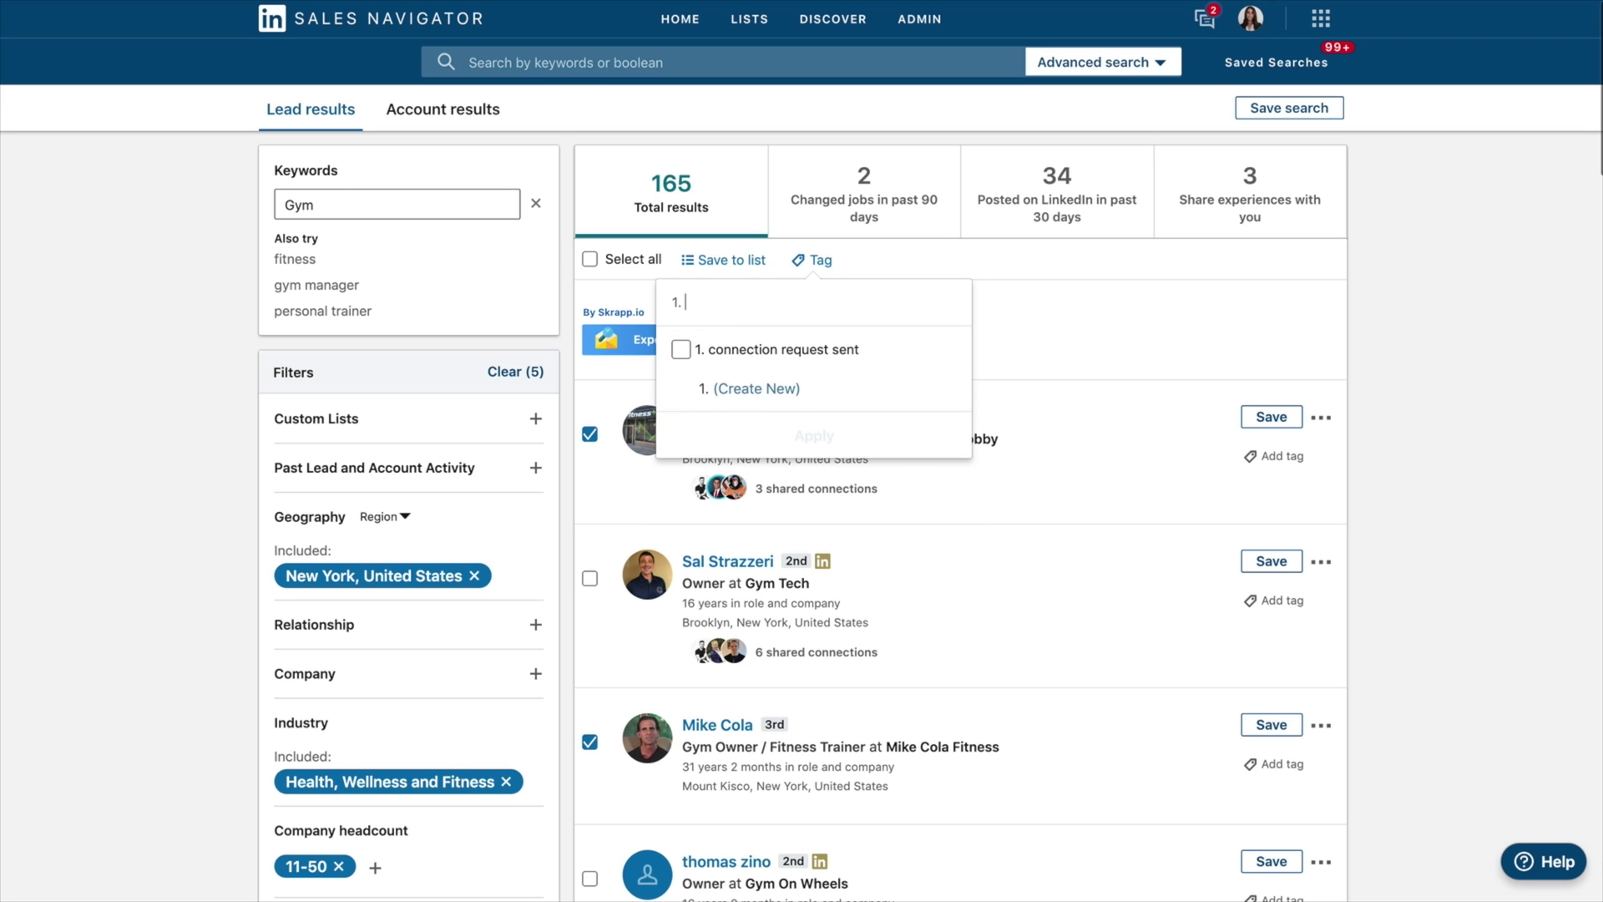
{"action": "type", "text": "HQ "}
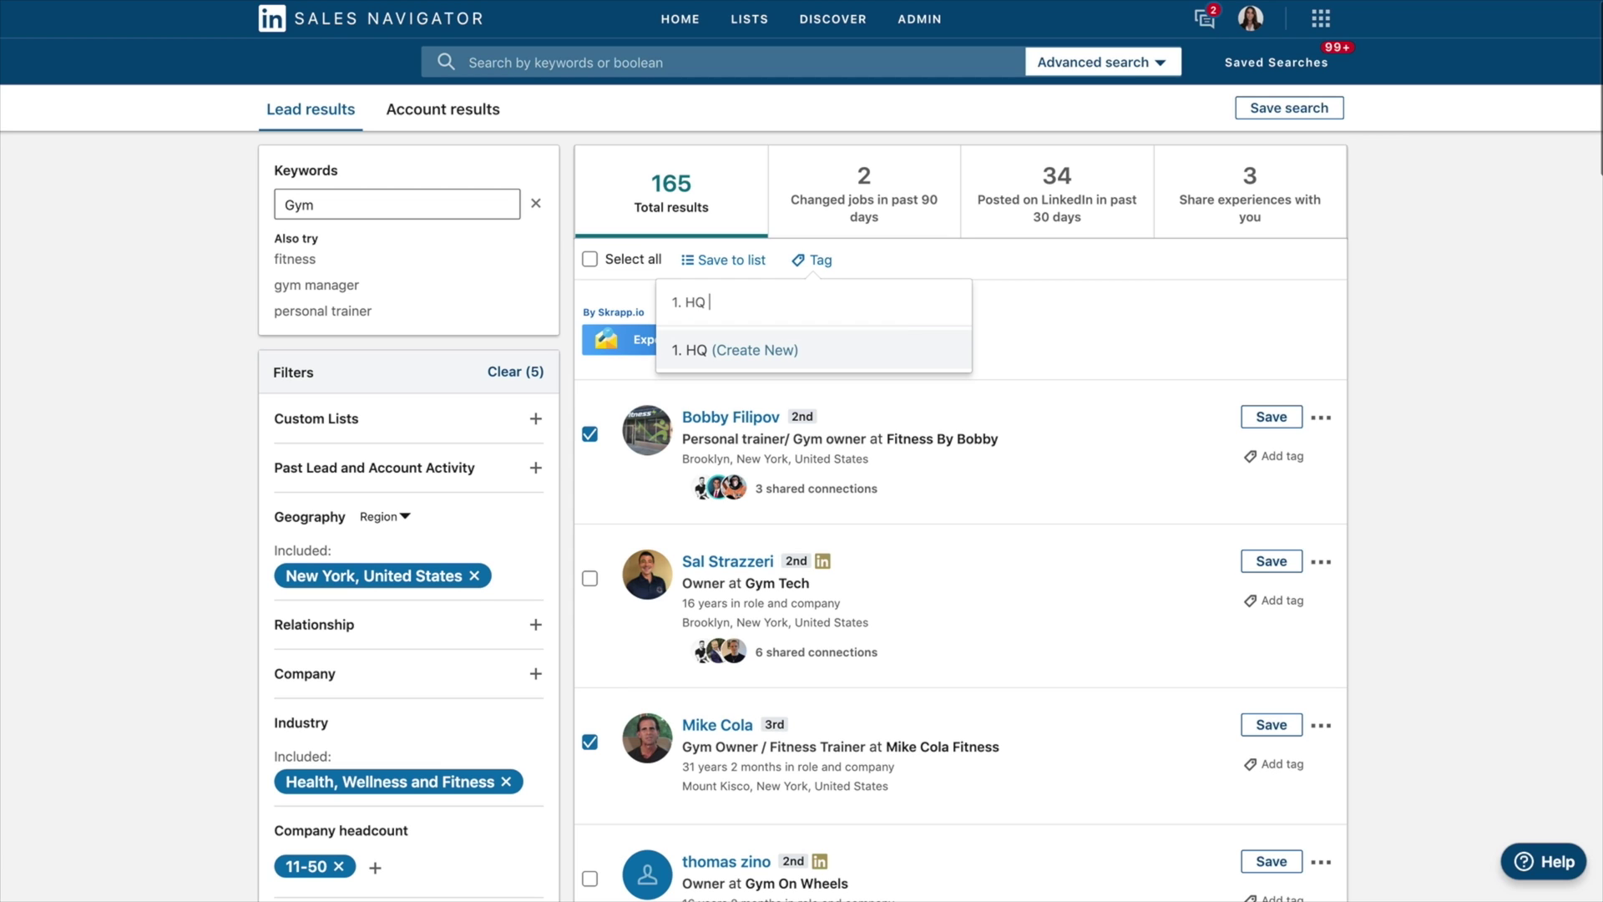
{"action": "type", "text": "Leads"}
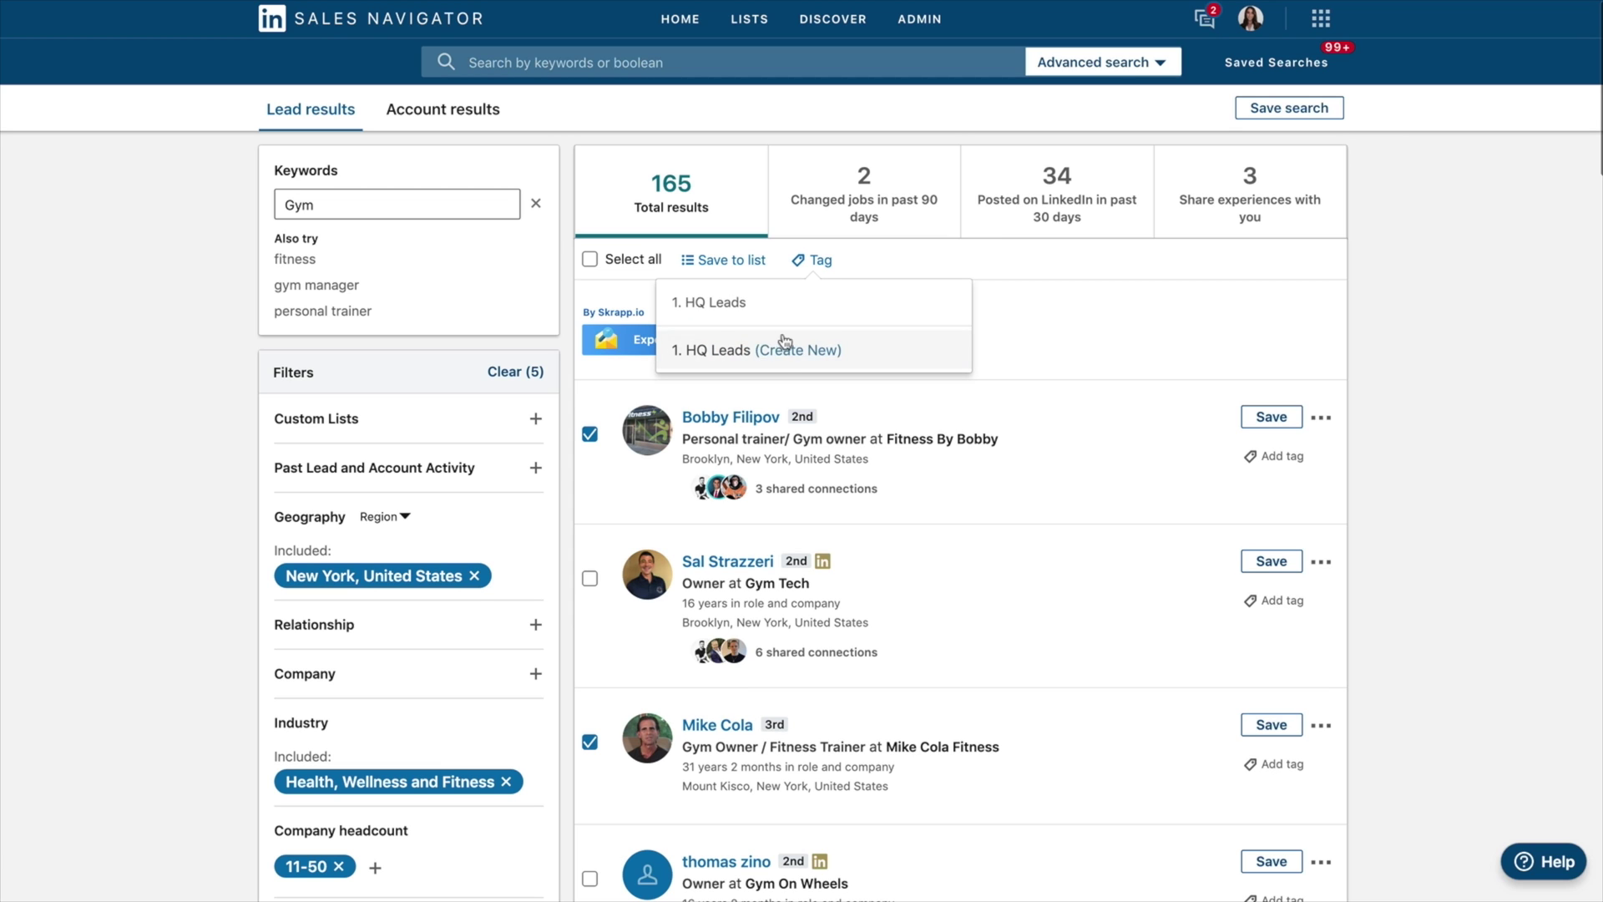
{"action": "left_click", "coordinate": [785, 344]}
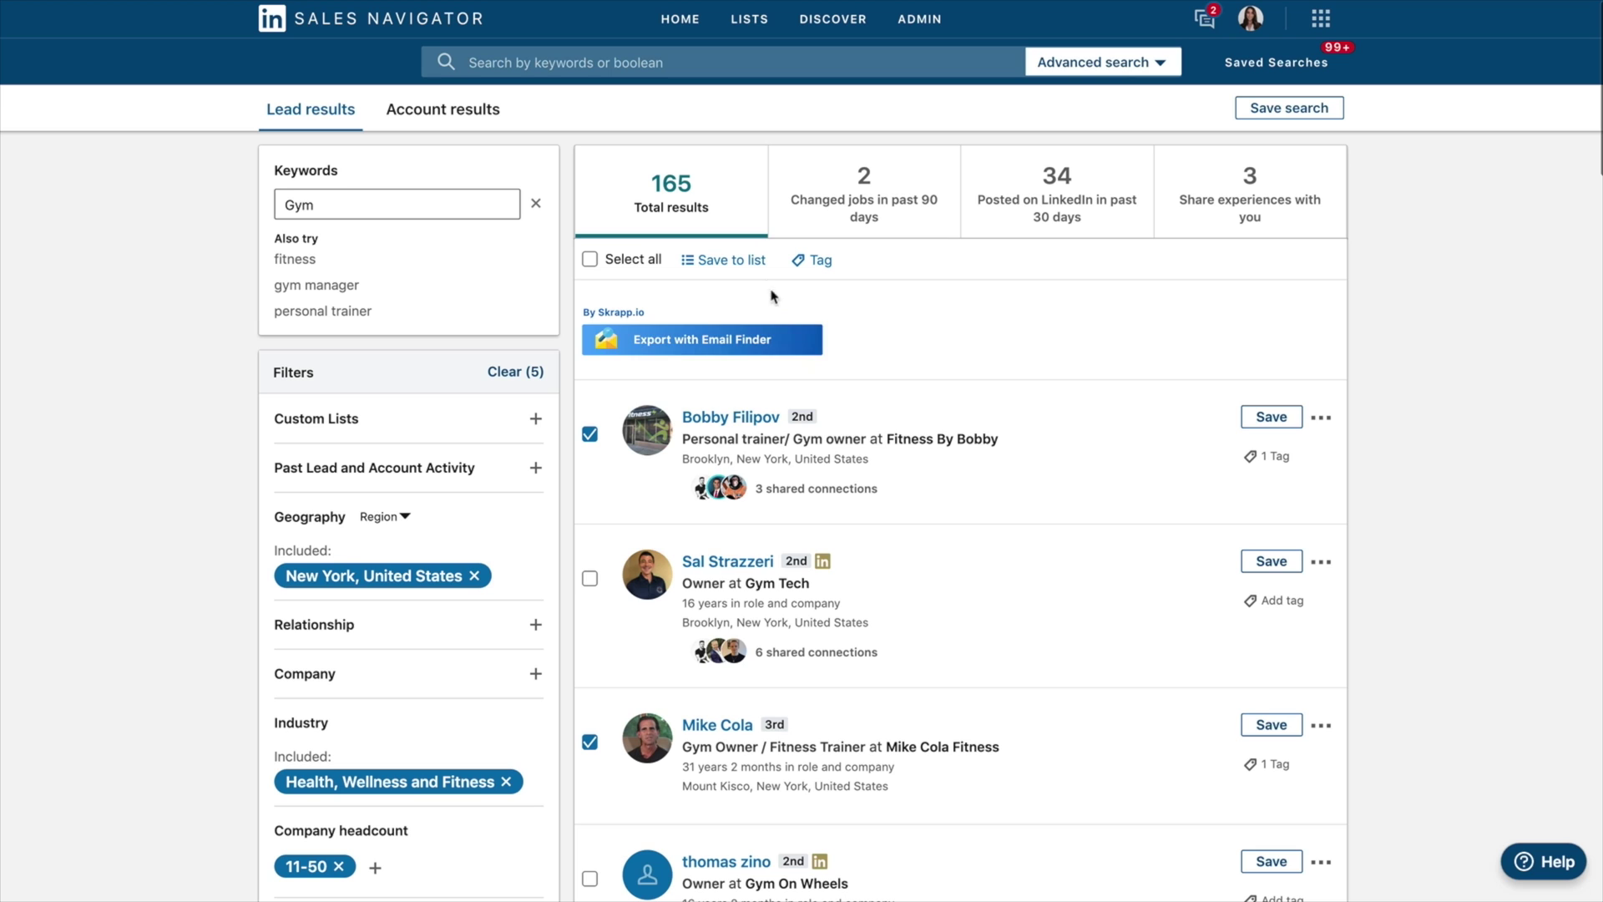
{"action": "left_click", "coordinate": [813, 262]}
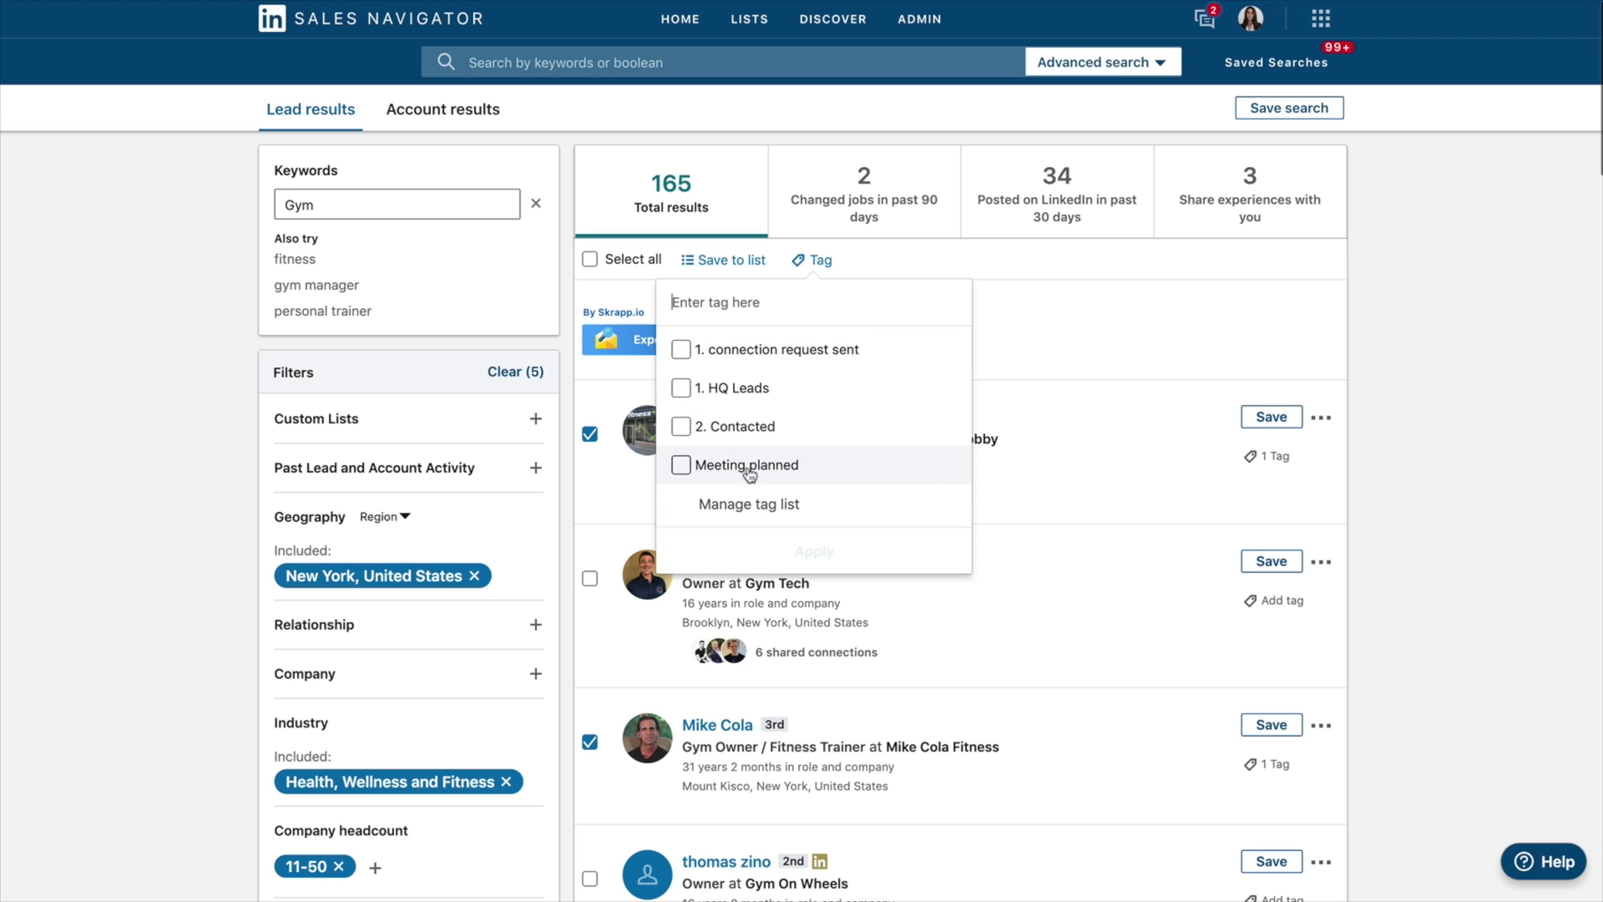
{"action": "left_click", "coordinate": [761, 388]}
{"action": "left_click", "coordinate": [837, 549]}
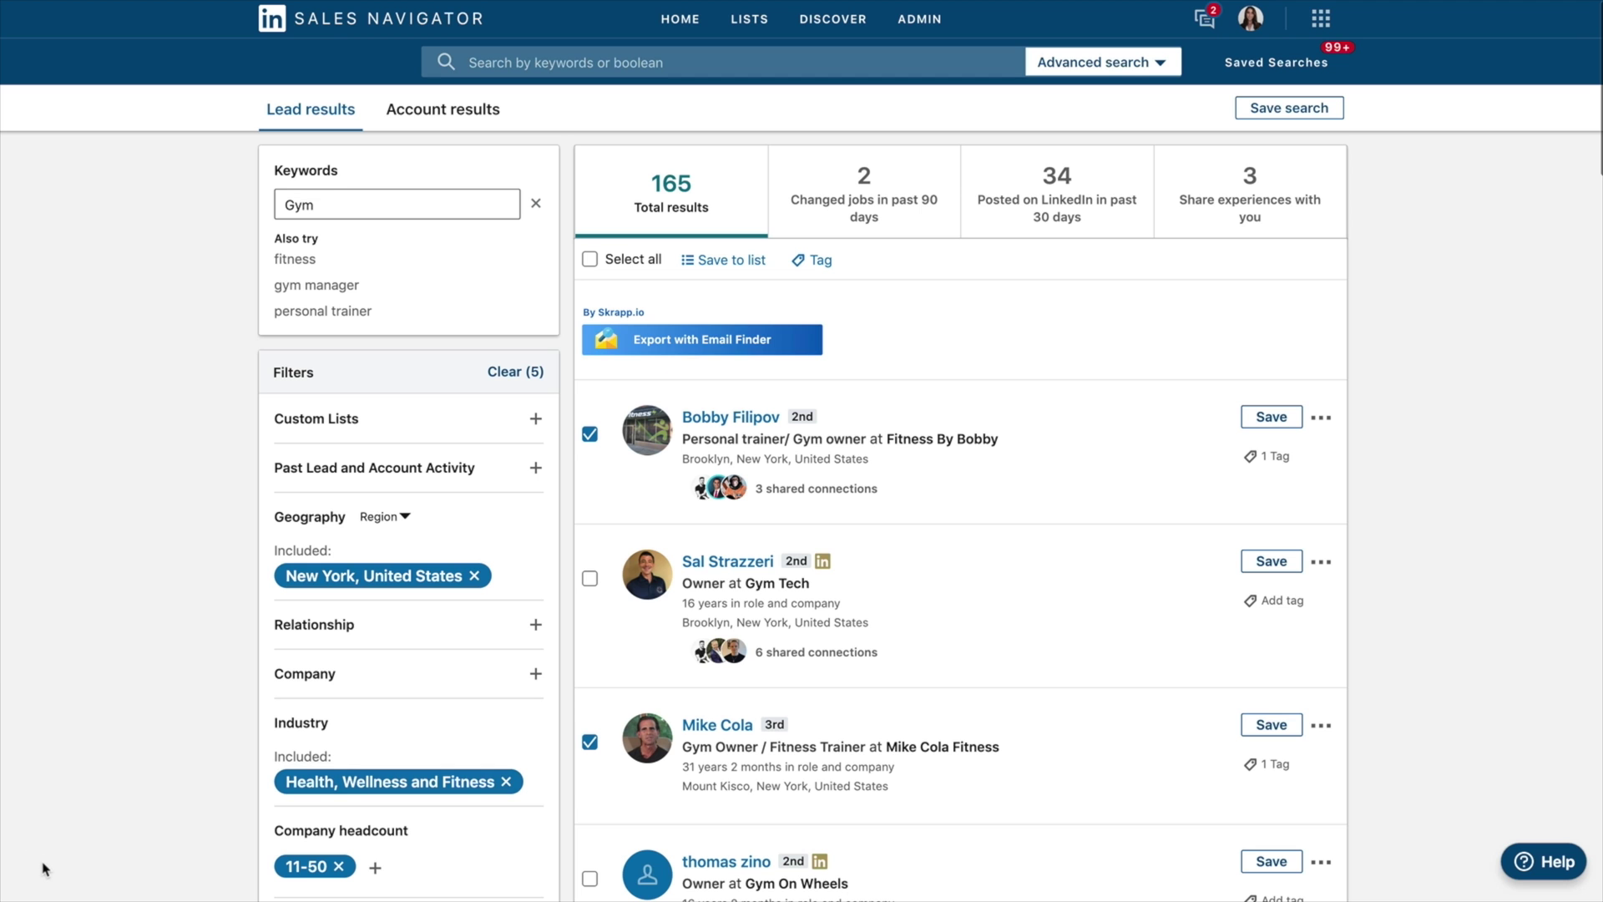
{"action": "scroll", "coordinate": [733, 501], "scroll_direction": "down", "scroll_amount": 15}
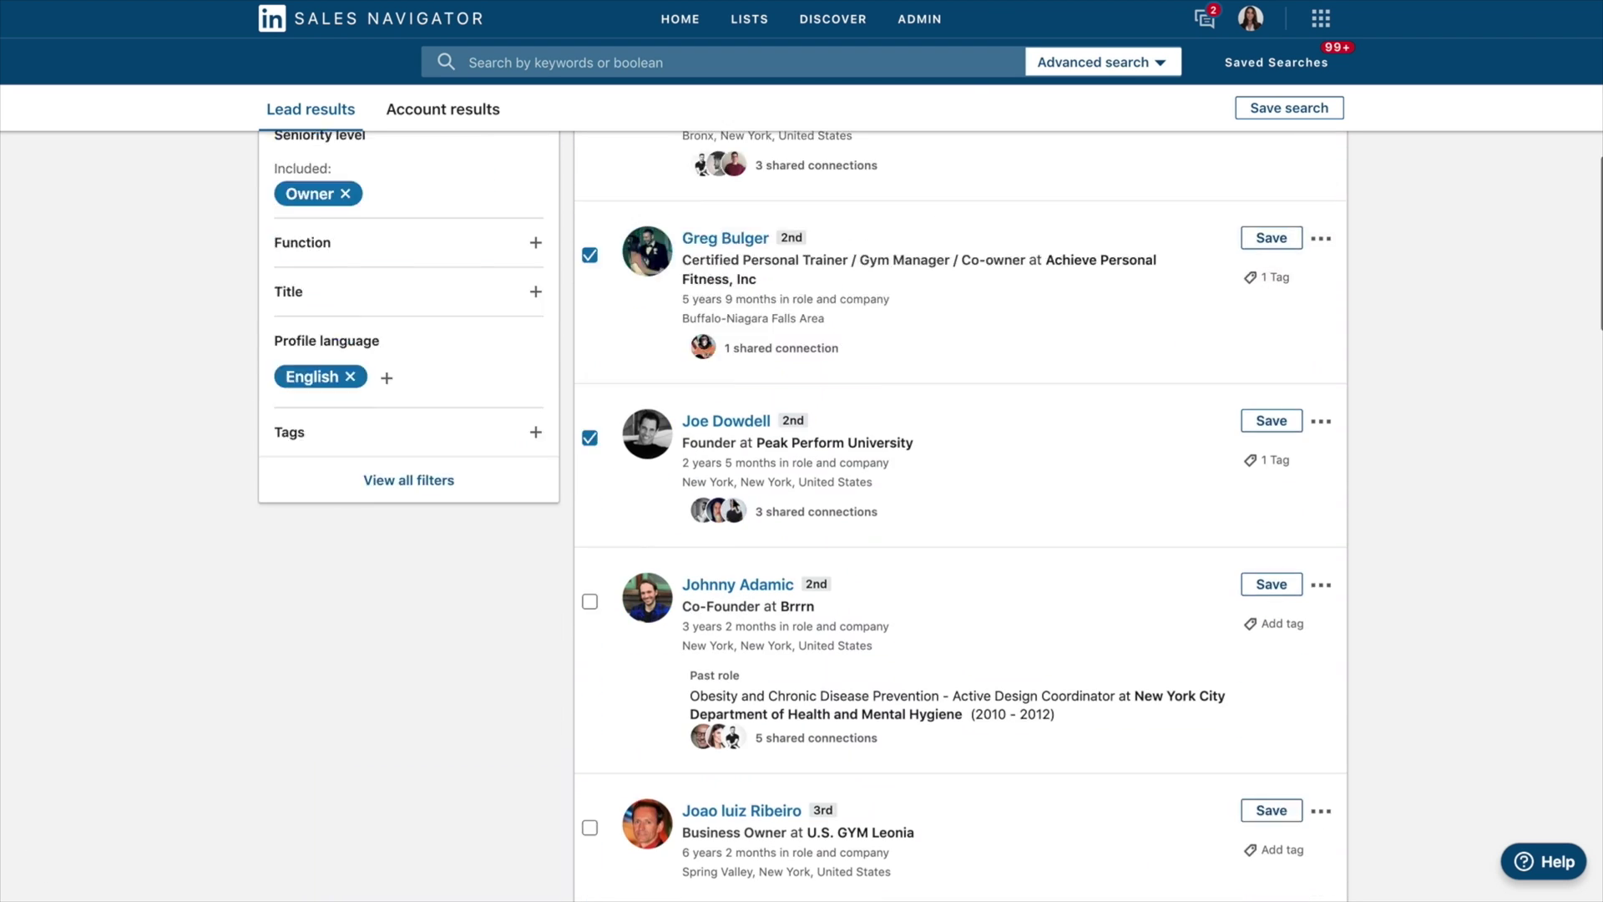
Add a Tags filter for '1. HQ Leads (4)' so only the four tagged leads remain
{"action": "scroll", "coordinate": [733, 501], "scroll_direction": "down", "scroll_amount": 5}
{"action": "scroll", "coordinate": [734, 497], "scroll_direction": "up", "scroll_amount": 20}
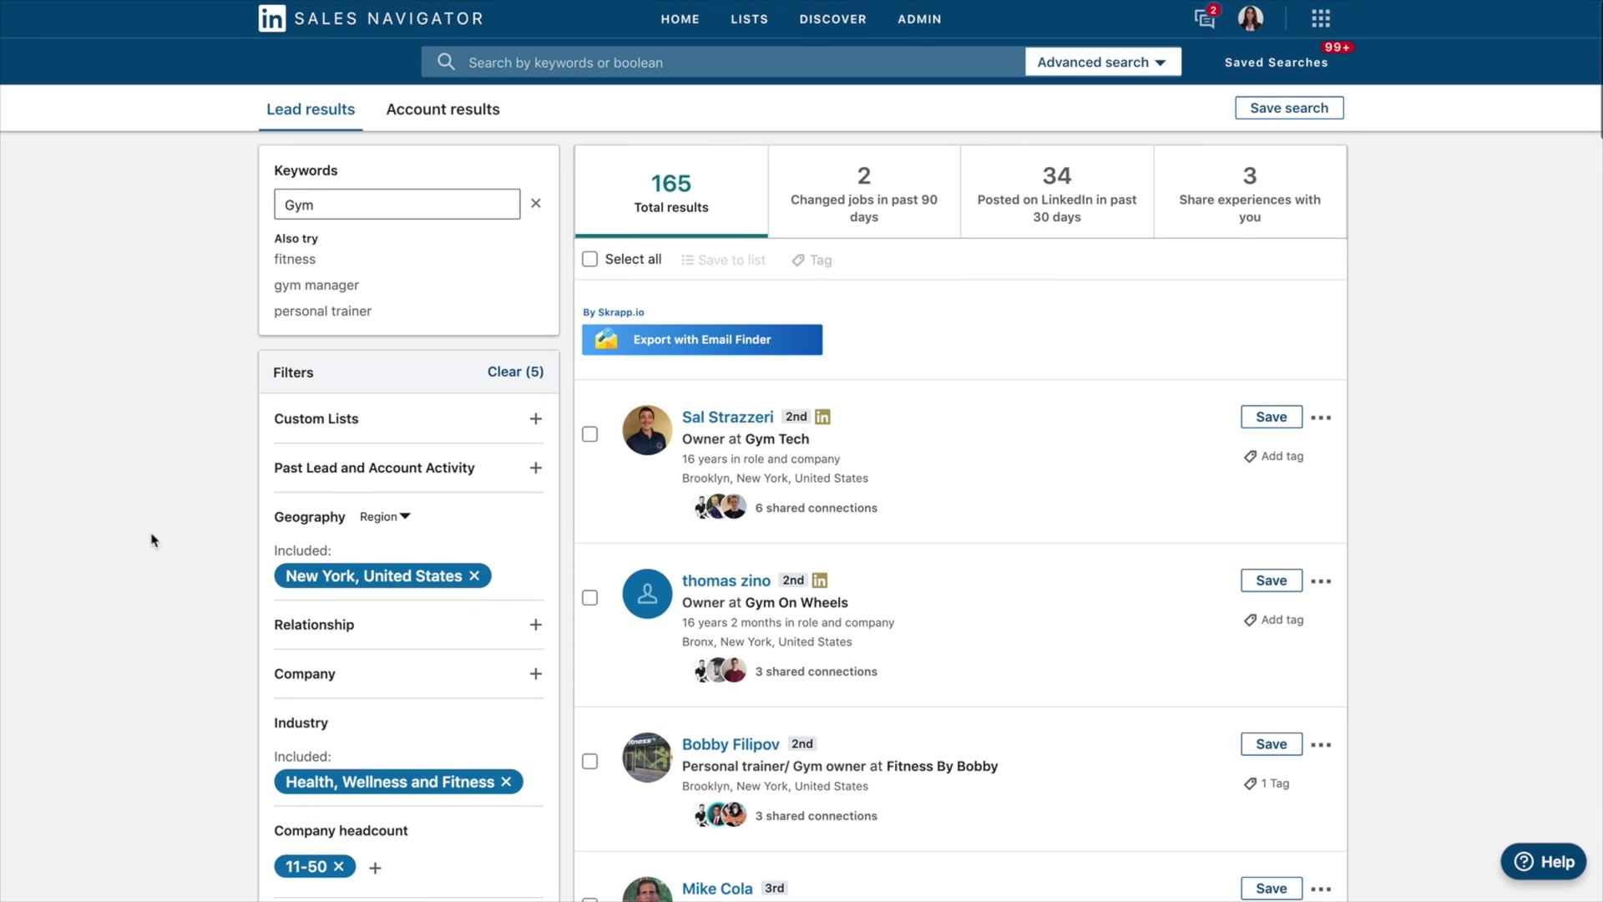
{"action": "scroll", "coordinate": [151, 541], "scroll_direction": "down", "scroll_amount": 7}
{"action": "scroll", "coordinate": [151, 541], "scroll_direction": "down", "scroll_amount": 1}
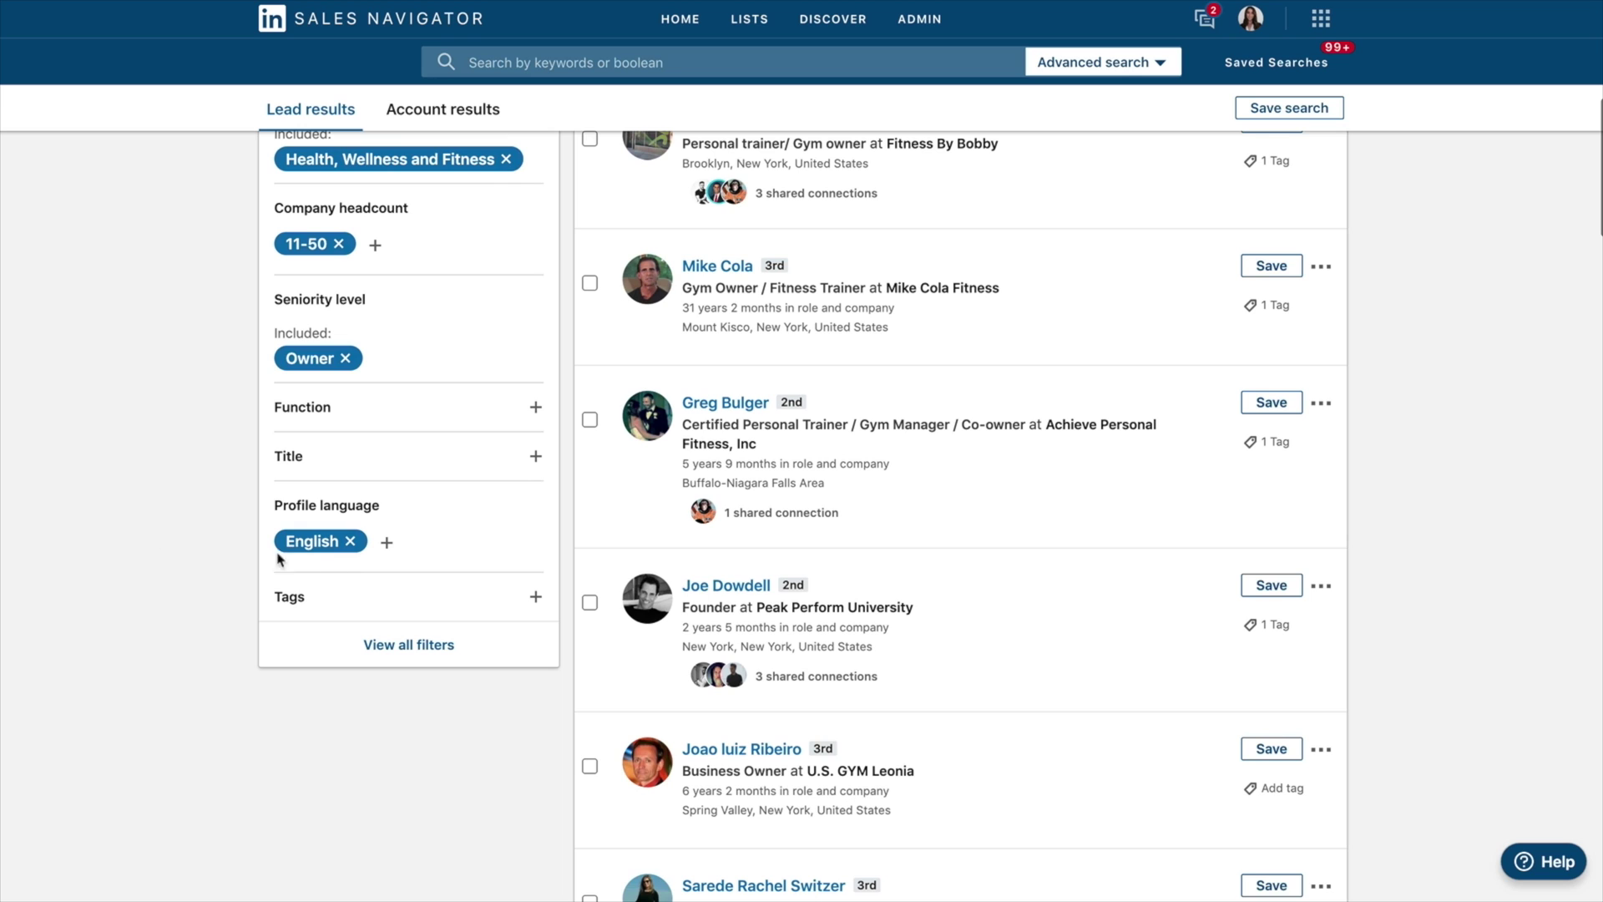
{"action": "left_click", "coordinate": [536, 598]}
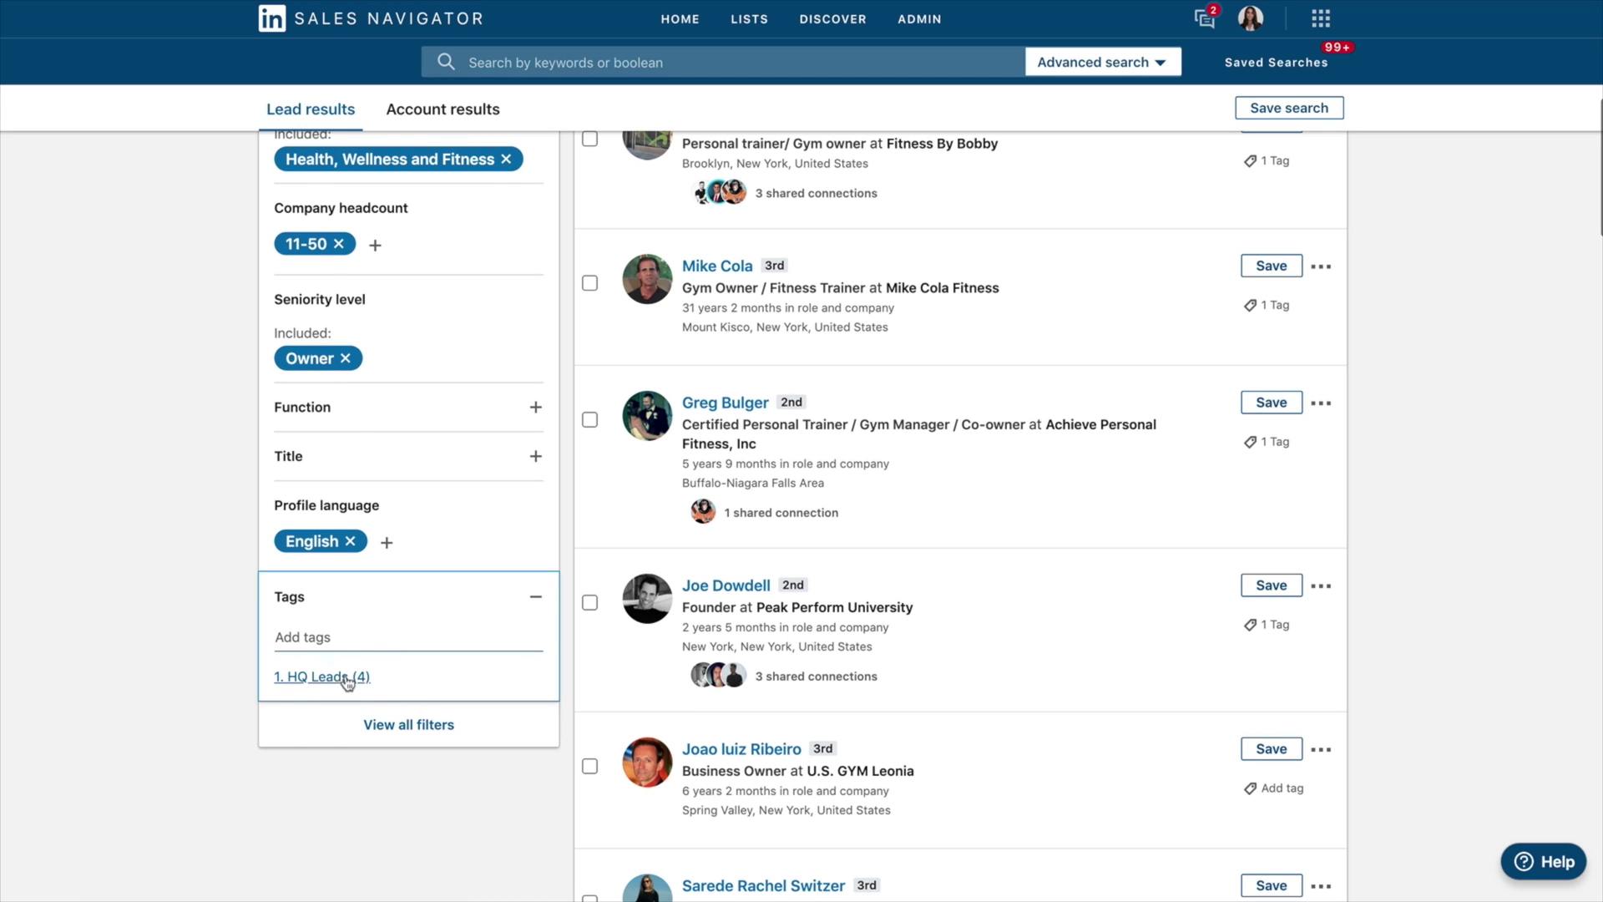
{"action": "left_click", "coordinate": [313, 678]}
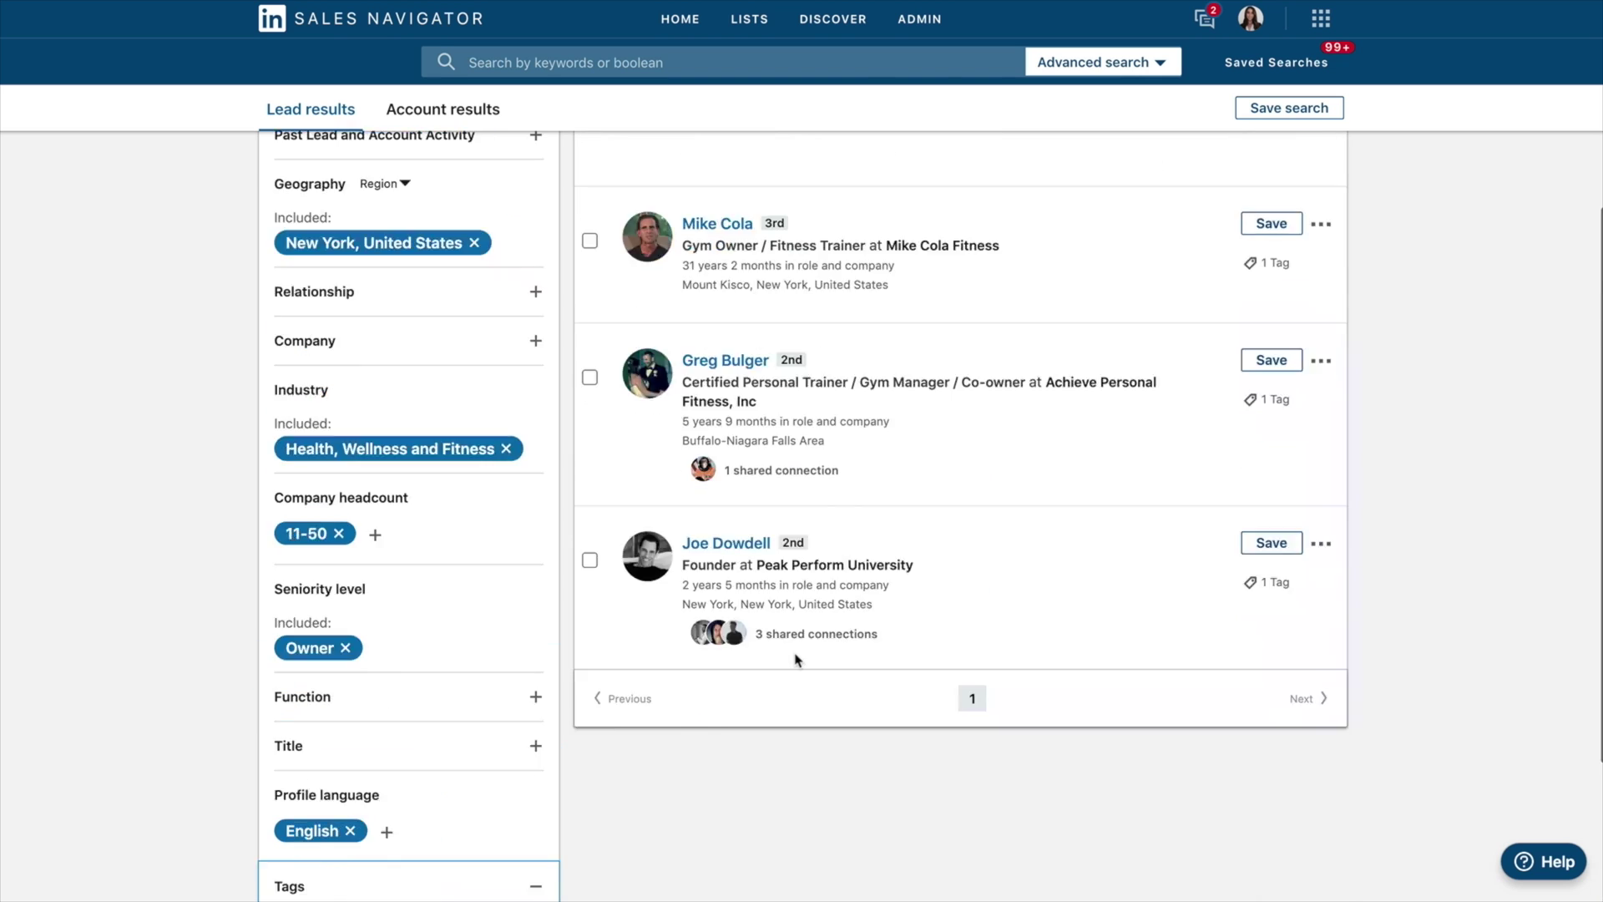
{"action": "scroll", "coordinate": [794, 562], "scroll_direction": "down", "scroll_amount": 3}
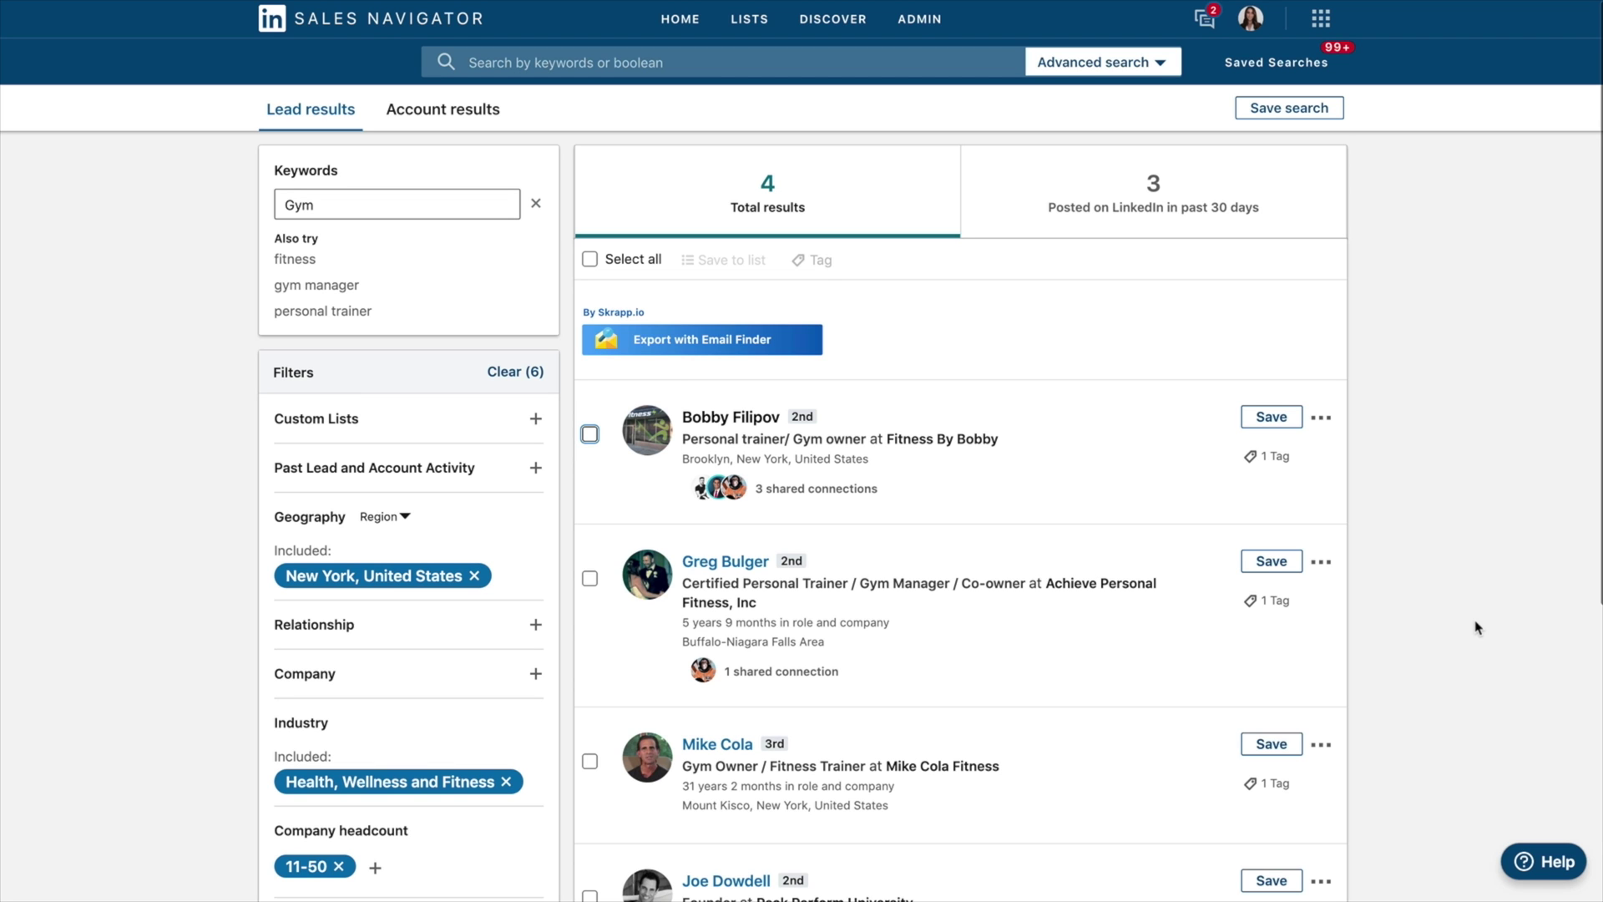
{"action": "scroll", "coordinate": [1476, 628], "scroll_direction": "down", "scroll_amount": 5}
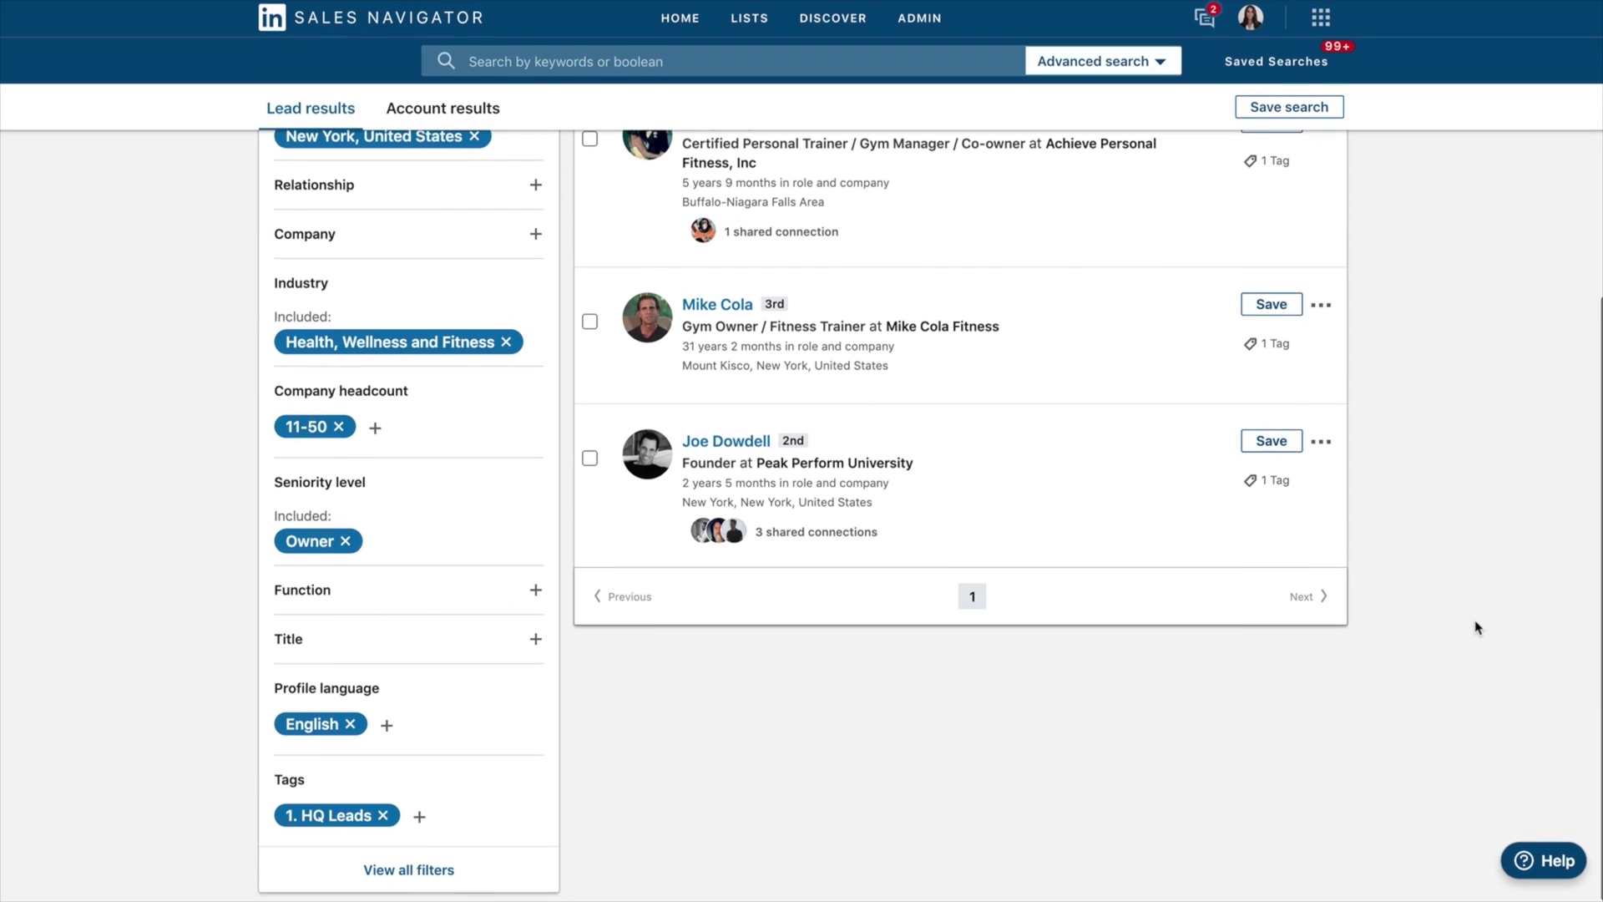
{"action": "scroll", "coordinate": [1022, 303], "scroll_direction": "up", "scroll_amount": 3}
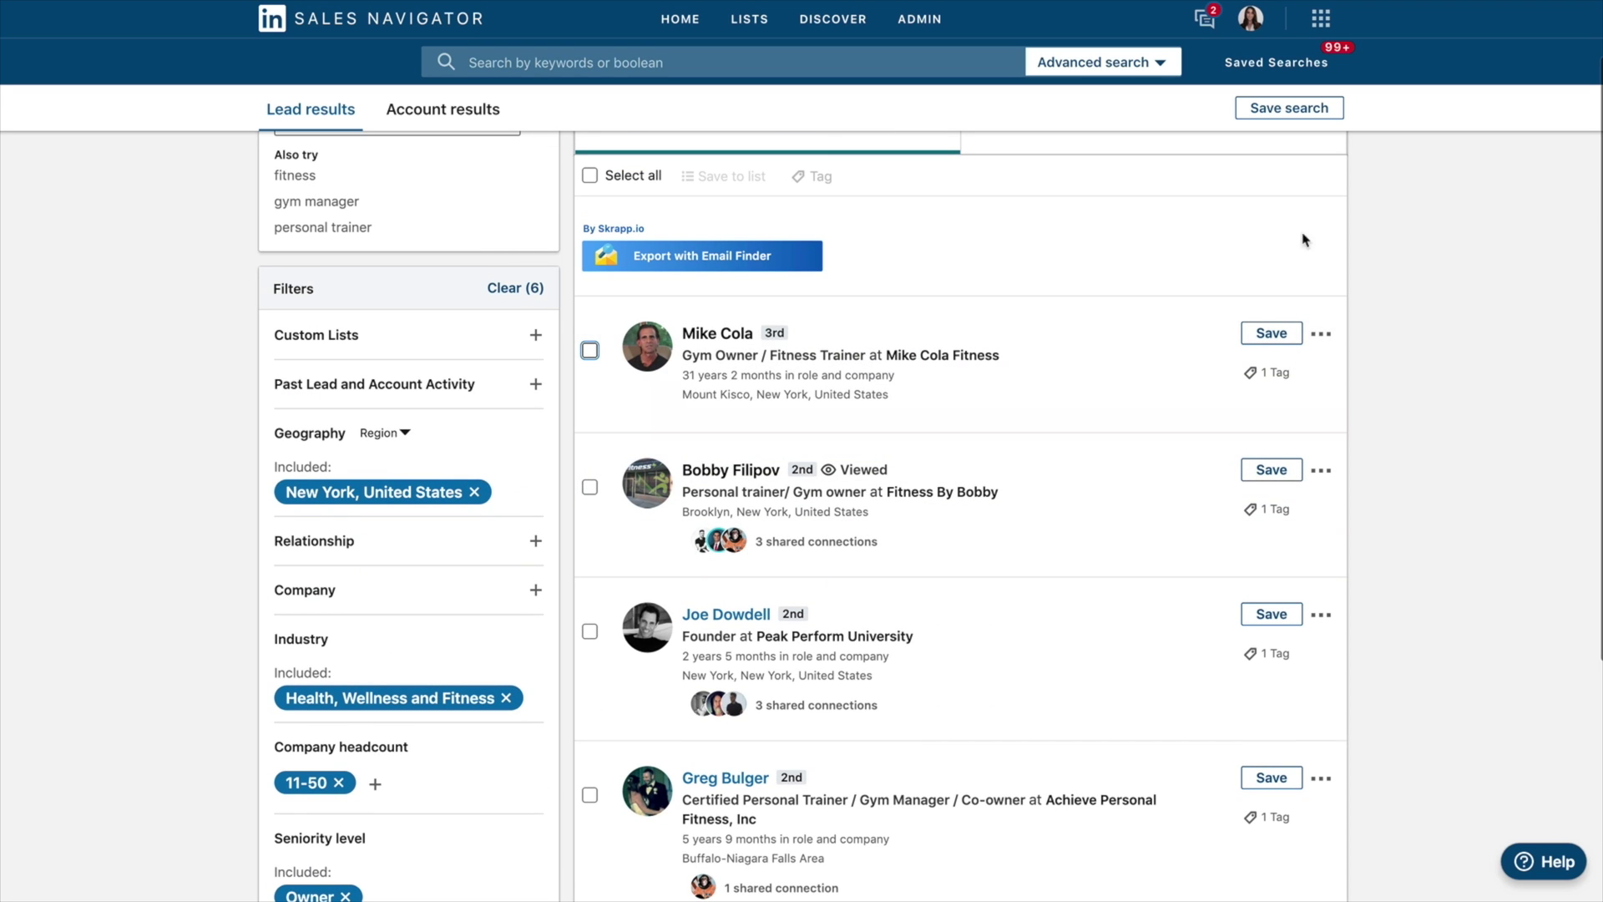
View leads similar to the Mount Kisco gym owner and browse the 100 results
{"action": "left_click", "coordinate": [1320, 335]}
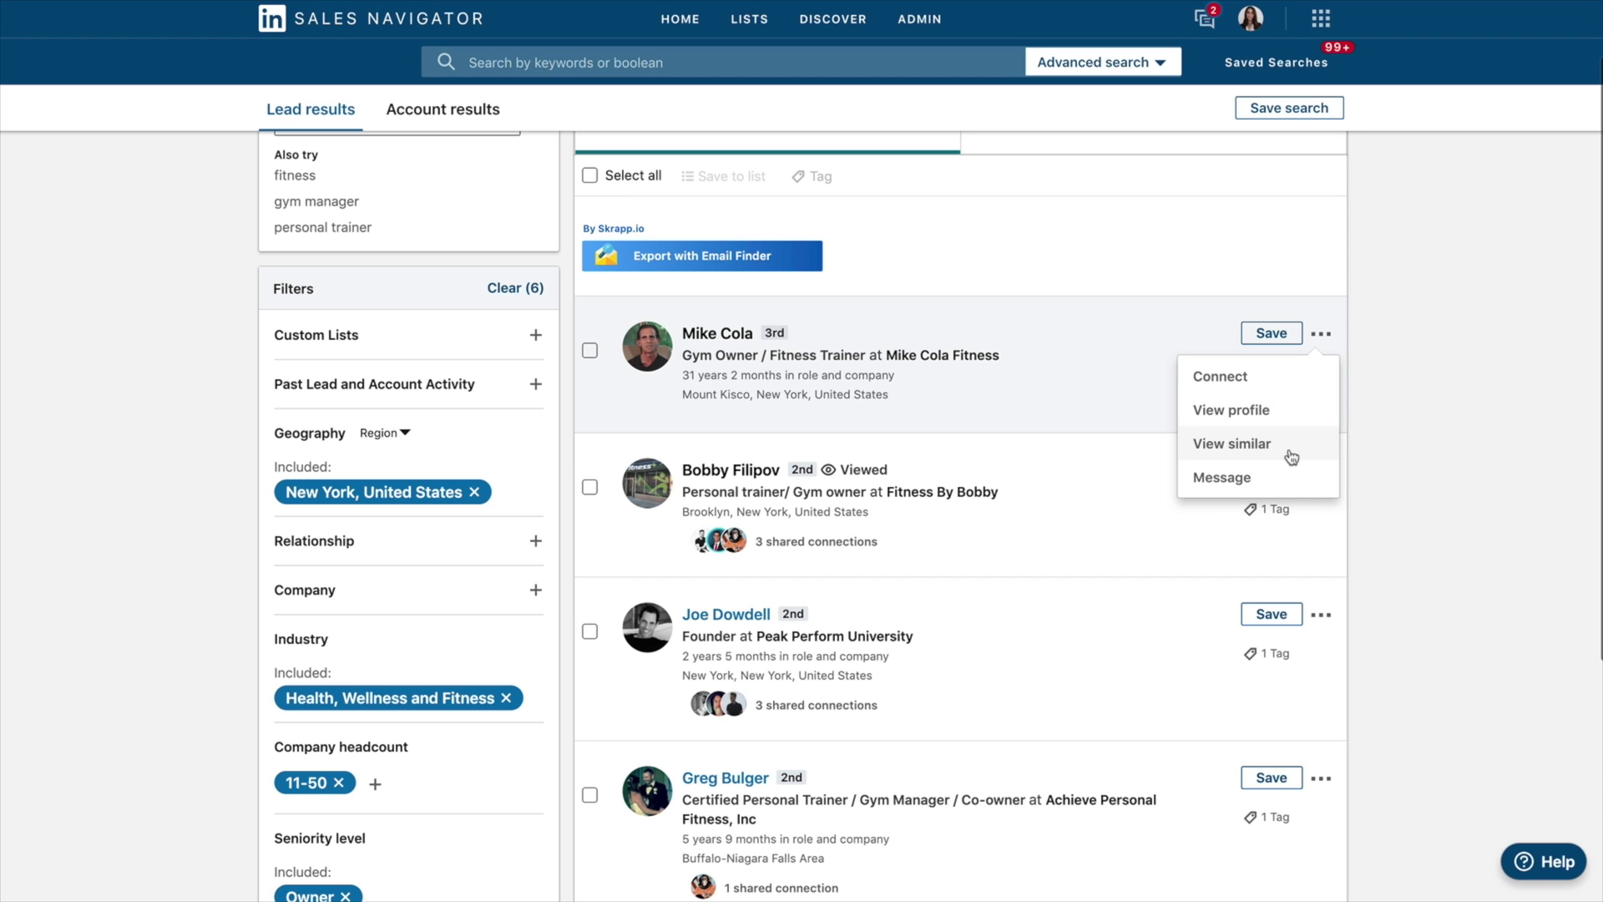
{"action": "left_click", "coordinate": [1223, 452]}
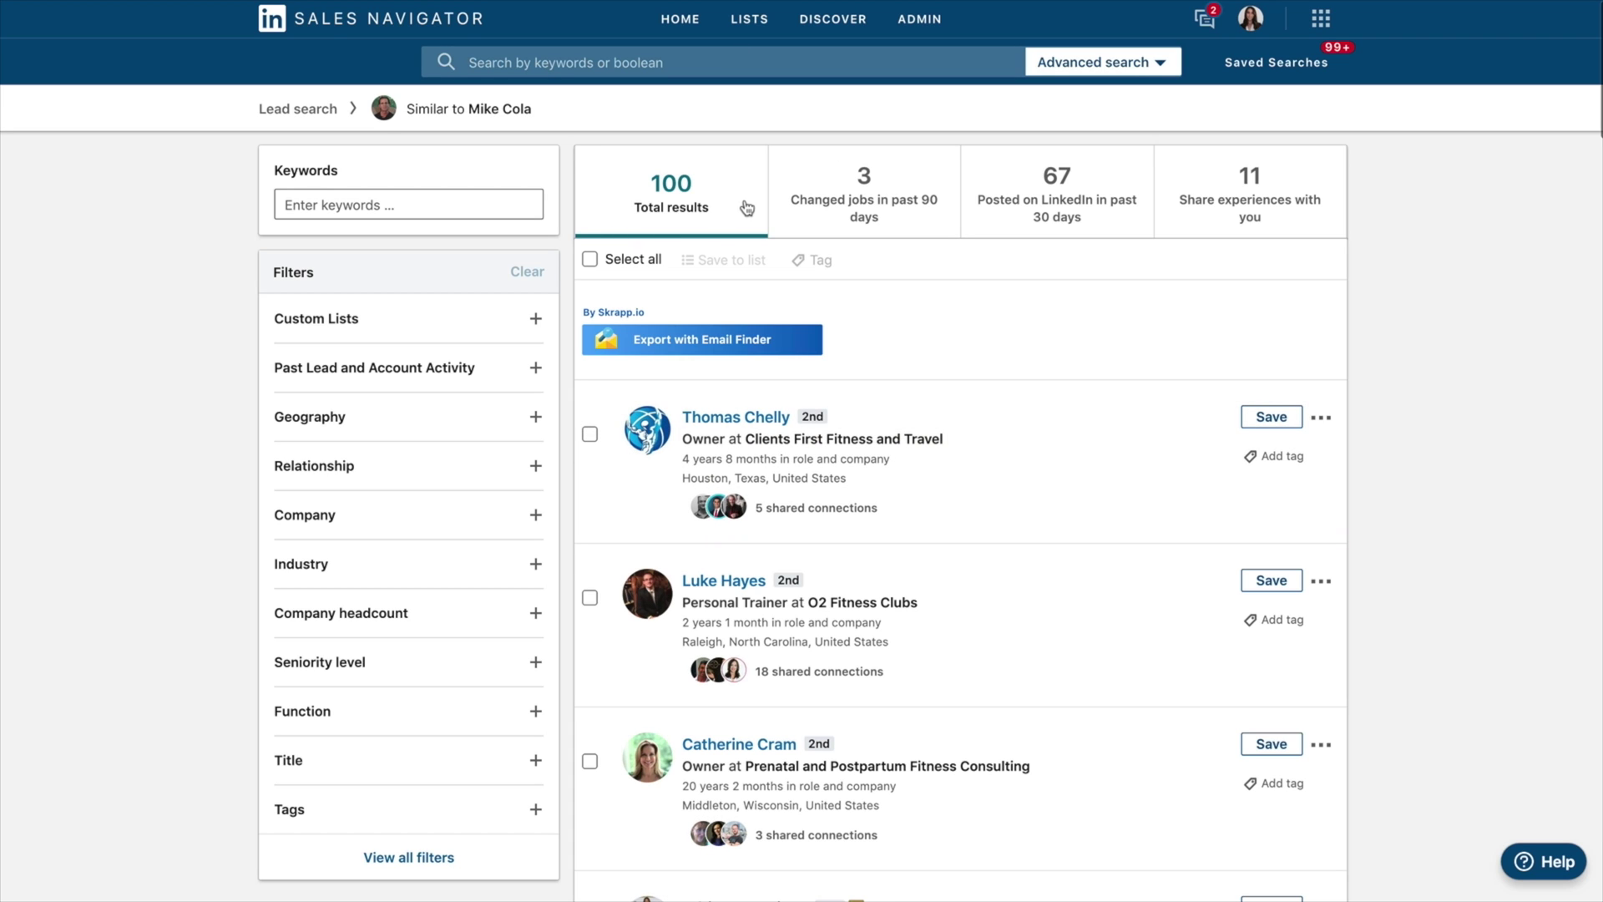
{"action": "left_click_drag", "start_coordinate": [561, 117], "coordinate": [372, 109]}
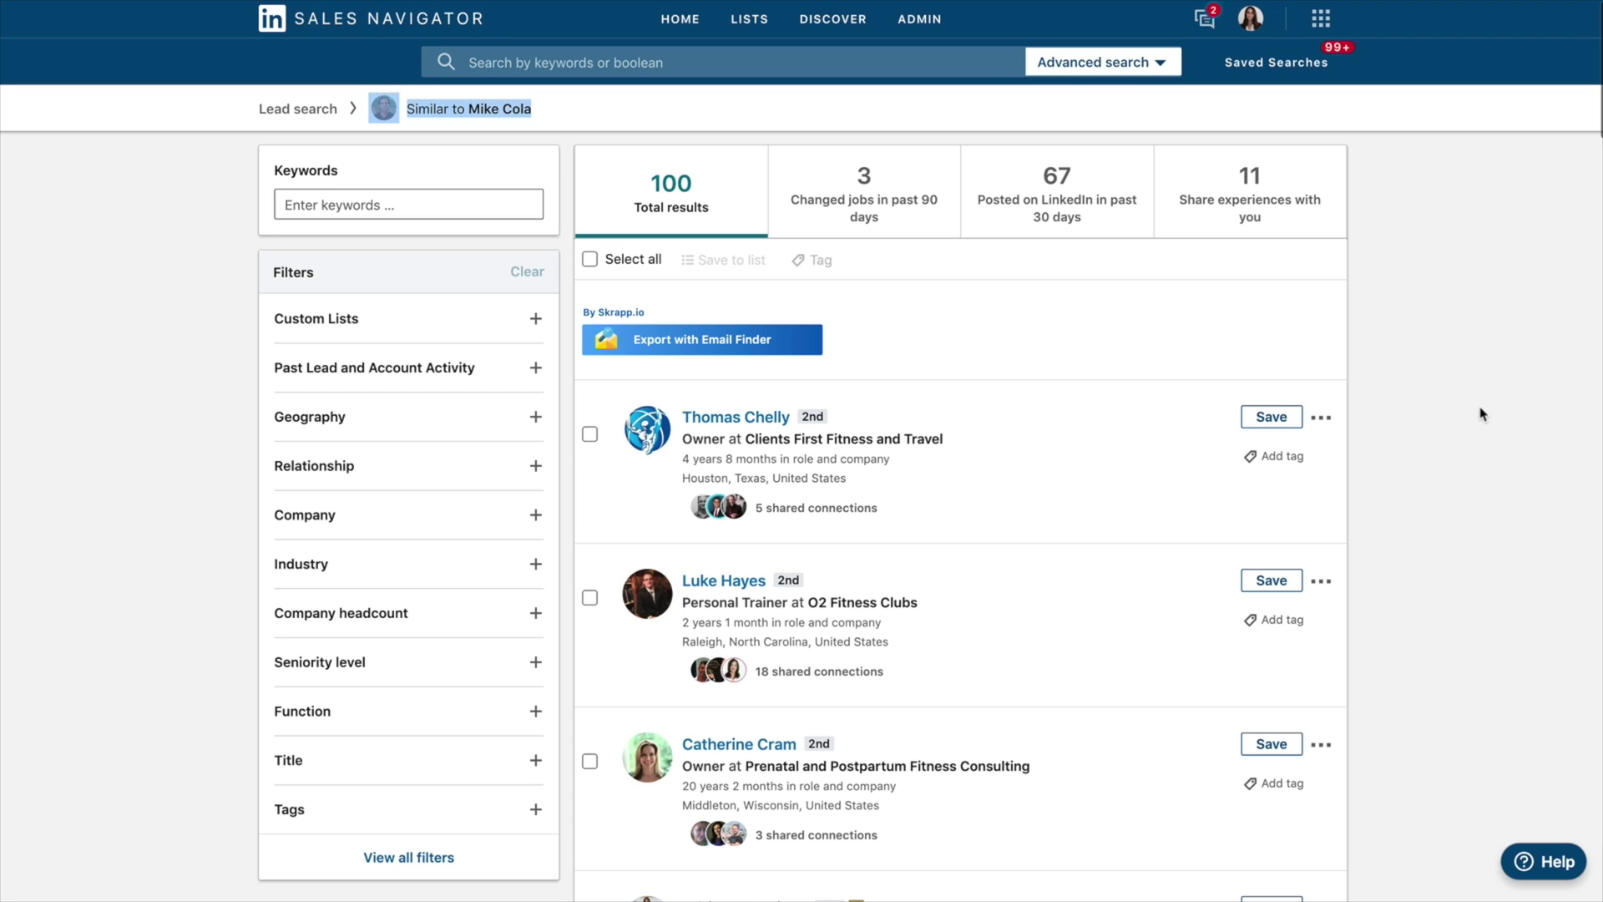
{"action": "scroll", "coordinate": [1482, 409], "scroll_direction": "down", "scroll_amount": 2}
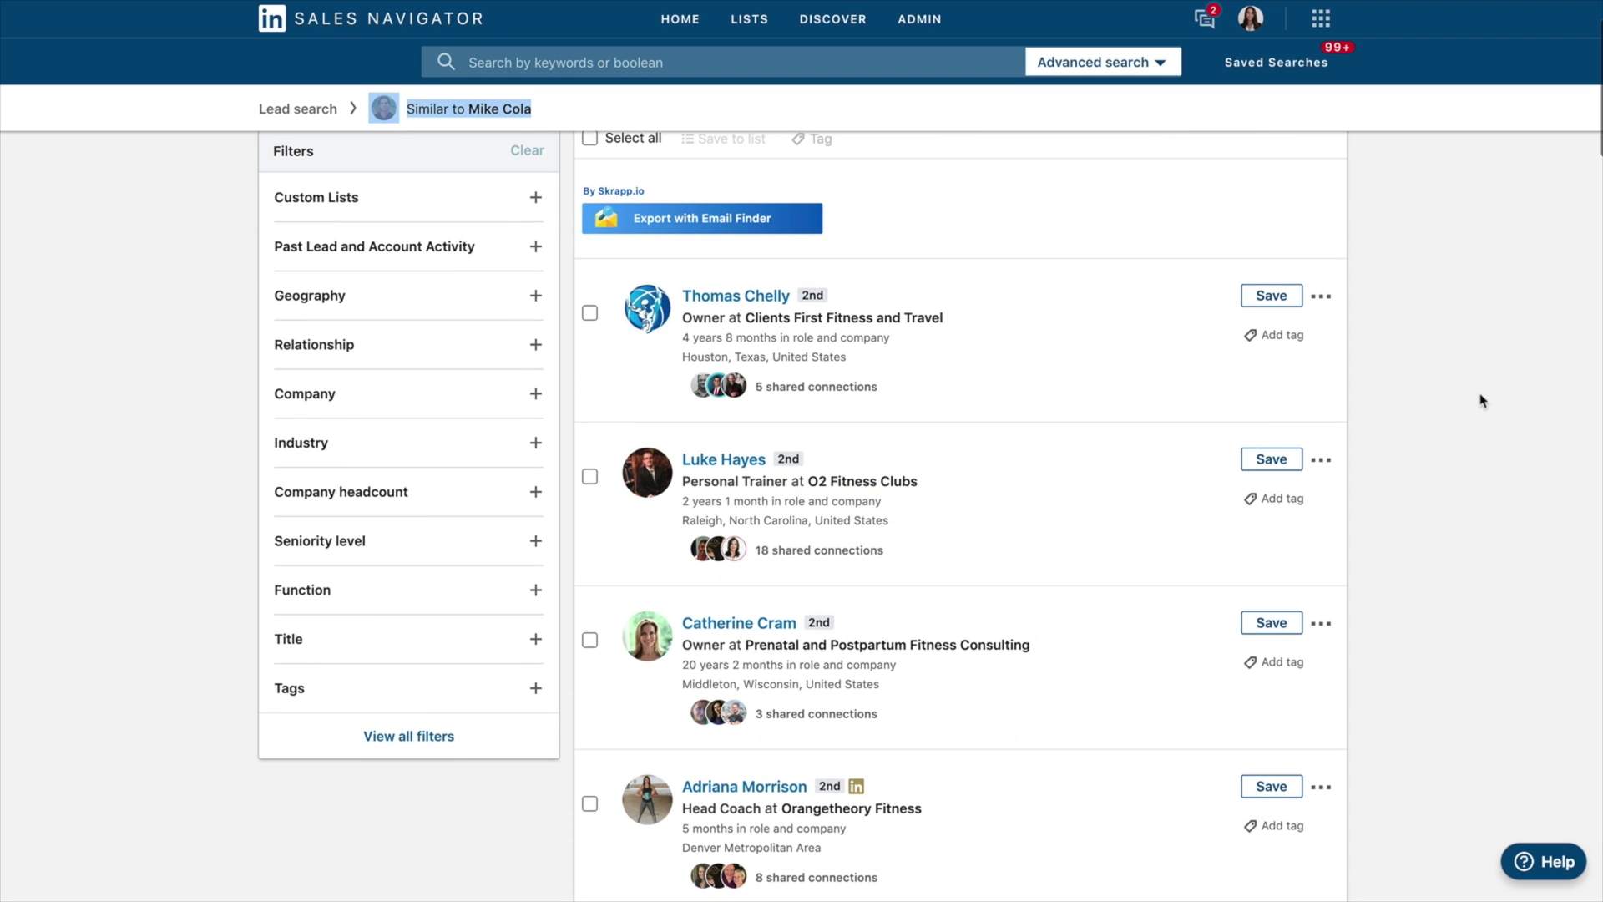
{"action": "scroll", "coordinate": [1482, 400], "scroll_direction": "down", "scroll_amount": 5}
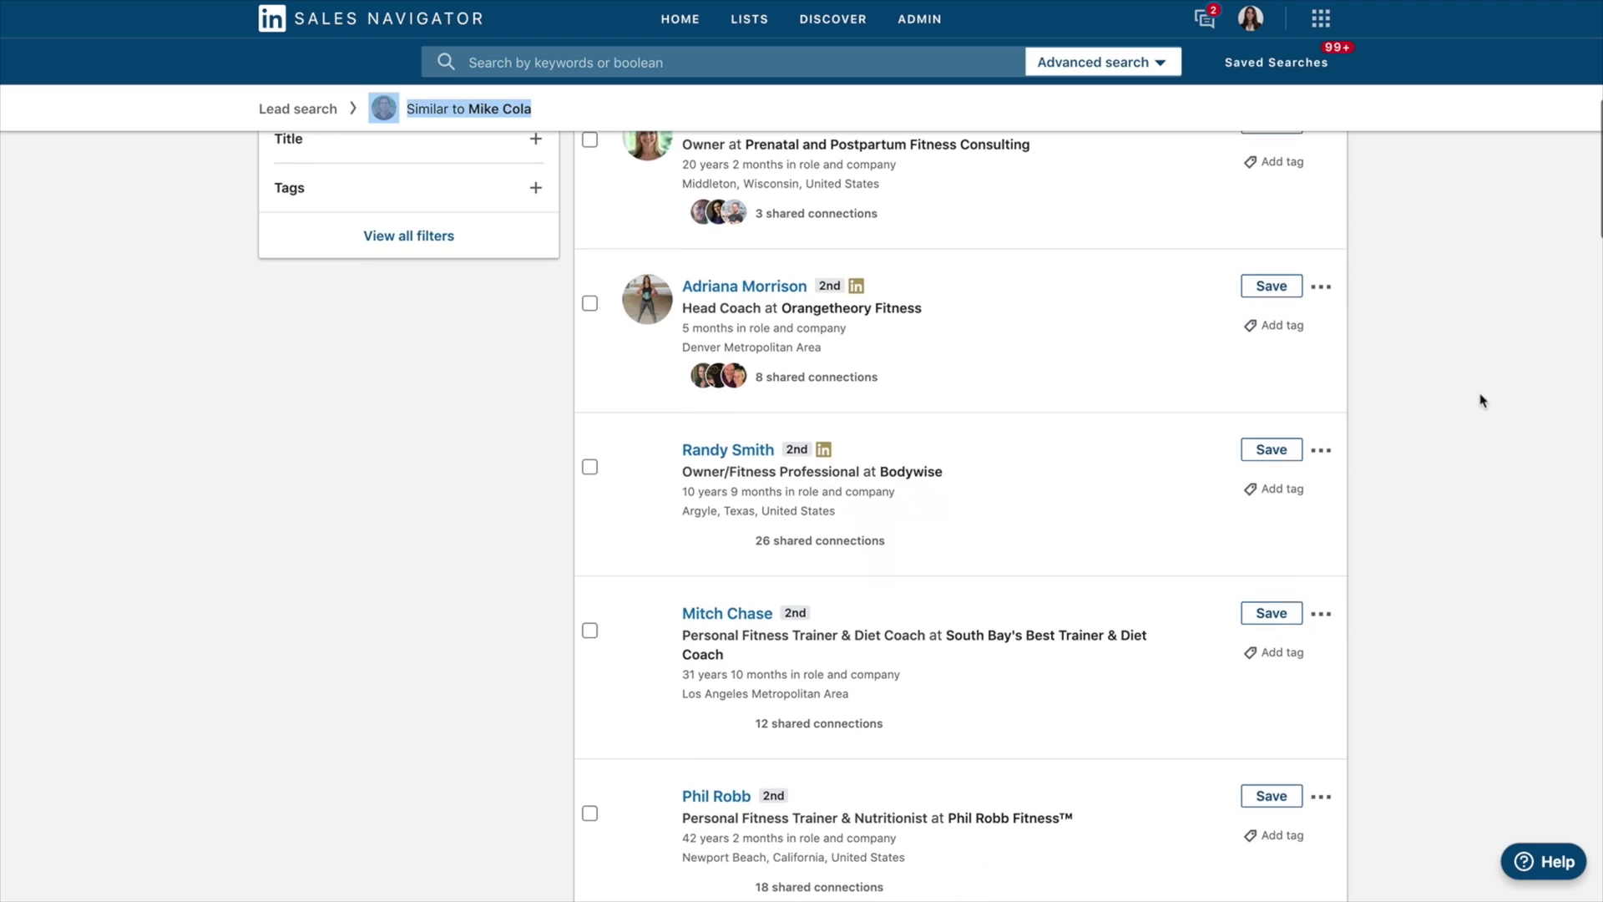
{"action": "scroll", "coordinate": [1482, 401], "scroll_direction": "down", "scroll_amount": 5}
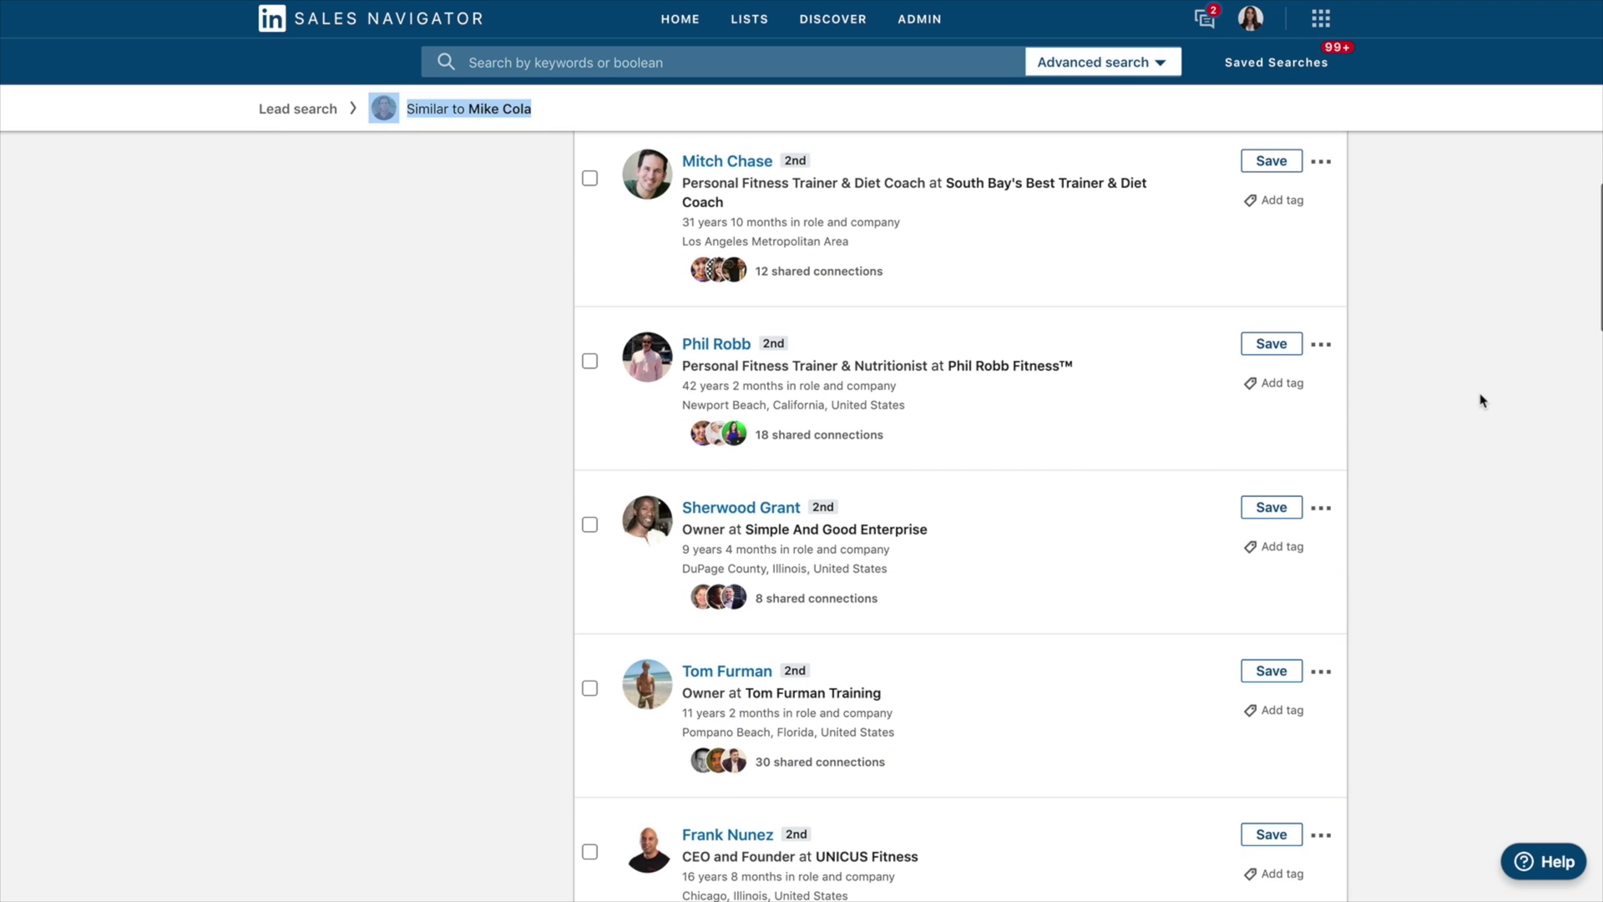
{"action": "scroll", "coordinate": [1482, 401], "scroll_direction": "up", "scroll_amount": 10}
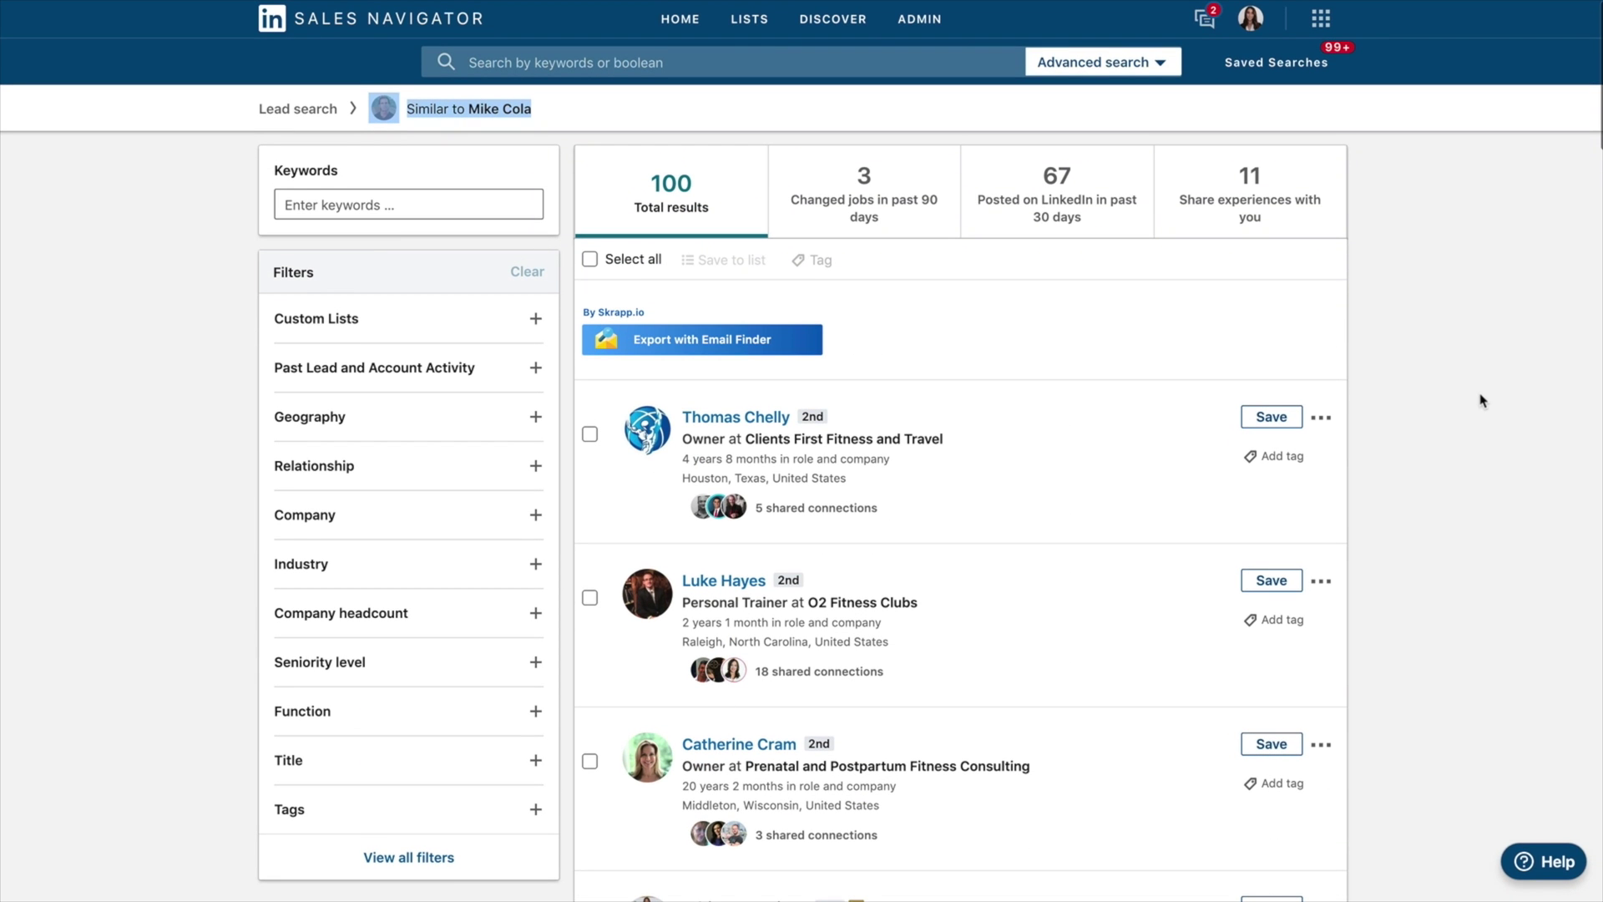